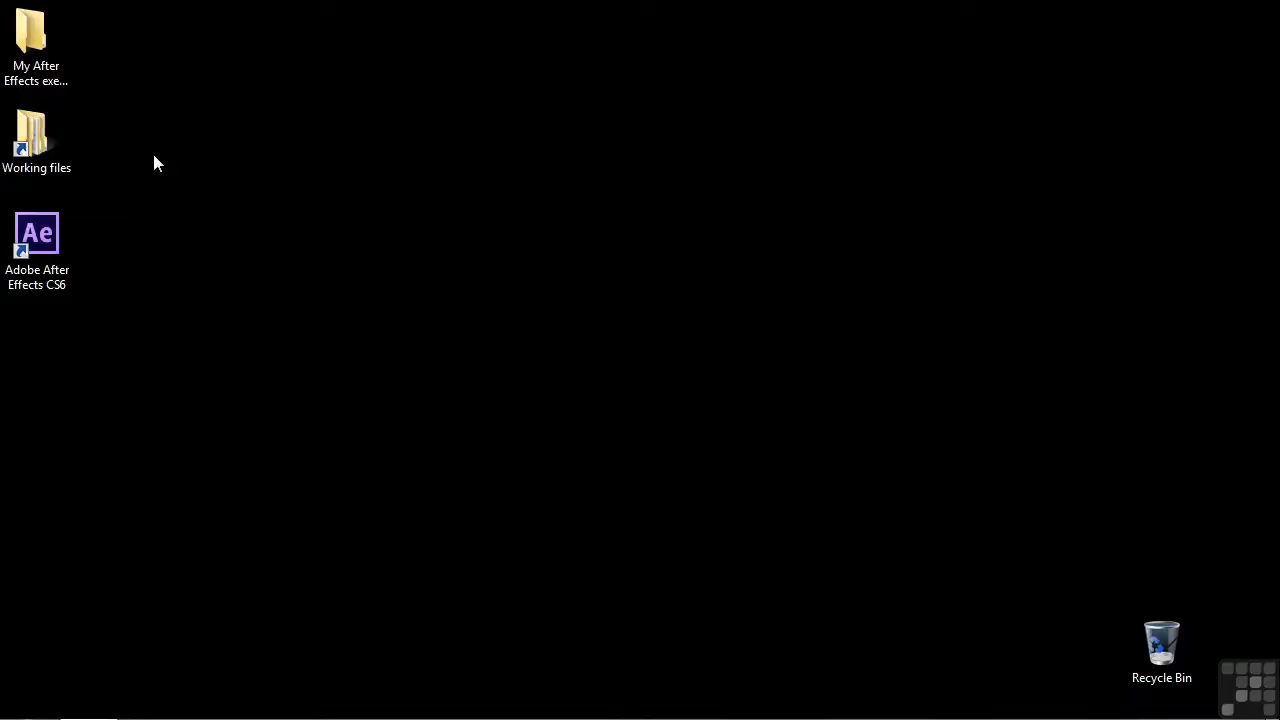
- Open the project 1403-precomp-nesting.aep from the After Effects projects folder in Working files
{"action": "double_click", "coordinate": [44, 152]}
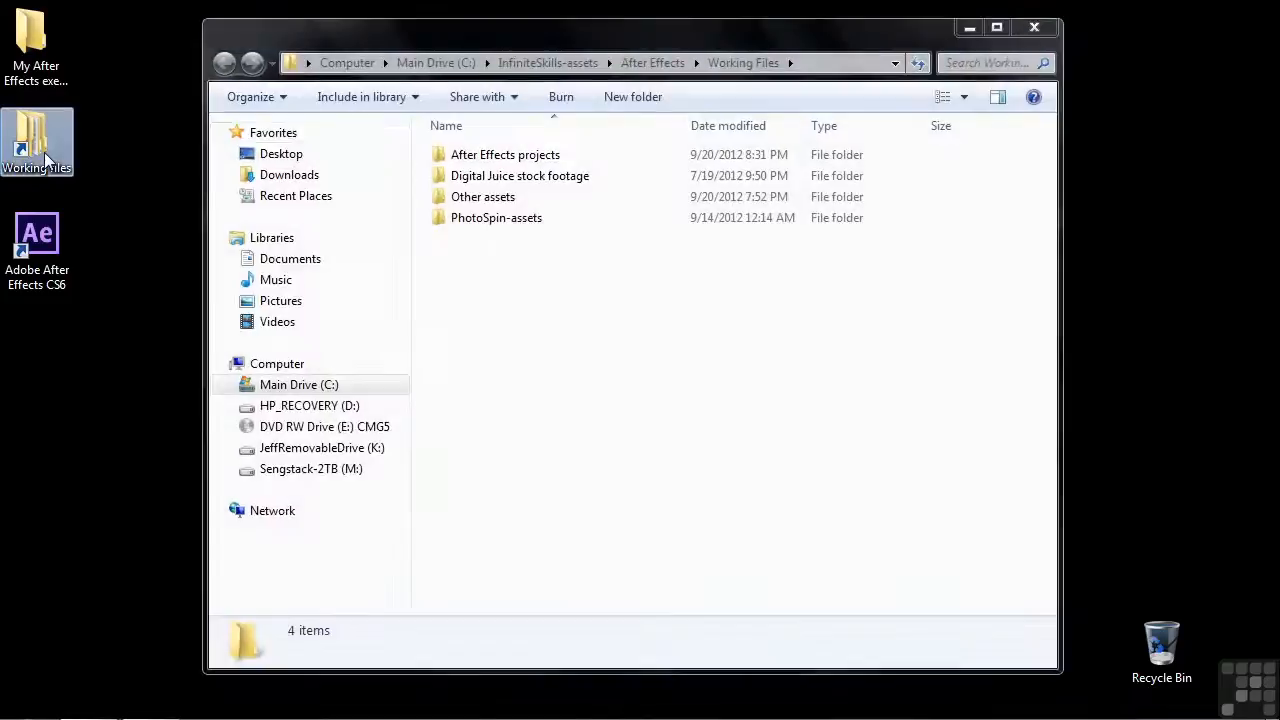
{"action": "double_click", "coordinate": [455, 157]}
{"action": "scroll", "coordinate": [468, 157], "scroll_direction": "down", "scroll_amount": 8}
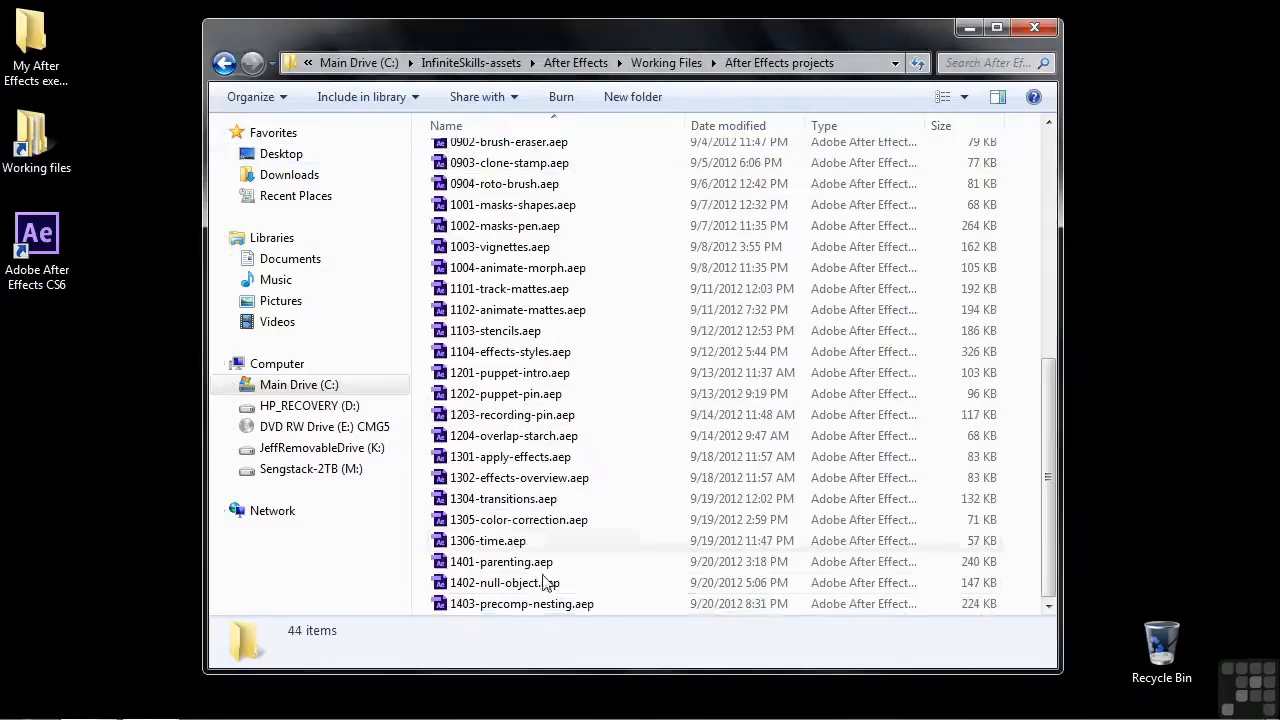
{"action": "double_click", "coordinate": [500, 604]}
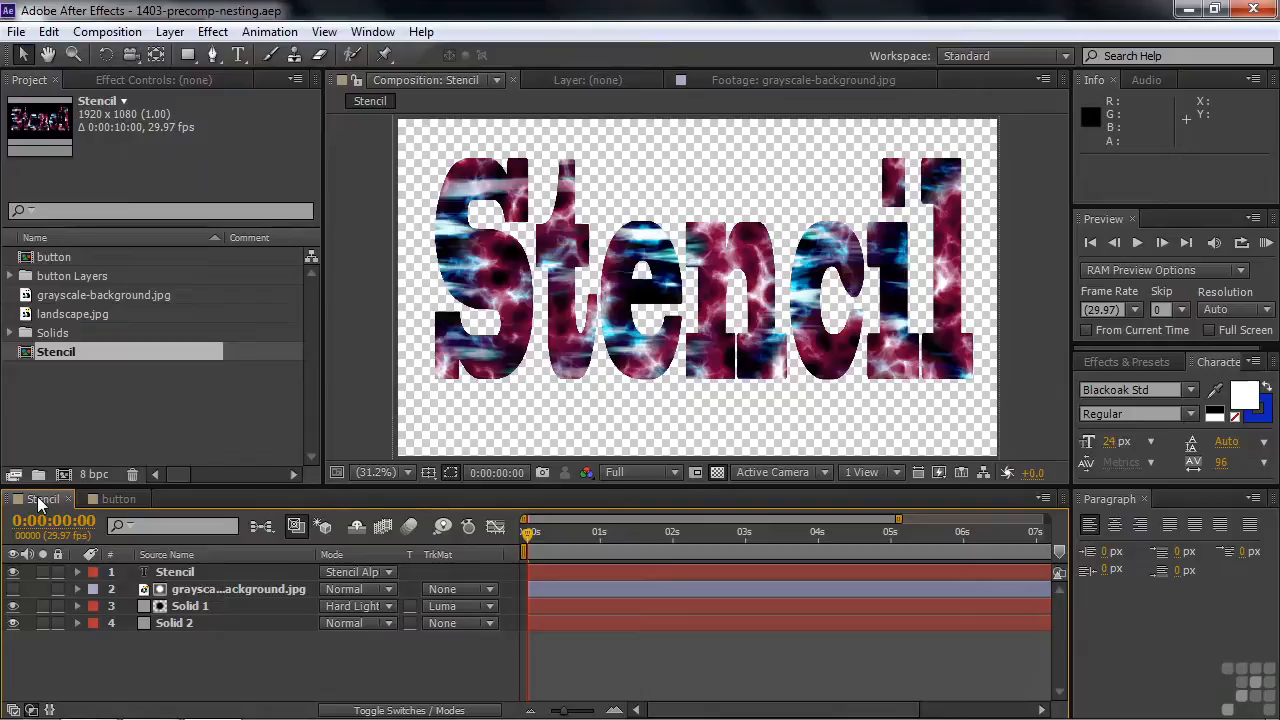
- Solo the Solid 2 layer to inspect it, then turn its solo off
{"action": "left_click", "coordinate": [42, 623]}
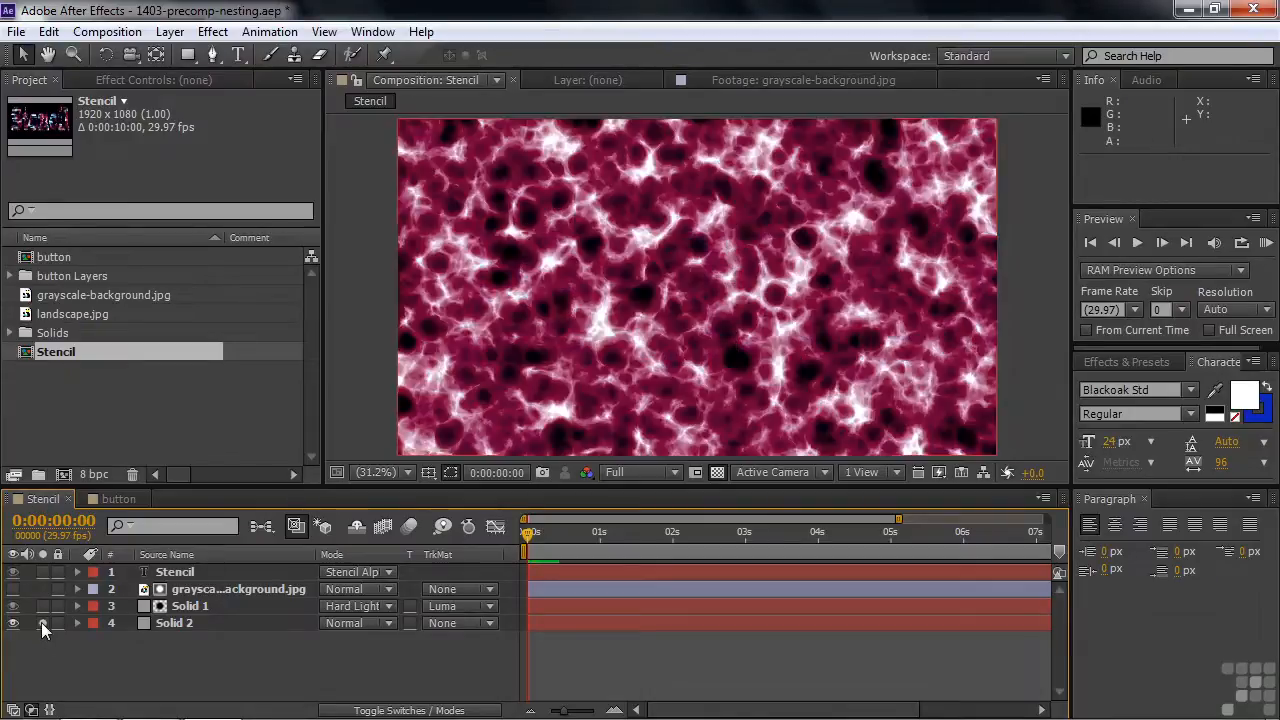
{"action": "left_click", "coordinate": [41, 622]}
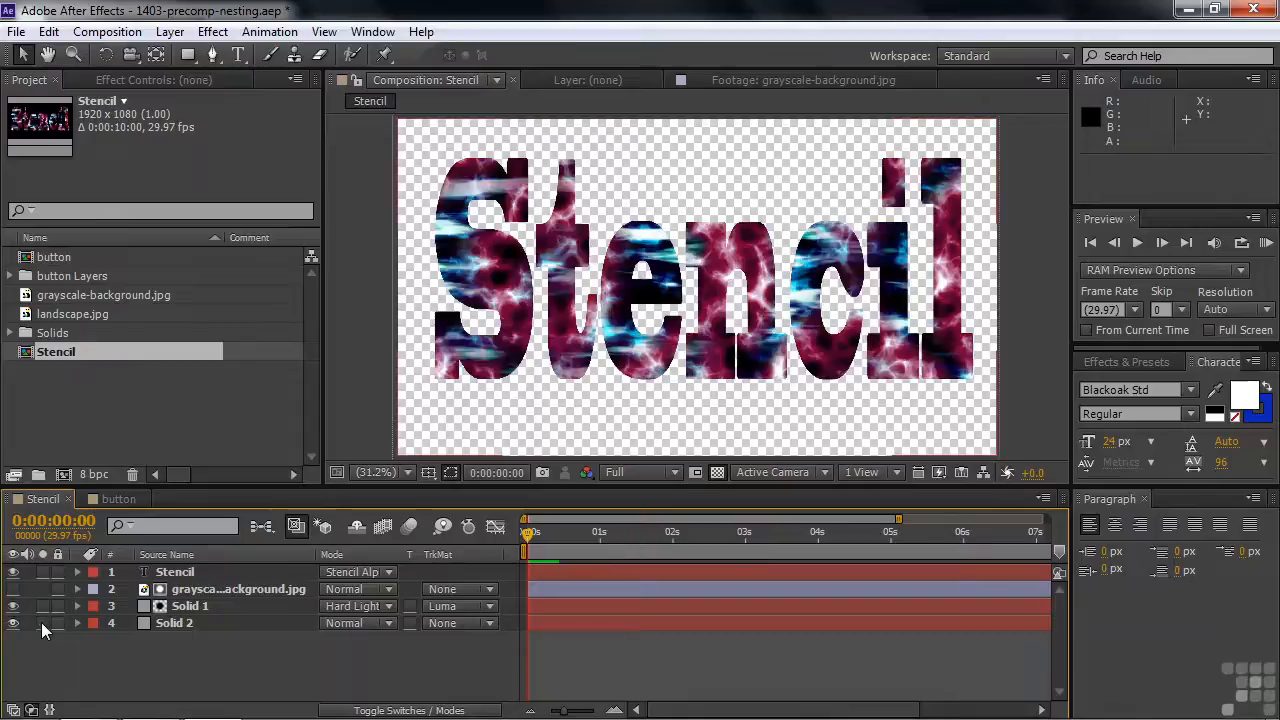
- Solo Solid 1 and switch its track matte to No Track Matte and back to Luma Matte
{"action": "left_click", "coordinate": [43, 605]}
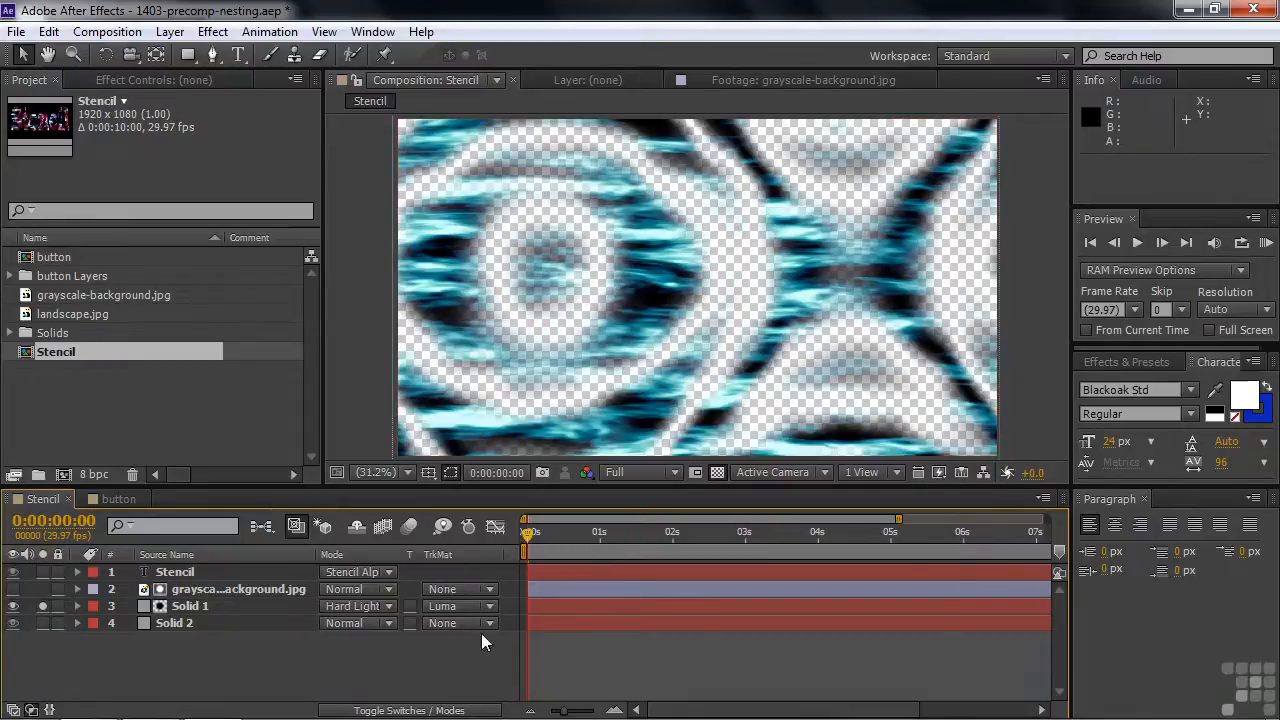
{"action": "left_click", "coordinate": [490, 606]}
{"action": "left_click", "coordinate": [505, 495]}
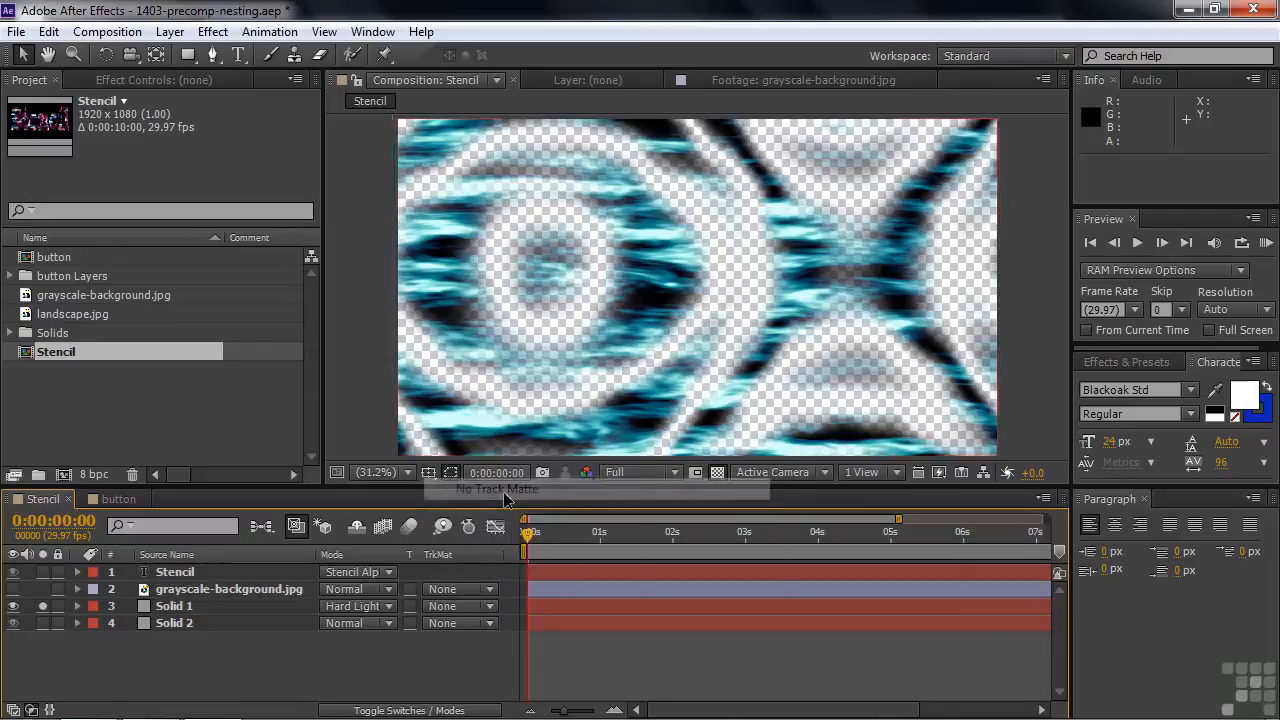
{"action": "left_click", "coordinate": [490, 606]}
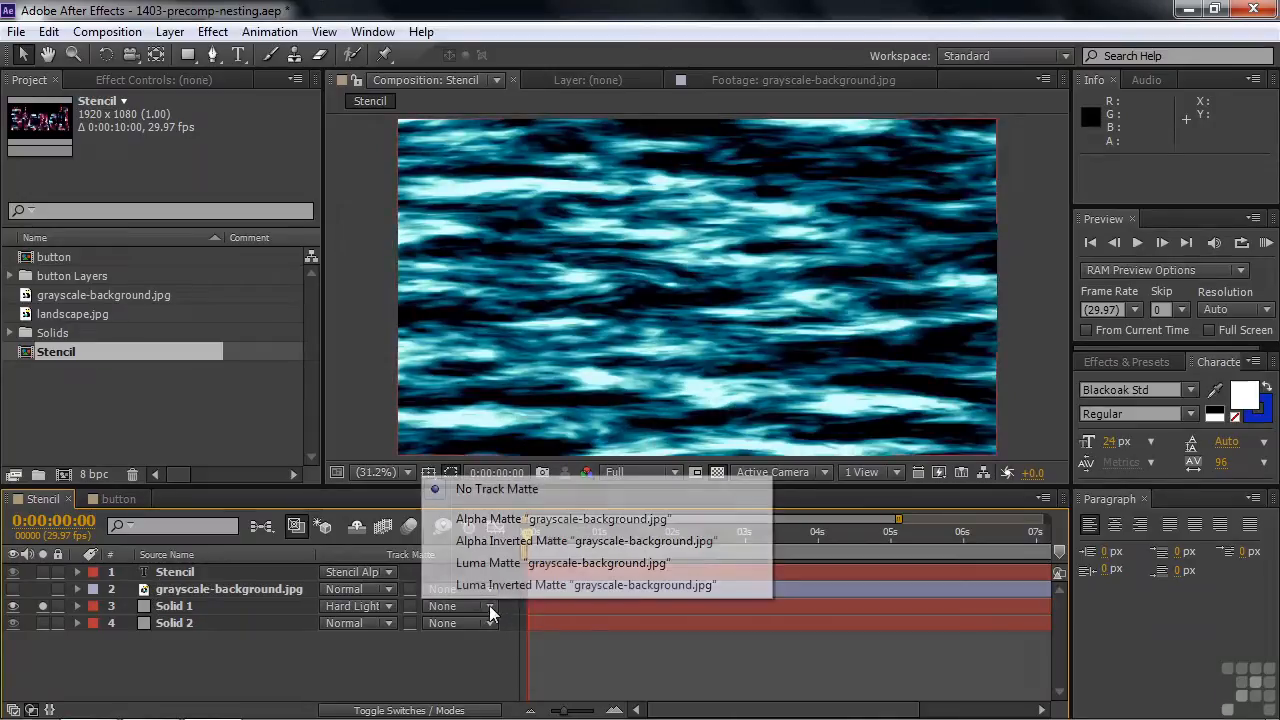
{"action": "left_click", "coordinate": [497, 564]}
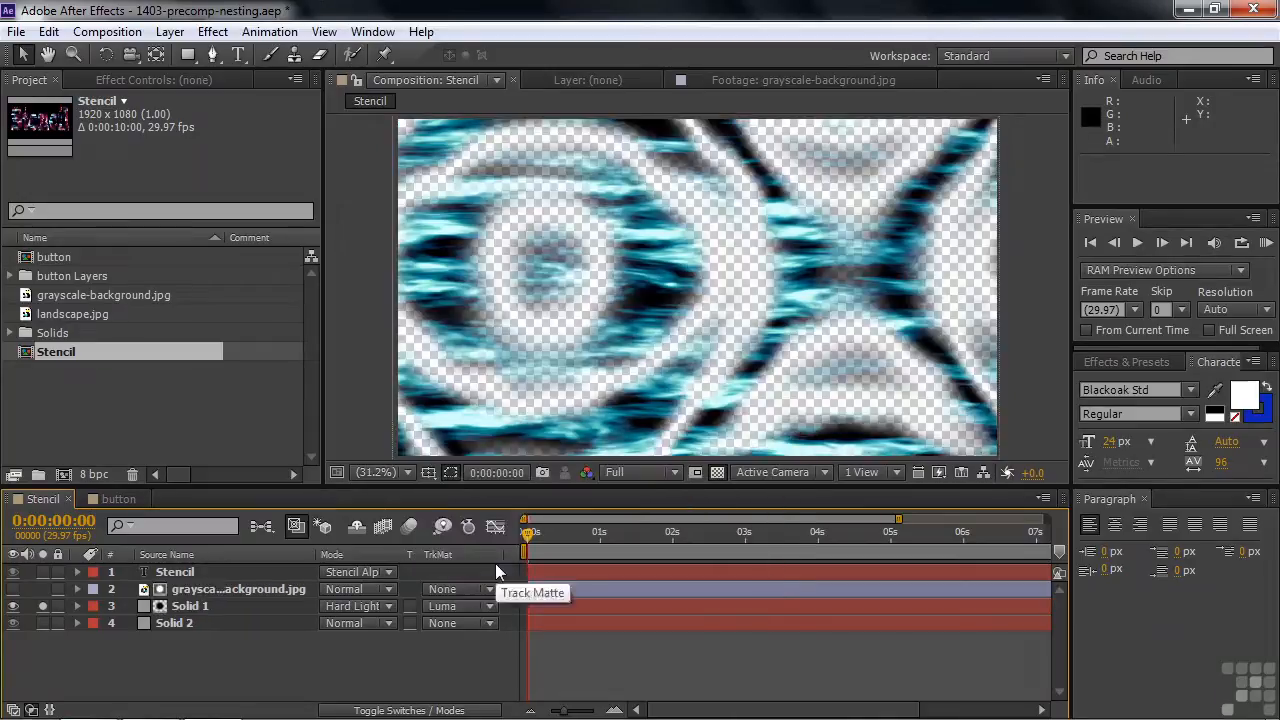
- Open the grayscale-background.jpg layer in its layer viewer, return to the Stencil composition, and unsolo Solid 1
{"action": "double_click", "coordinate": [185, 592]}
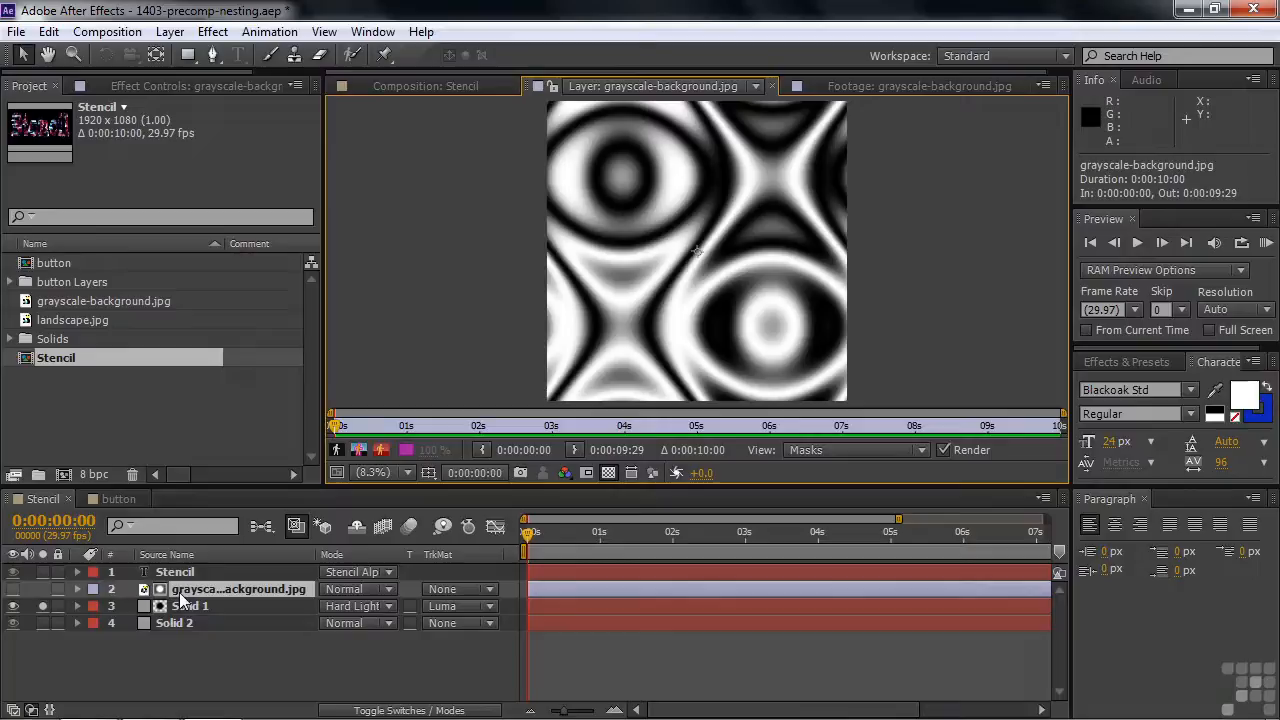
{"action": "left_click", "coordinate": [461, 87]}
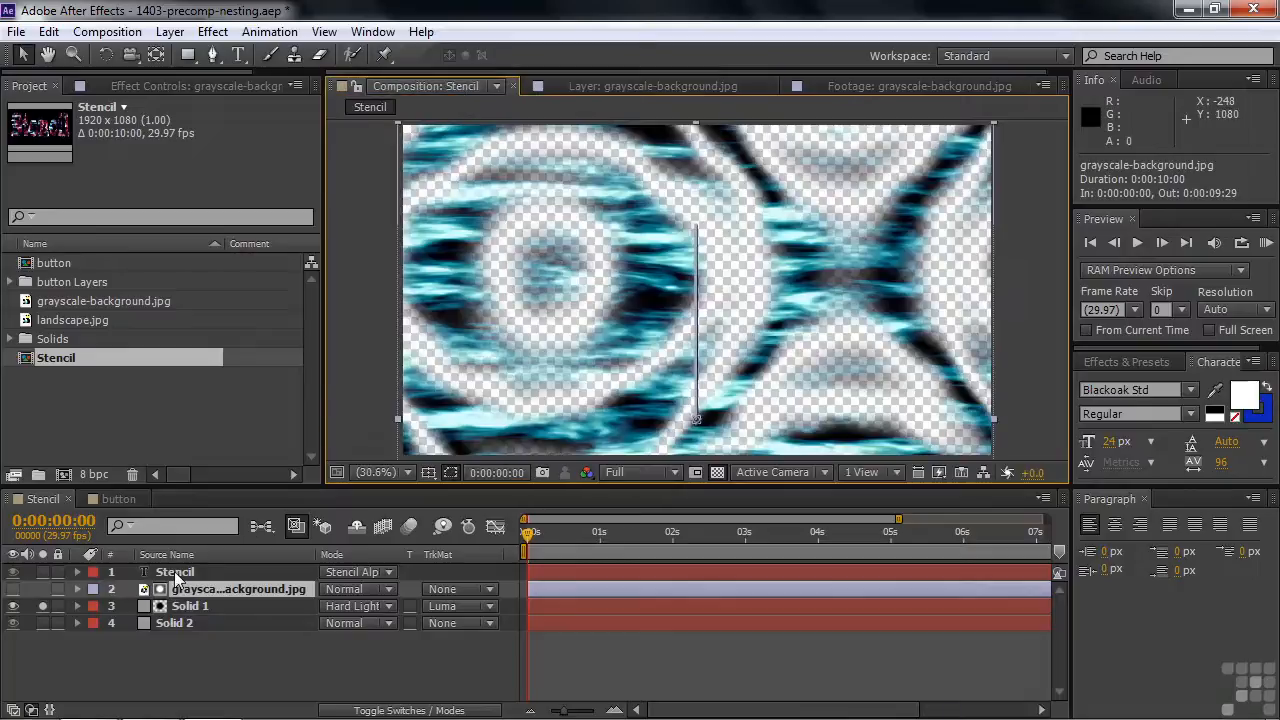
{"action": "left_click", "coordinate": [42, 606]}
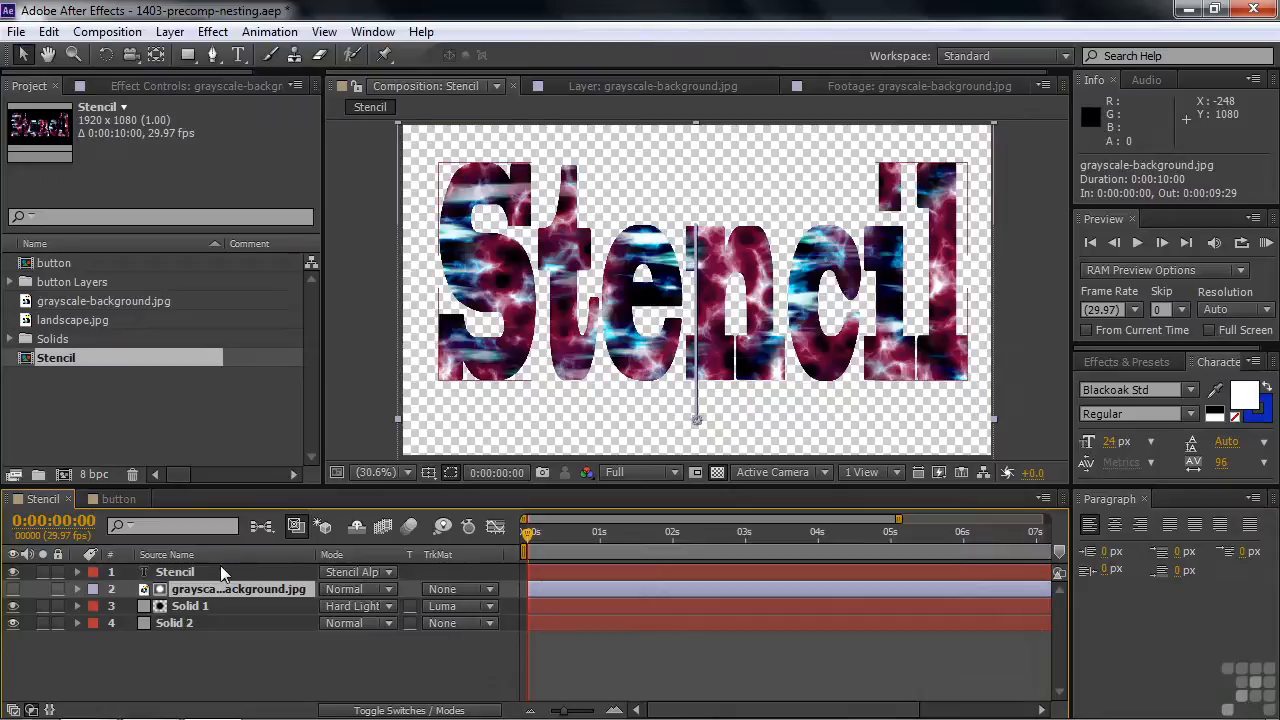
- Try setting the Stencil text layer's blending mode to Normal, then undo the change
{"action": "left_click", "coordinate": [390, 572]}
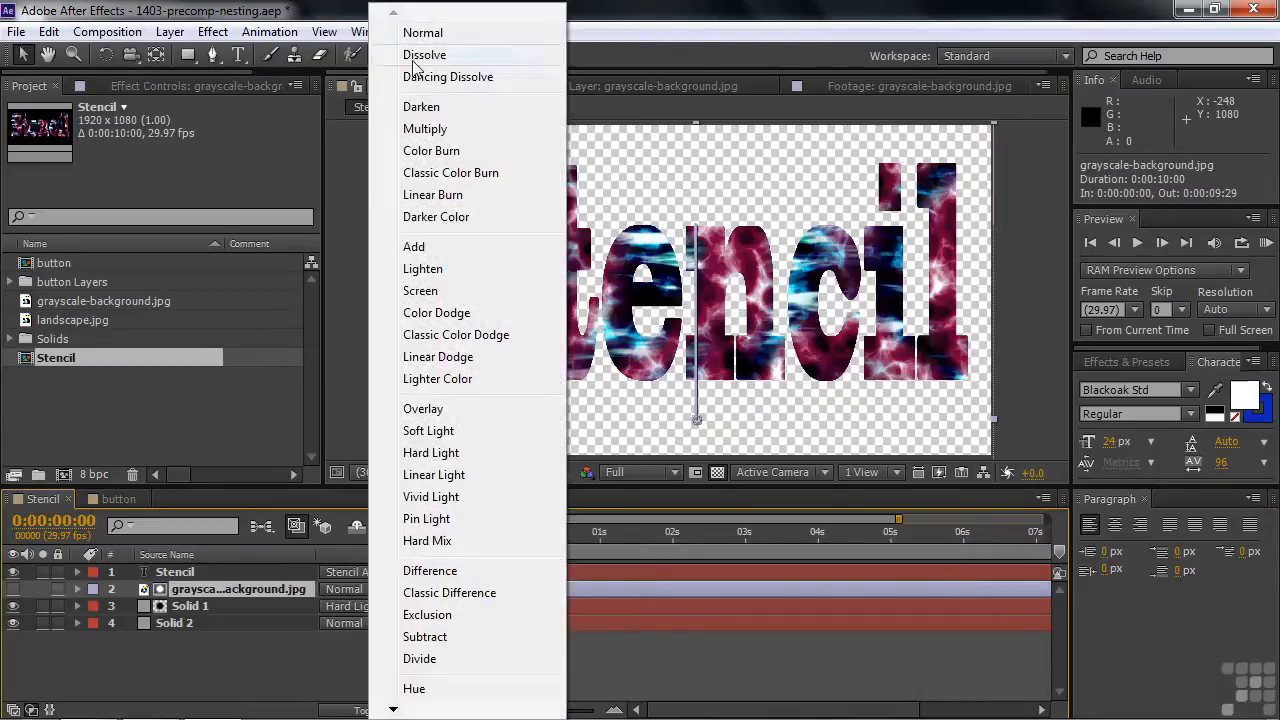
{"action": "left_click", "coordinate": [421, 34]}
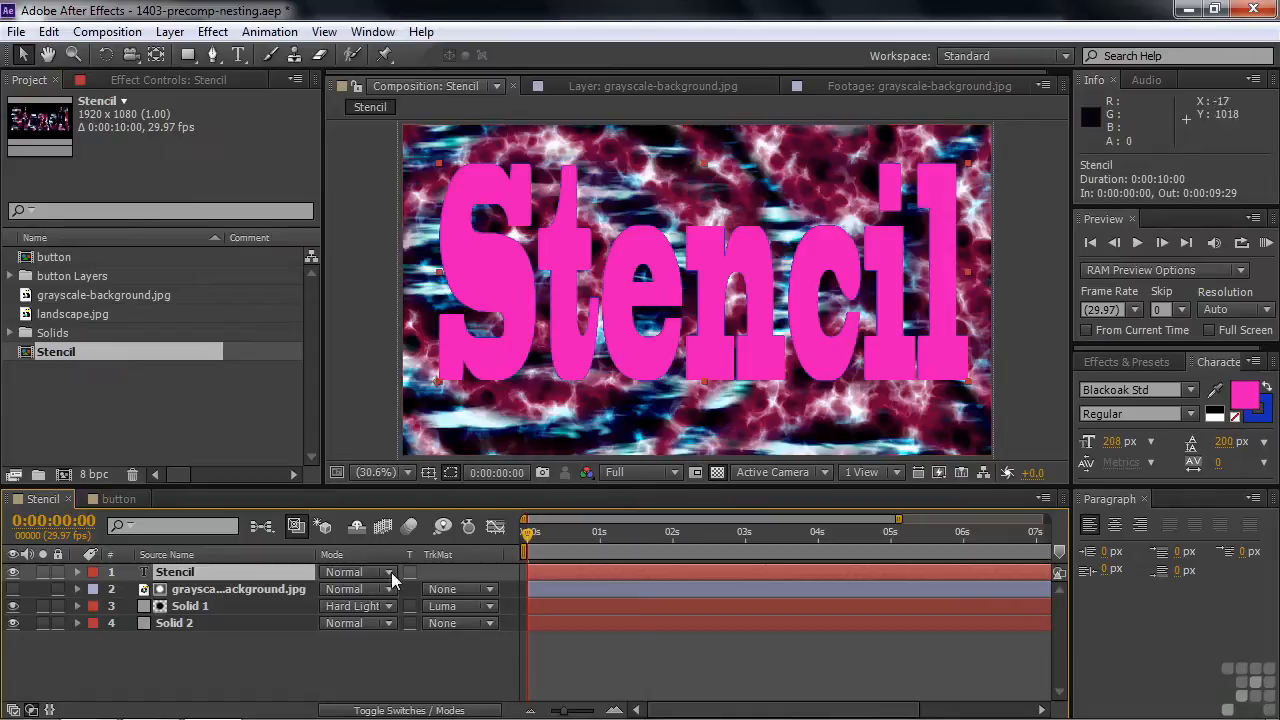
{"action": "key", "text": "ctrl+z"}
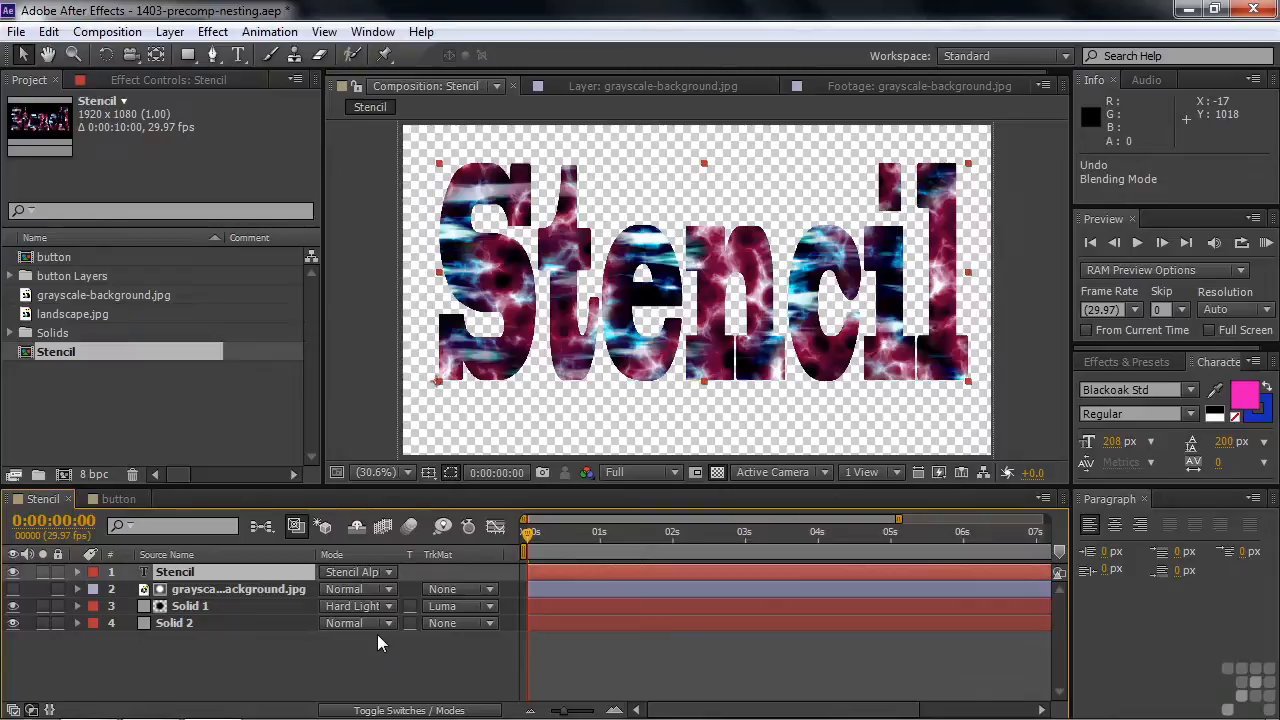
- Add a Drop Shadow layer style to the Stencil text layer, then undo it
{"action": "right_click", "coordinate": [193, 573]}
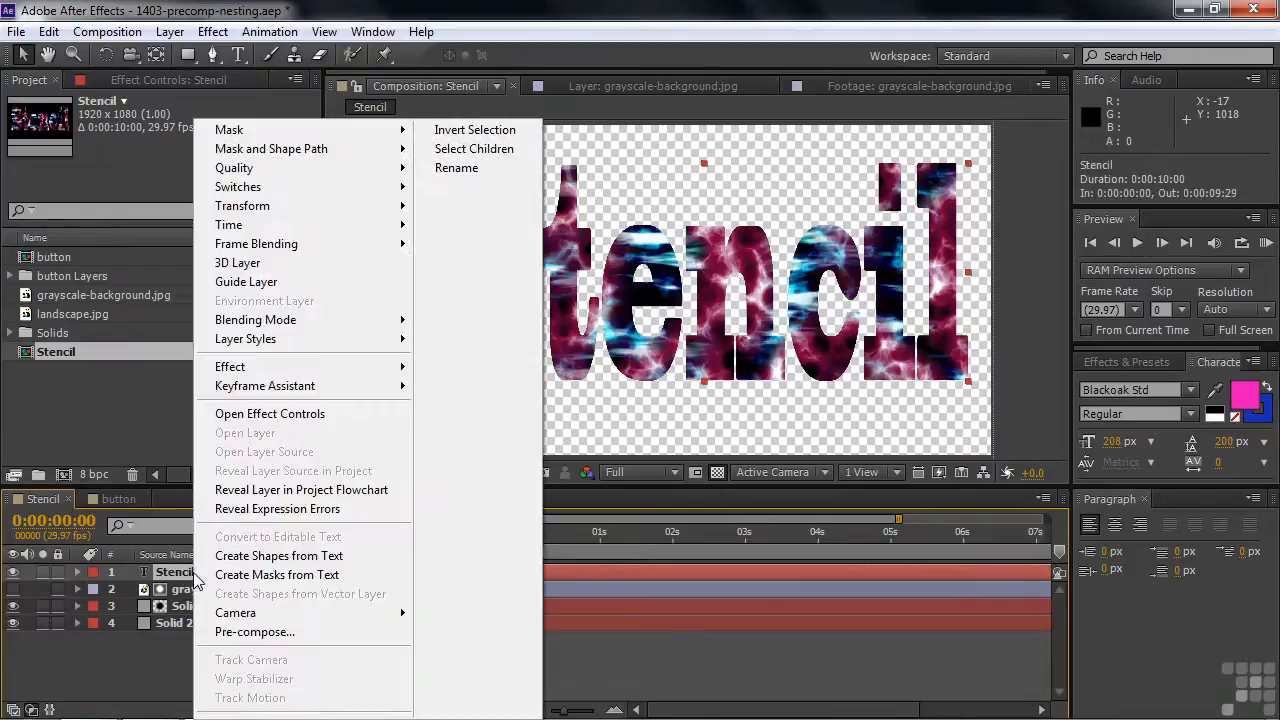
{"action": "mouse_move", "coordinate": [250, 343]}
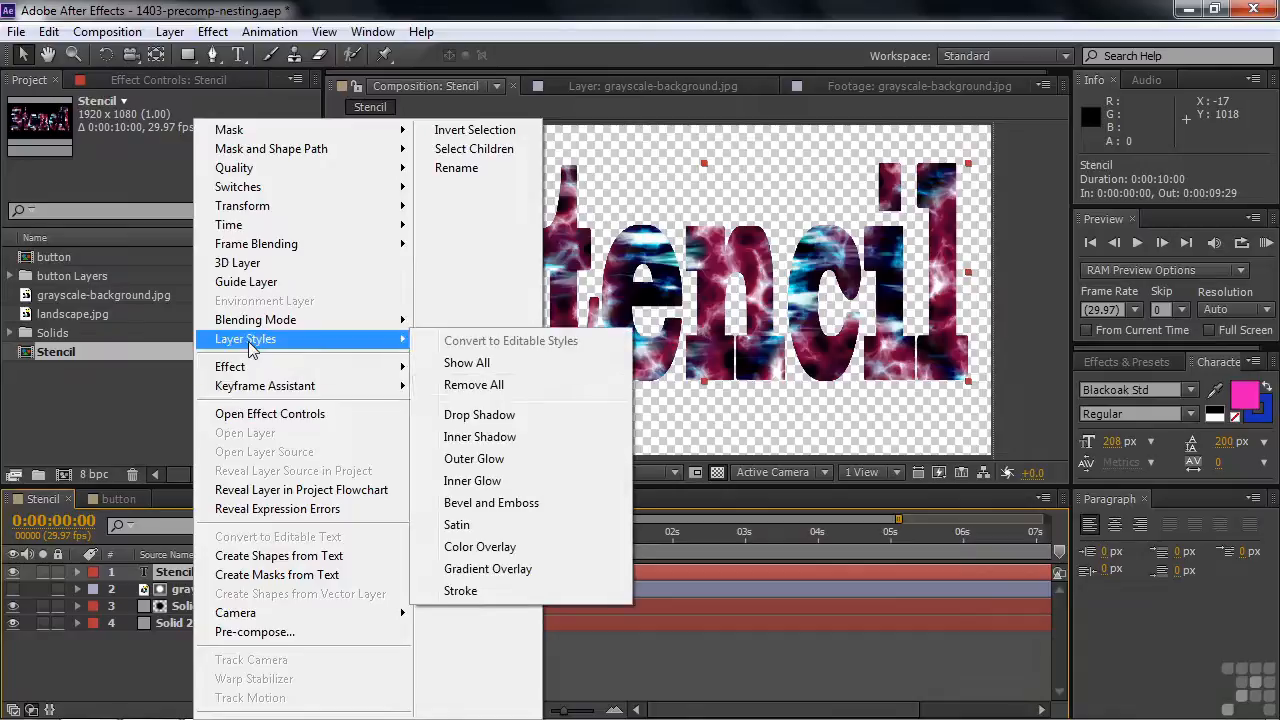
{"action": "left_click", "coordinate": [458, 416]}
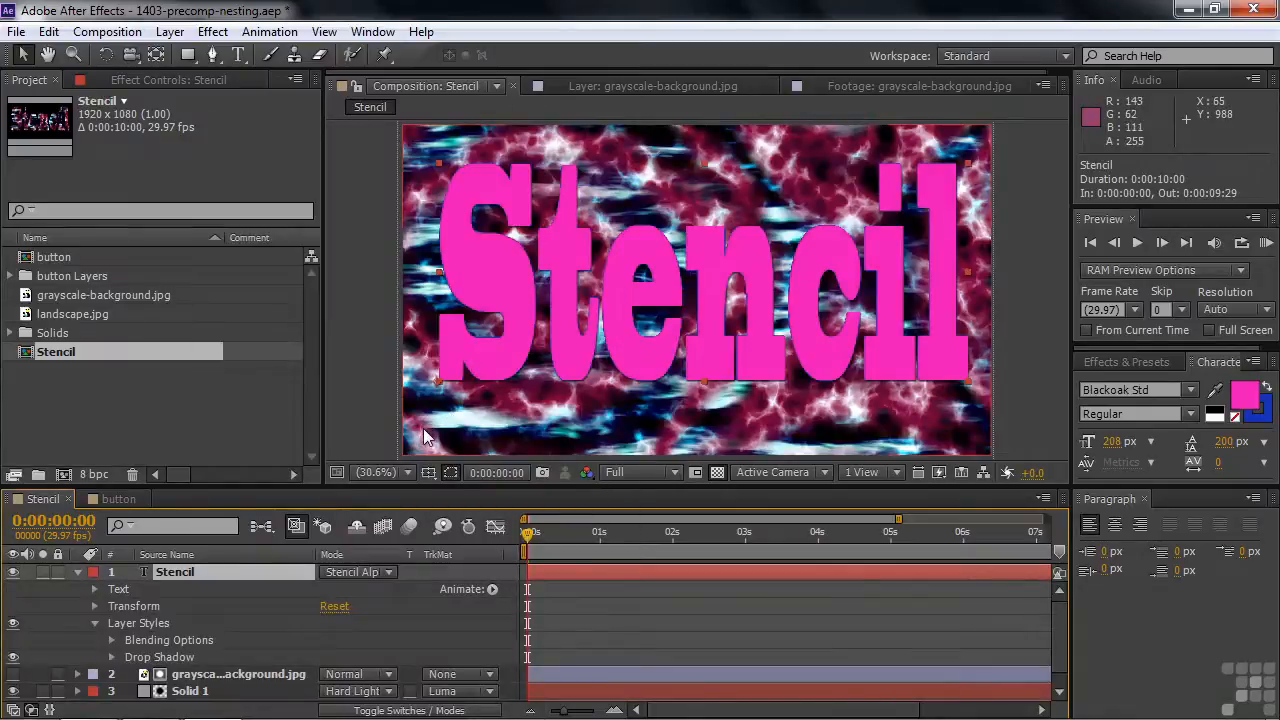
{"action": "key", "text": "ctrl+z"}
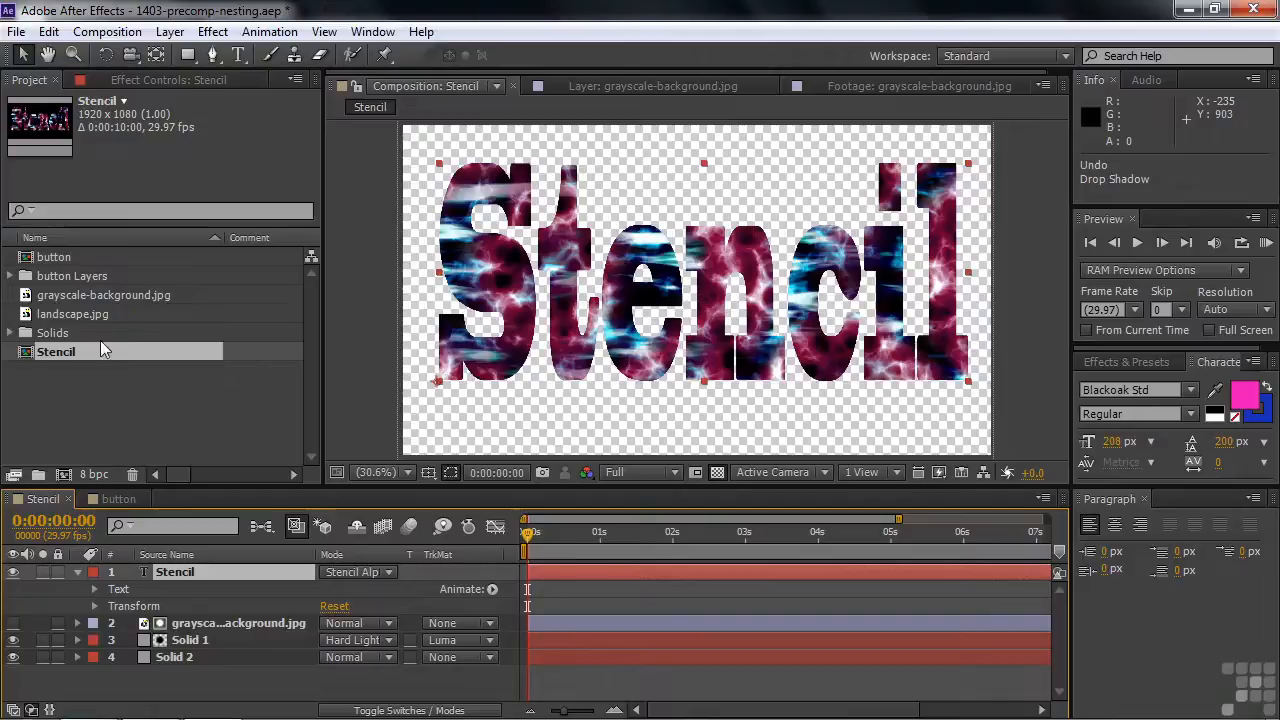
- Create a new composition from the Stencil composition, undo it, and return to the Stencil timeline
{"action": "left_click_drag", "start_coordinate": [27, 360], "coordinate": [63, 476]}
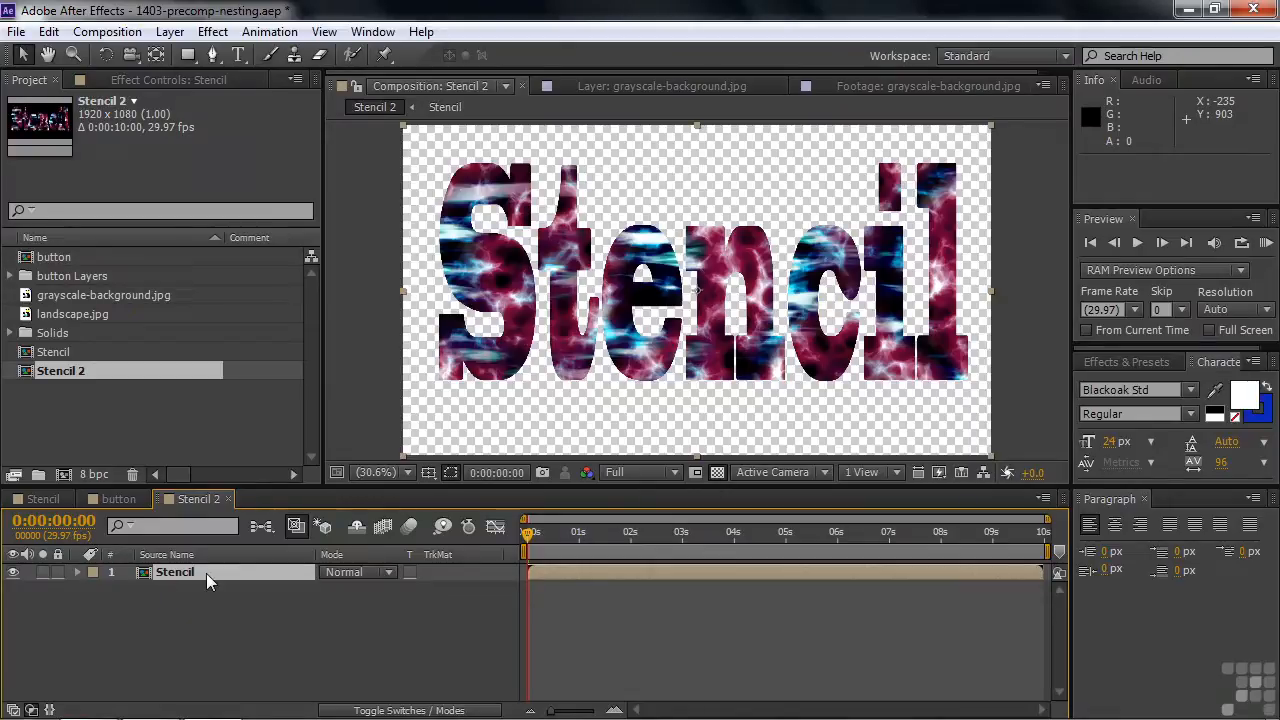
{"action": "key", "text": "ctrl+z"}
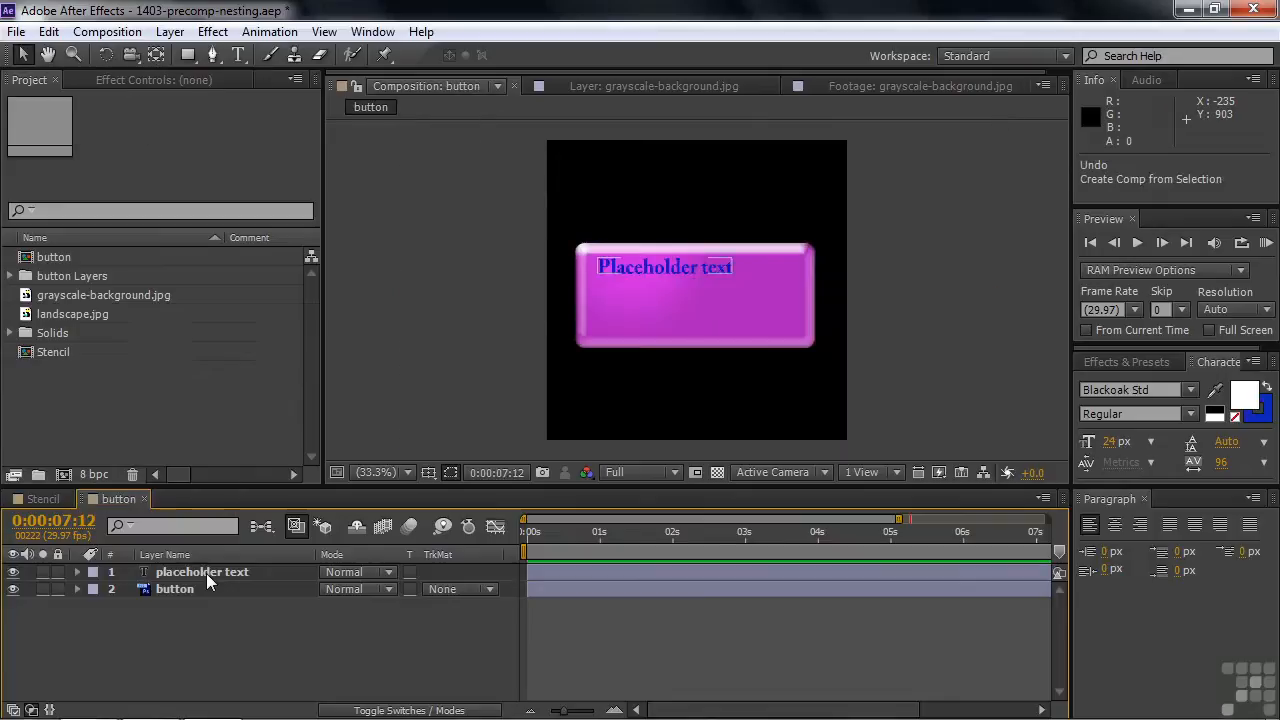
{"action": "left_click", "coordinate": [38, 500]}
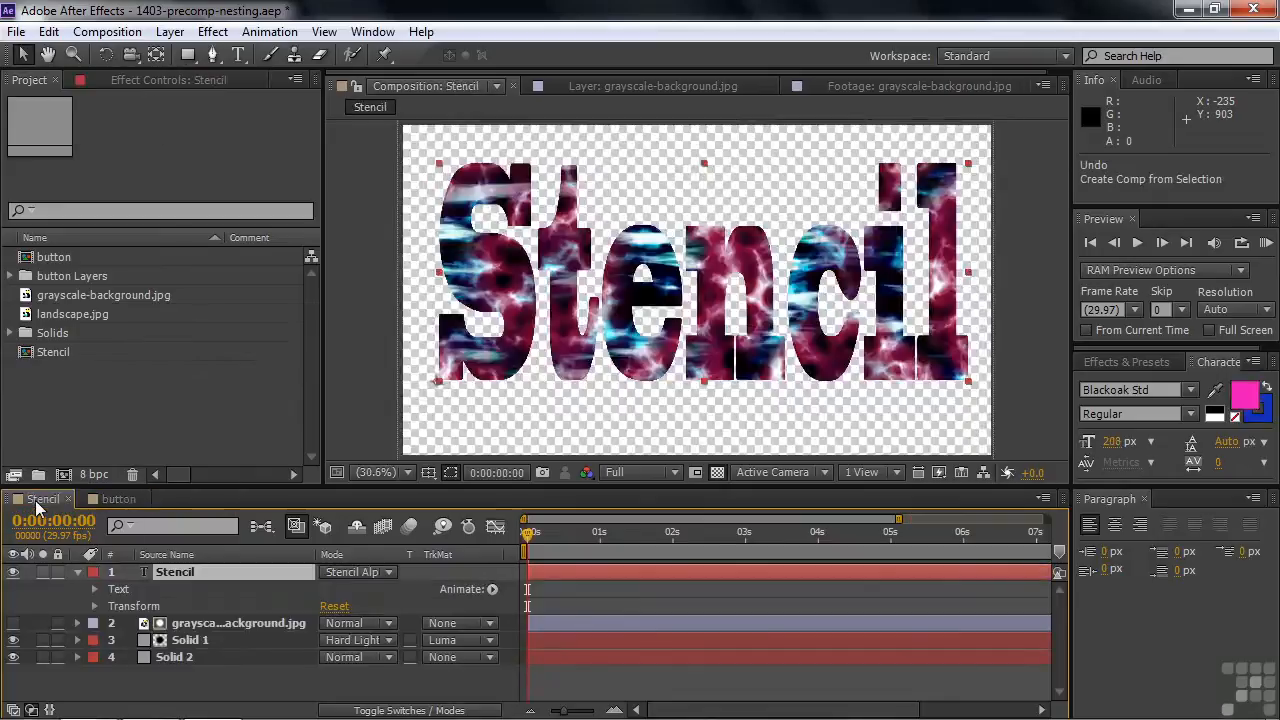
- Pre-compose all four layers of the Stencil composition into a new composition named Stencil precomp
{"action": "left_click", "coordinate": [77, 572]}
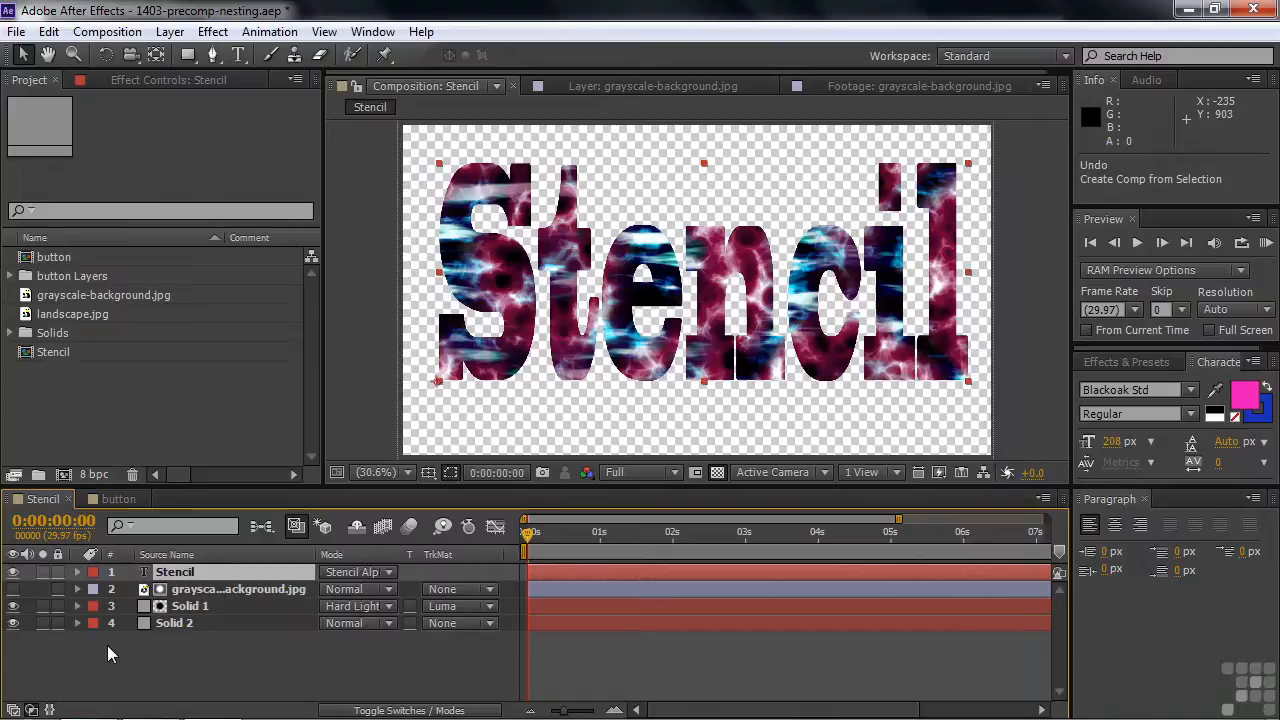
{"action": "left_click_drag", "start_coordinate": [174, 652], "coordinate": [116, 579]}
{"action": "right_click", "coordinate": [210, 586]}
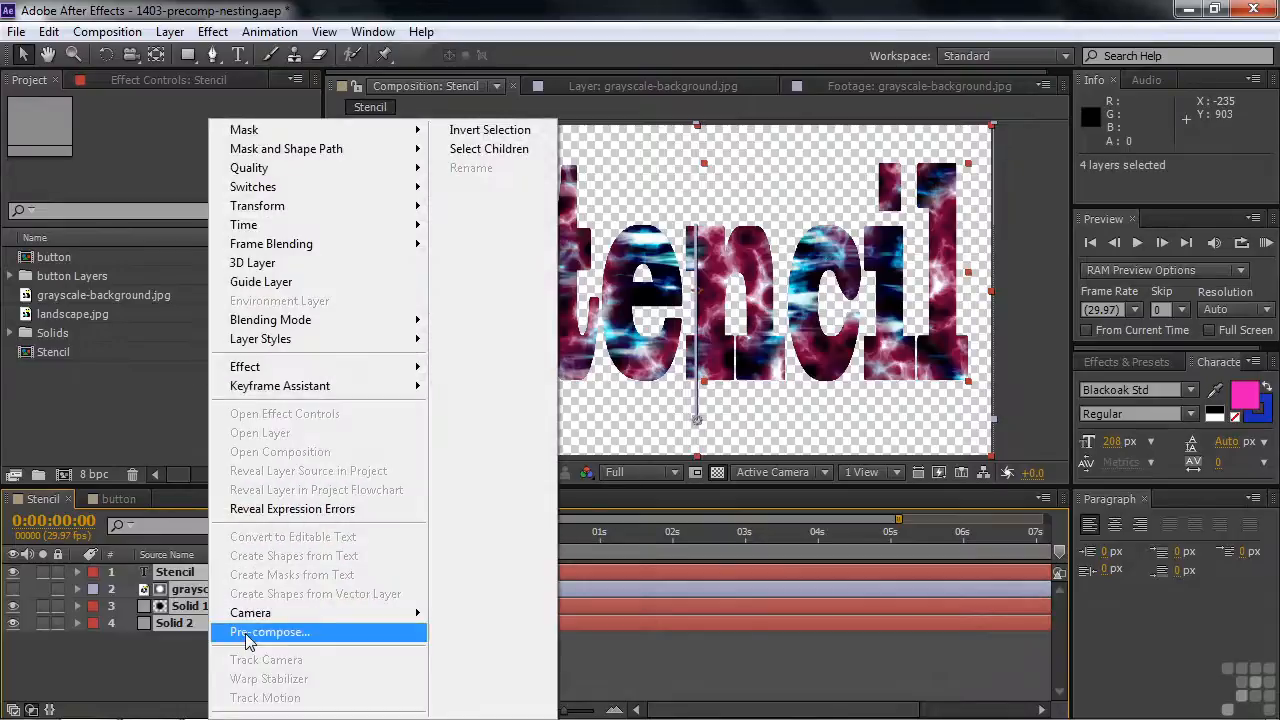
{"action": "left_click", "coordinate": [300, 640]}
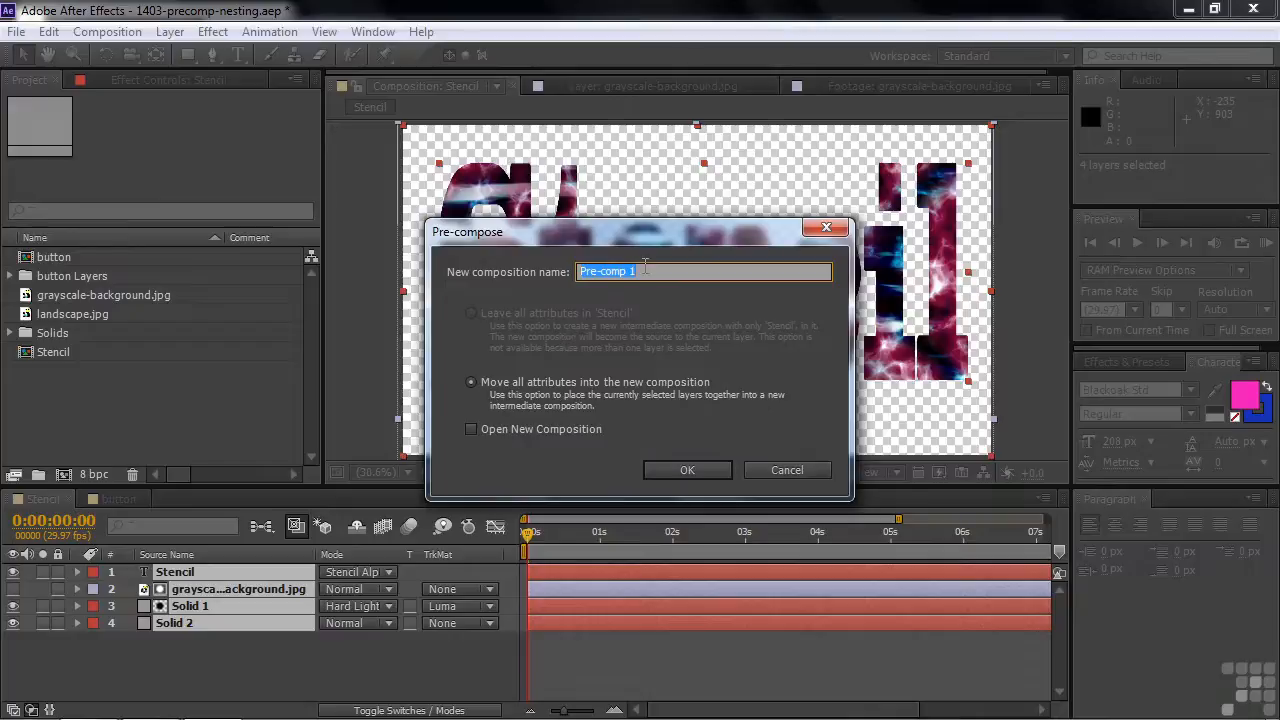
{"action": "type", "text": "Stencil precomp"}
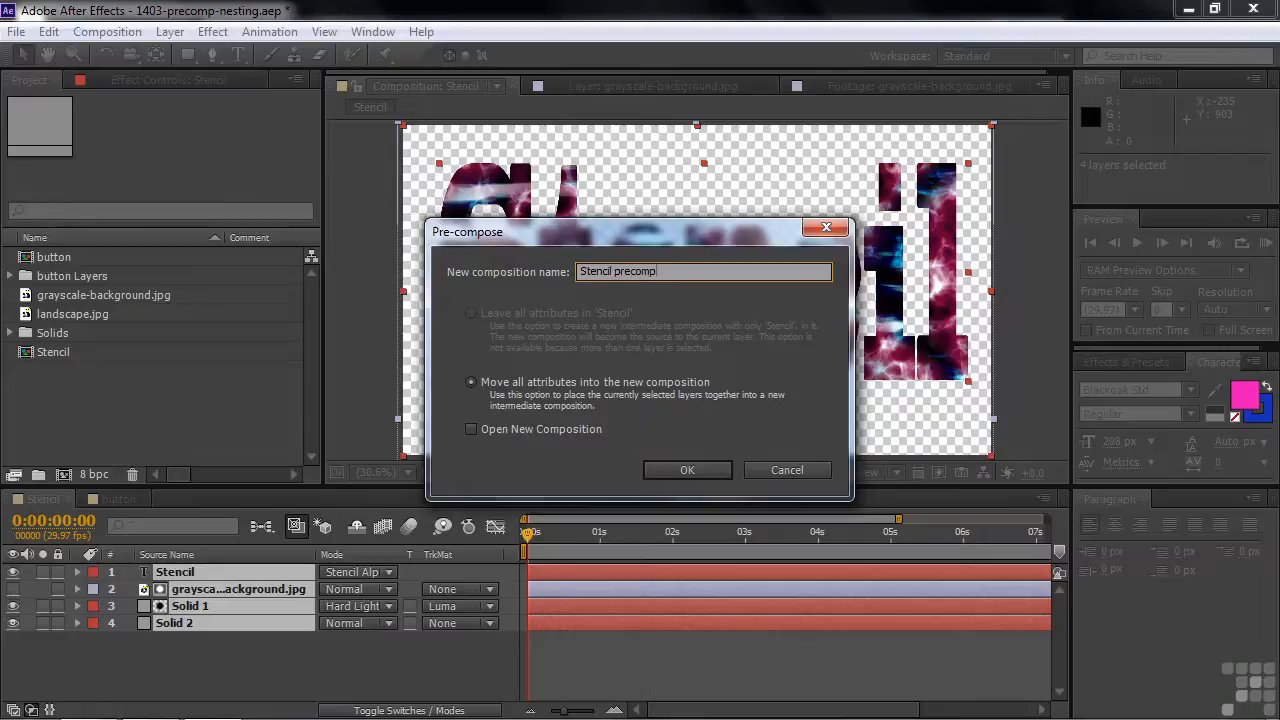
{"action": "left_click", "coordinate": [708, 470]}
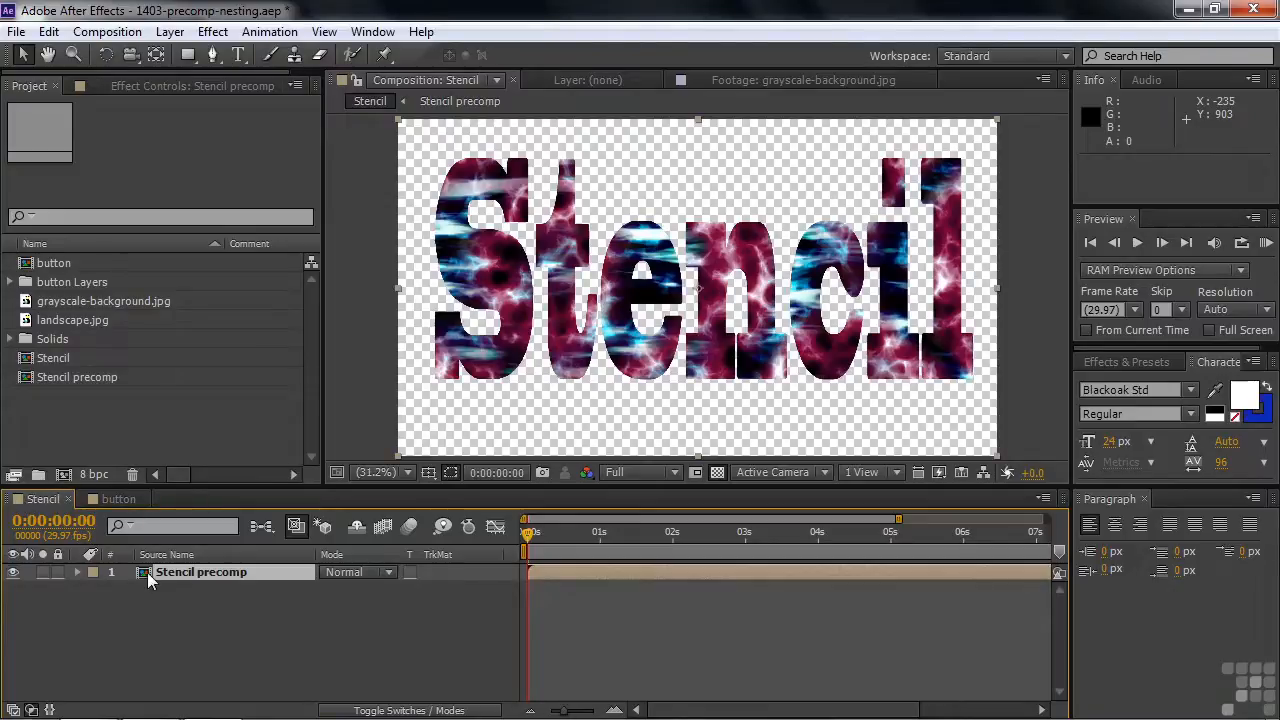
- Check the Stencil precomp contents, then add a Drop Shadow layer style to the Stencil precomp layer in Stencil
{"action": "double_click", "coordinate": [23, 380]}
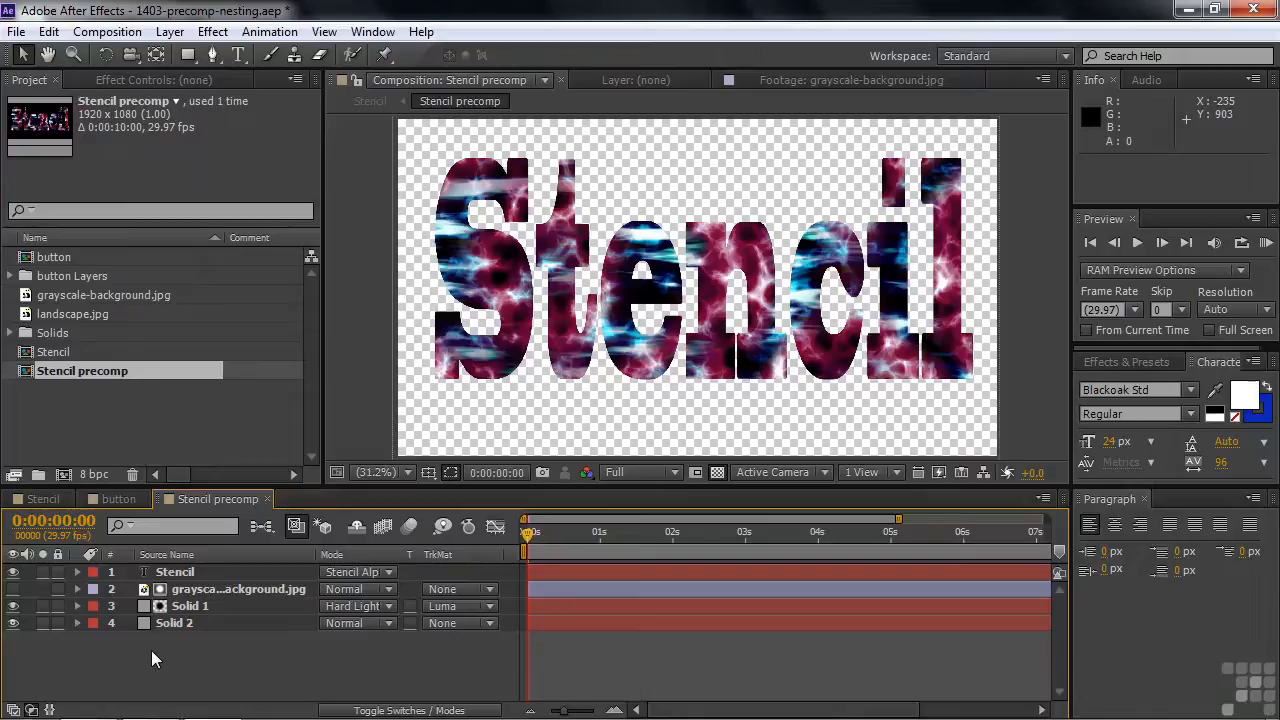
{"action": "double_click", "coordinate": [40, 353]}
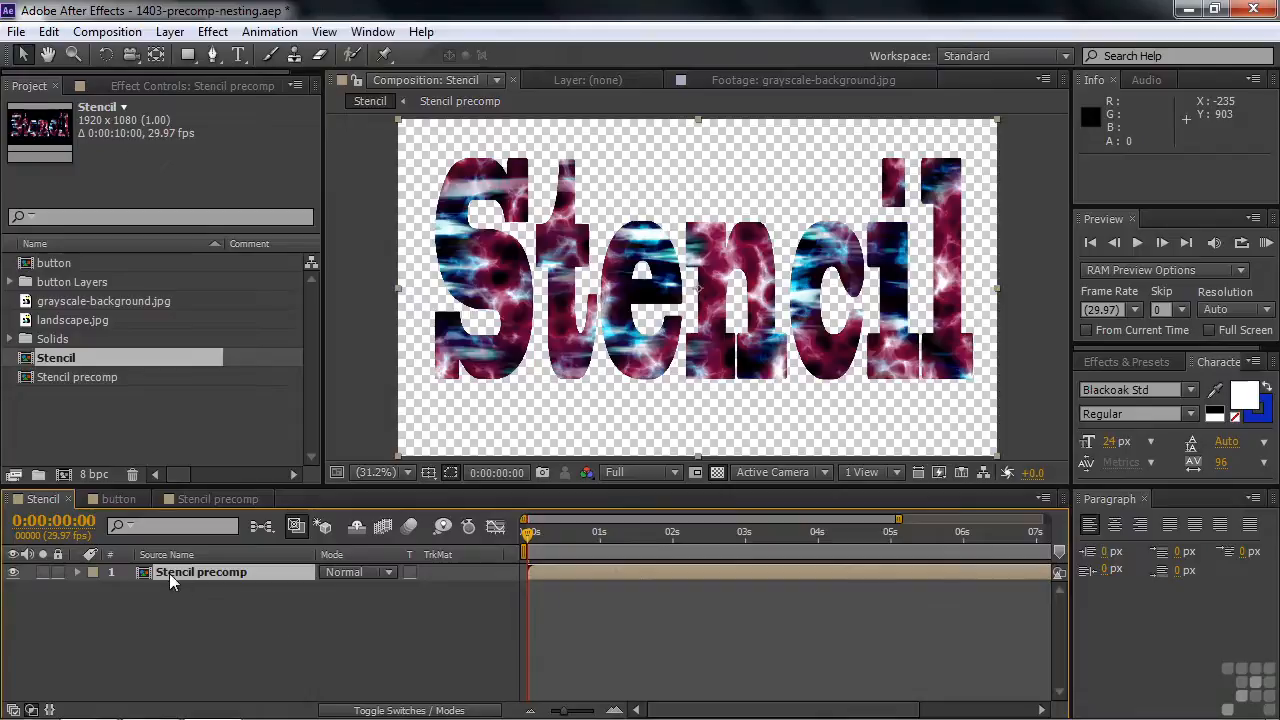
{"action": "right_click", "coordinate": [142, 577]}
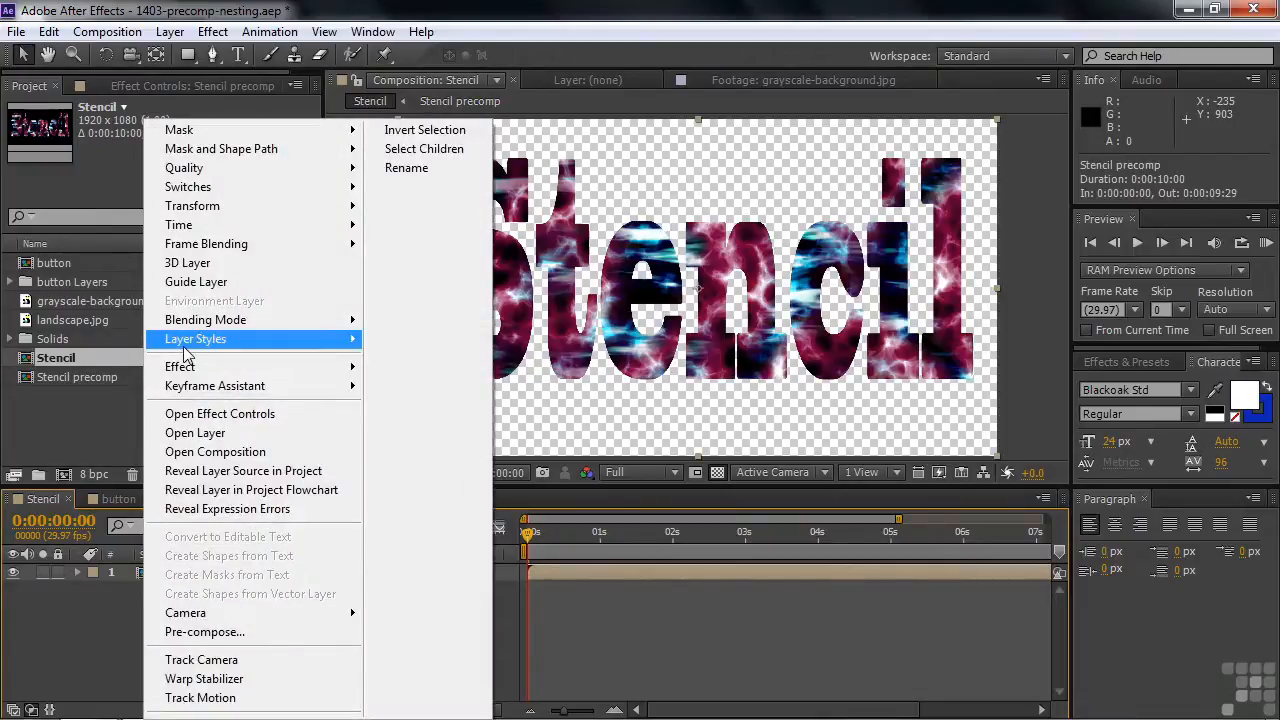
{"action": "mouse_move", "coordinate": [185, 345]}
{"action": "left_click", "coordinate": [468, 418]}
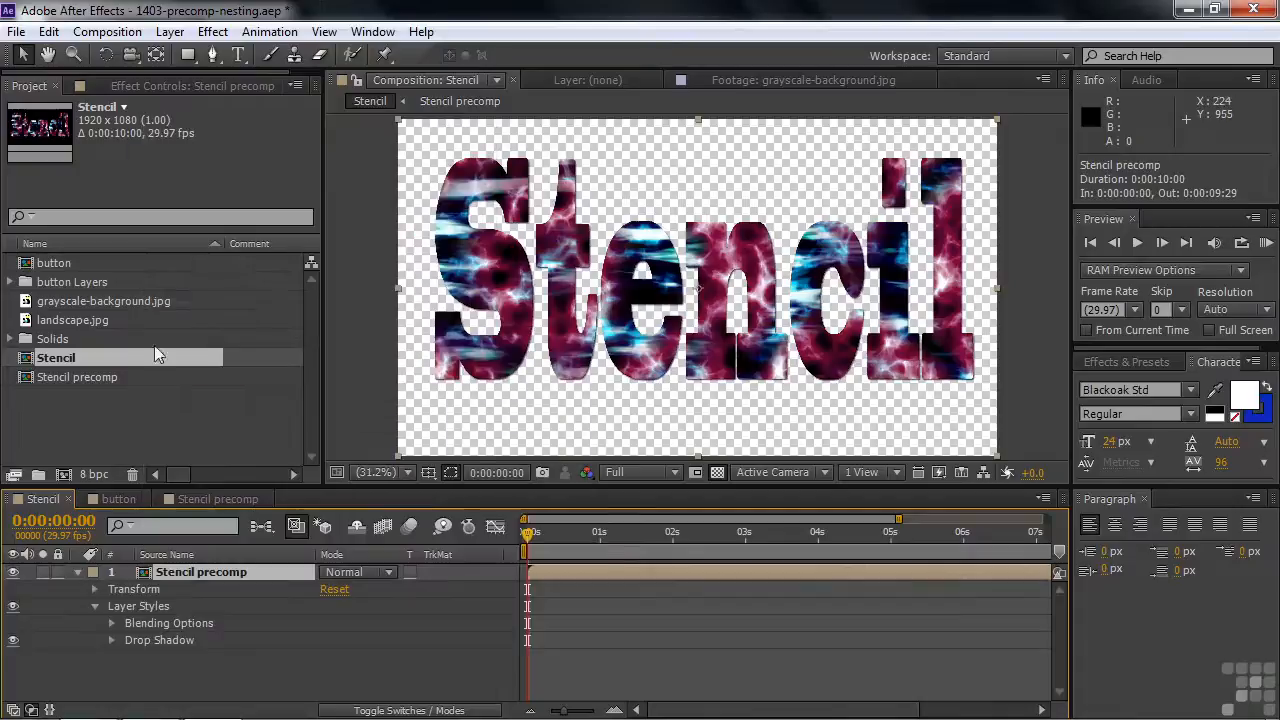
- Add a Bevel and Emboss layer style to the Stencil precomp layer
{"action": "right_click", "coordinate": [160, 578]}
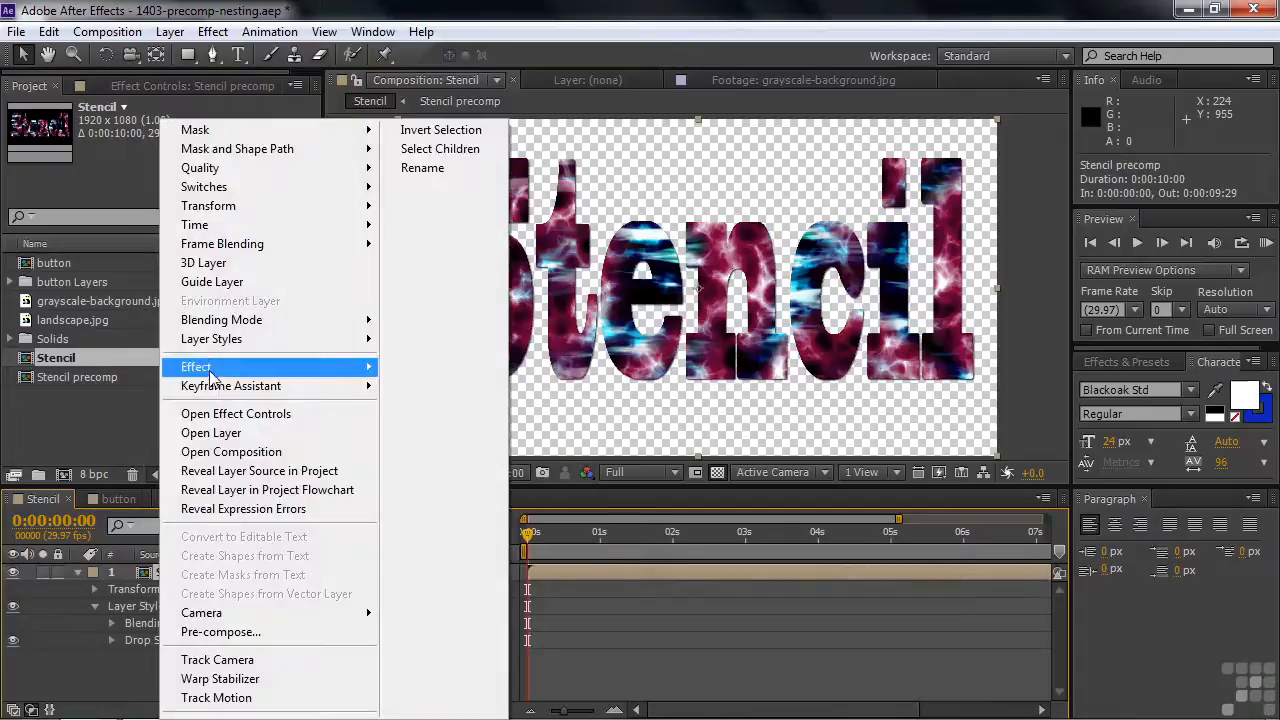
{"action": "mouse_move", "coordinate": [220, 345]}
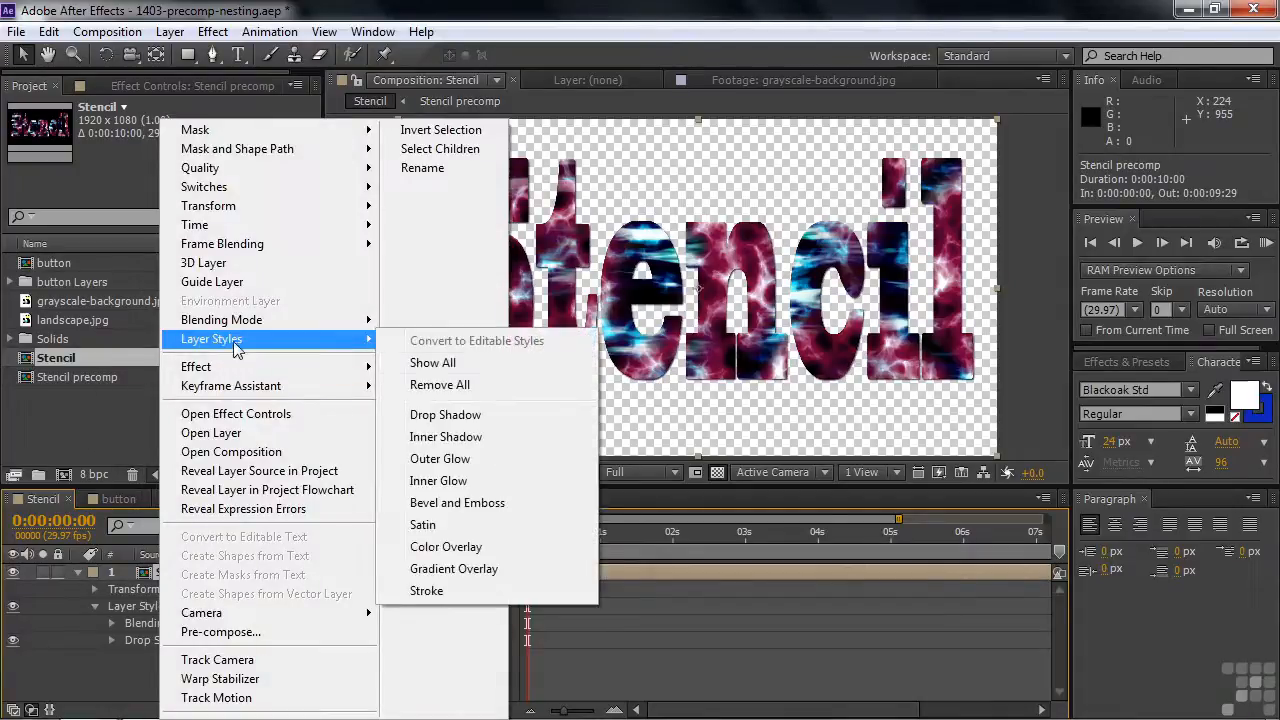
{"action": "left_click", "coordinate": [452, 502]}
- Set the Drop Shadow distance to 21.0 and collapse the Drop Shadow properties
{"action": "left_click", "coordinate": [113, 643]}
{"action": "left_click_drag", "start_coordinate": [328, 674], "coordinate": [348, 676]}
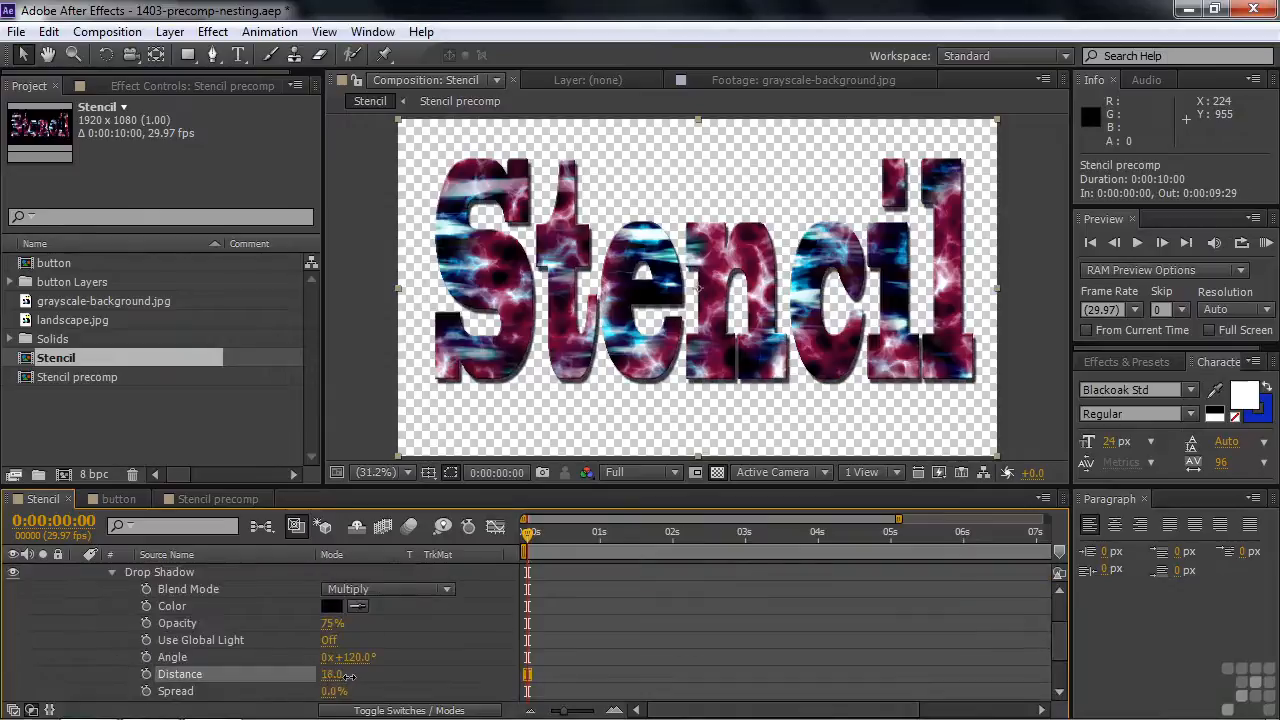
{"action": "left_click", "coordinate": [112, 572]}
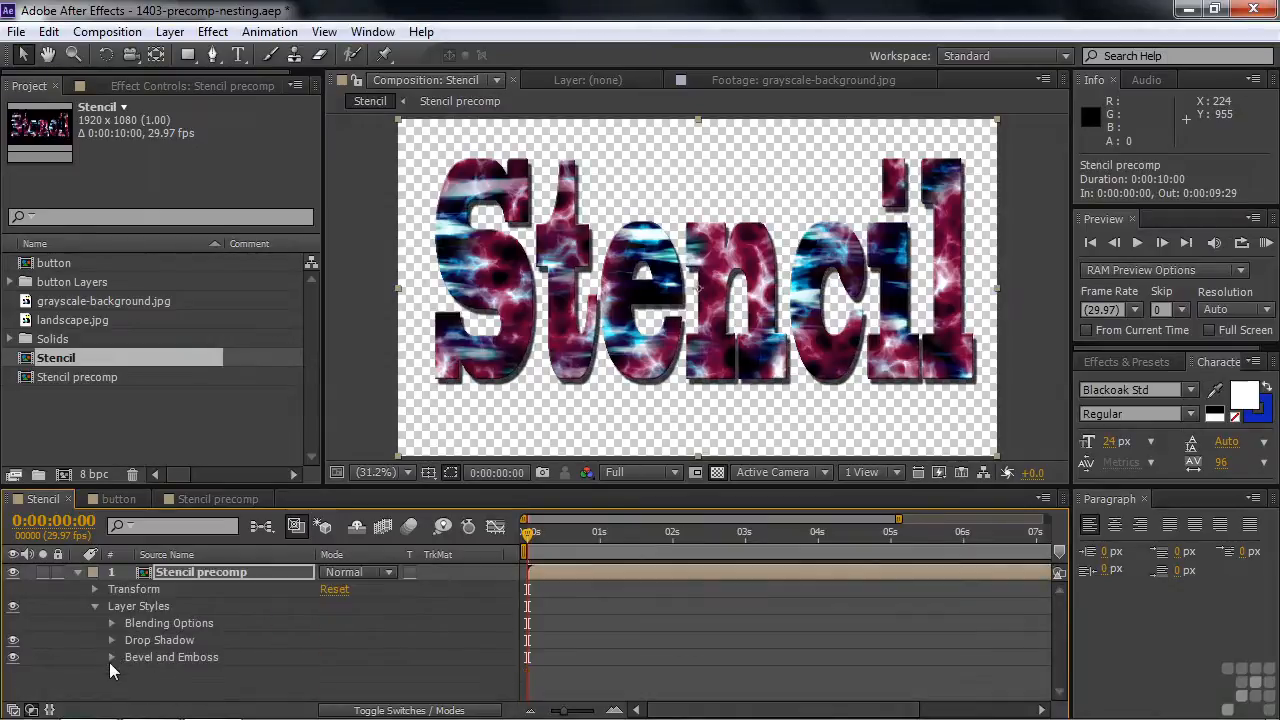
- Set the Bevel and Emboss size to 44.0 and collapse the Stencil precomp layer's properties
{"action": "left_click", "coordinate": [111, 656]}
{"action": "left_click_drag", "start_coordinate": [330, 658], "coordinate": [369, 664]}
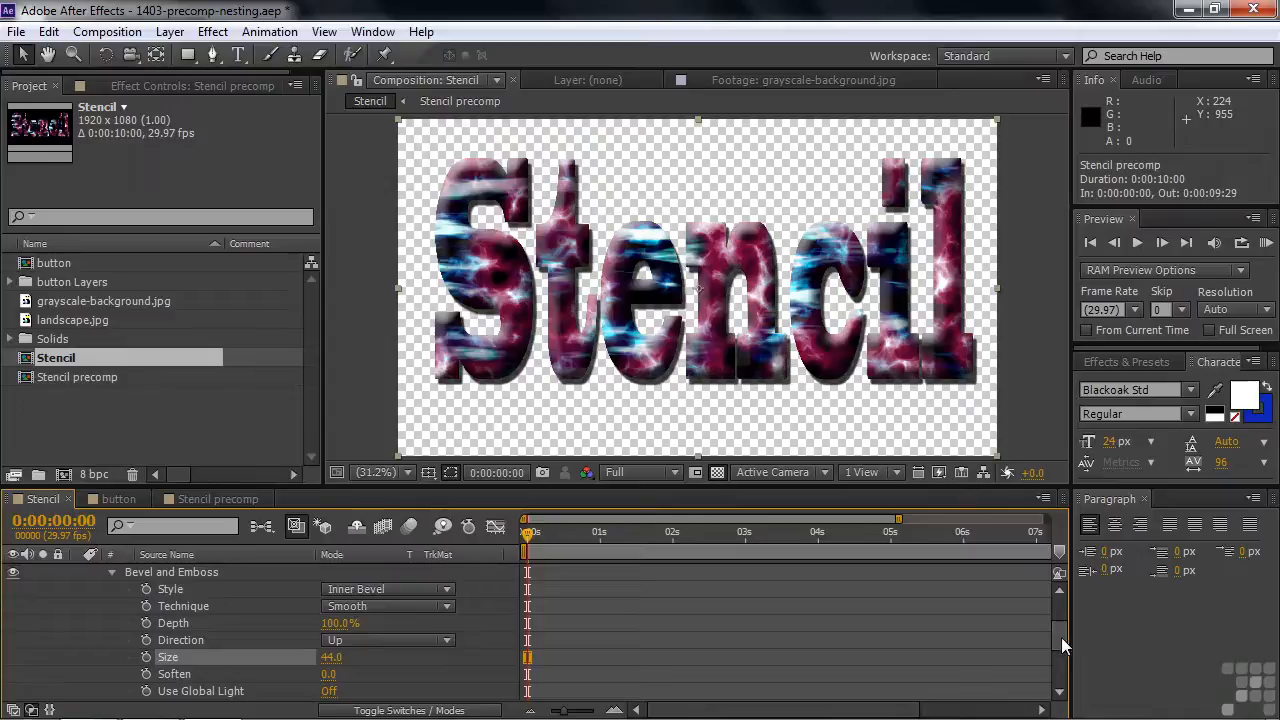
{"action": "left_click_drag", "start_coordinate": [1063, 636], "coordinate": [1061, 607]}
{"action": "left_click", "coordinate": [52, 618]}
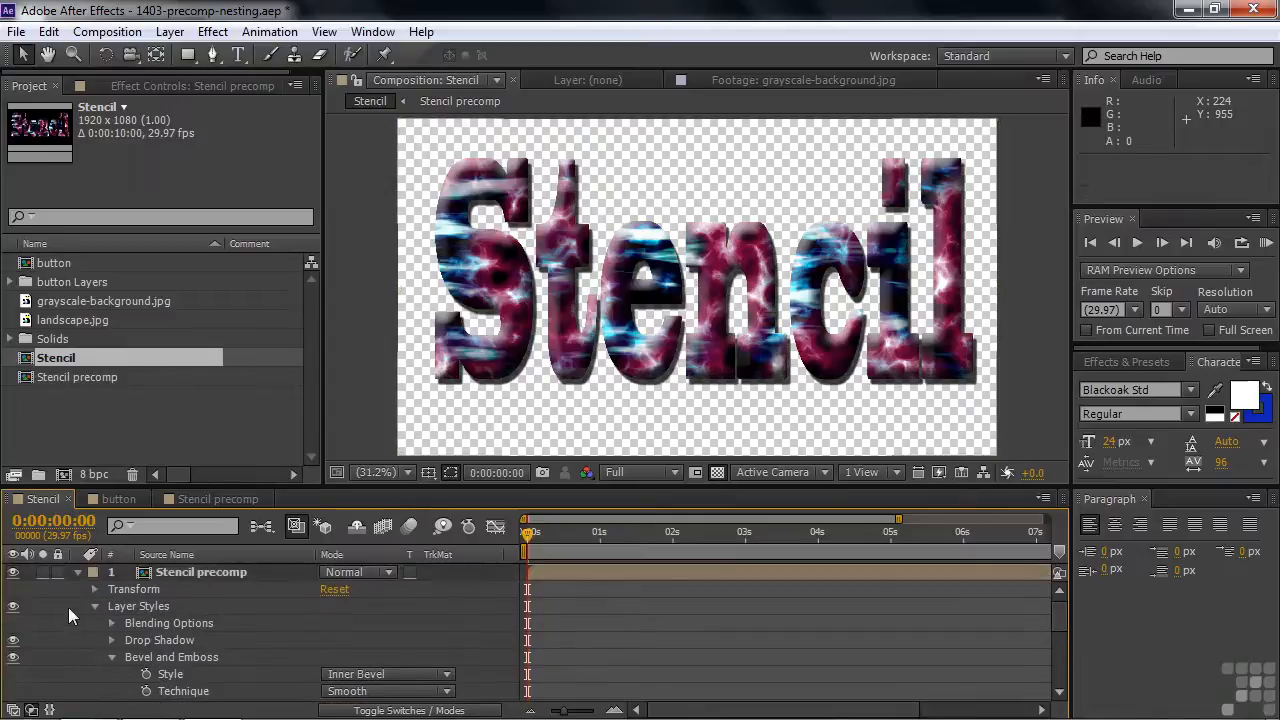
{"action": "left_click", "coordinate": [77, 574]}
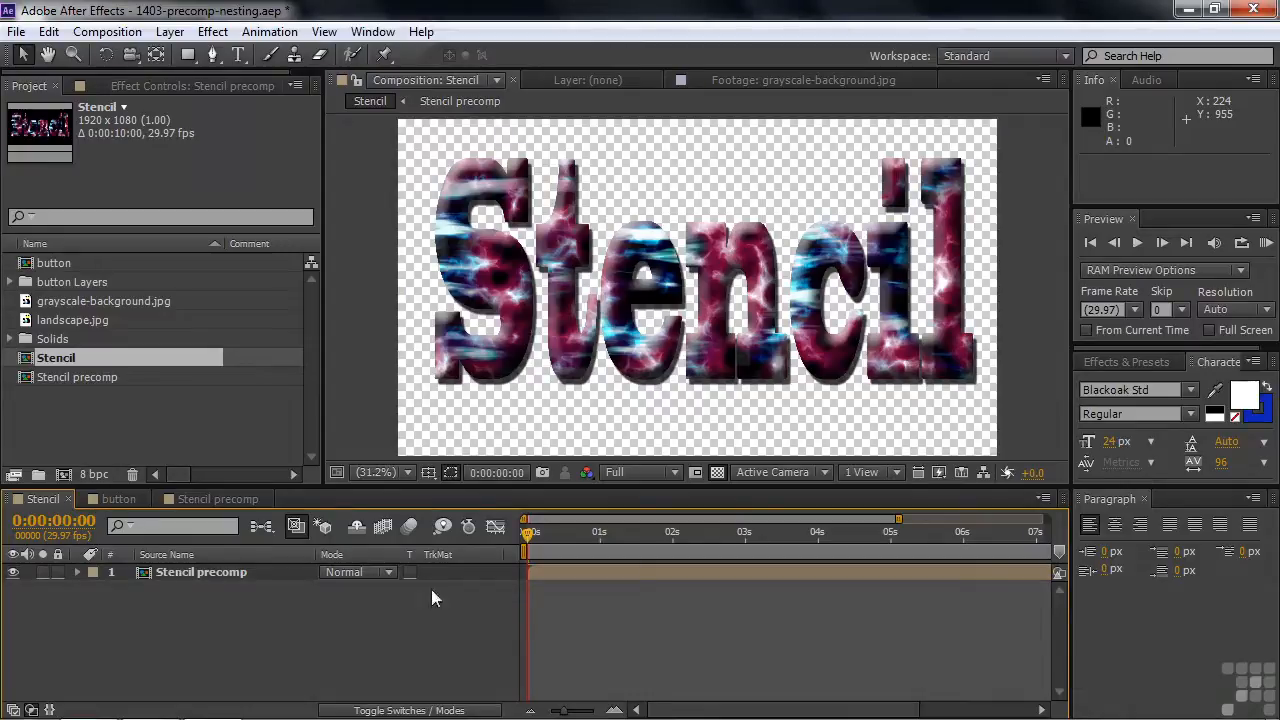
- Apply the Silk.ffx background preset from the browsed presets and place its solid beneath the Stencil precomp layer
{"action": "left_click", "coordinate": [1106, 366]}
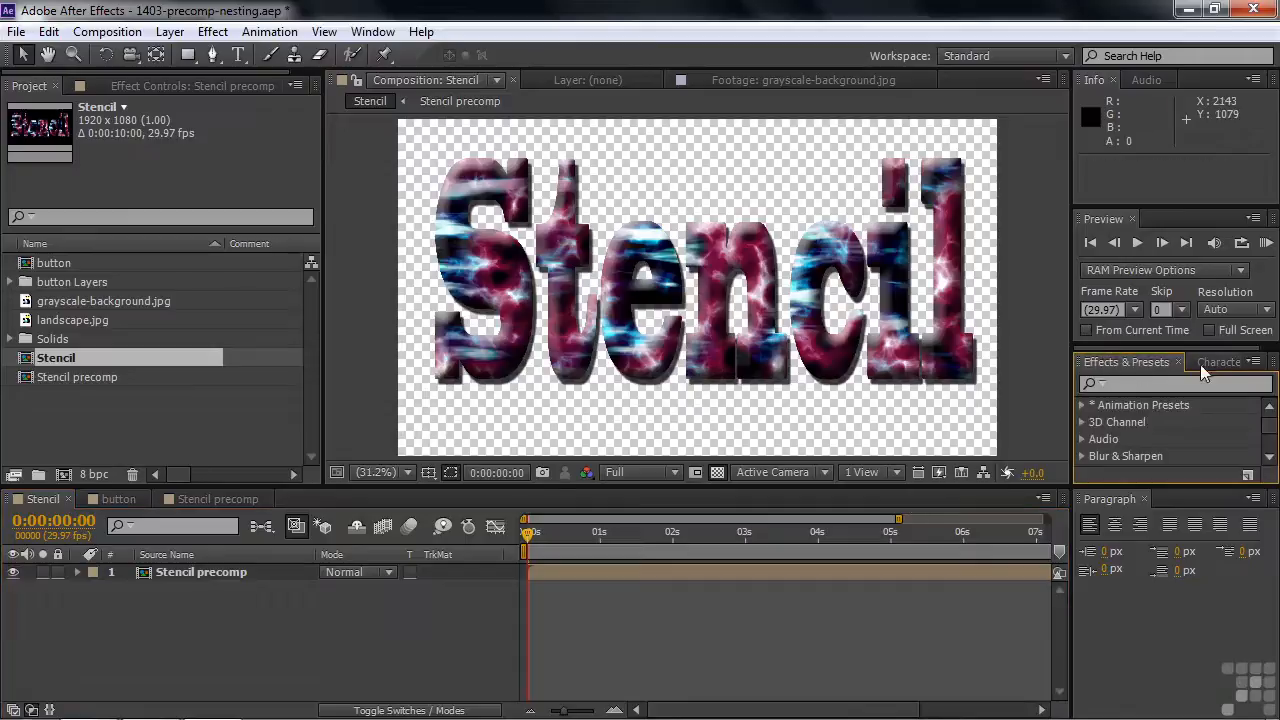
{"action": "left_click", "coordinate": [1254, 361]}
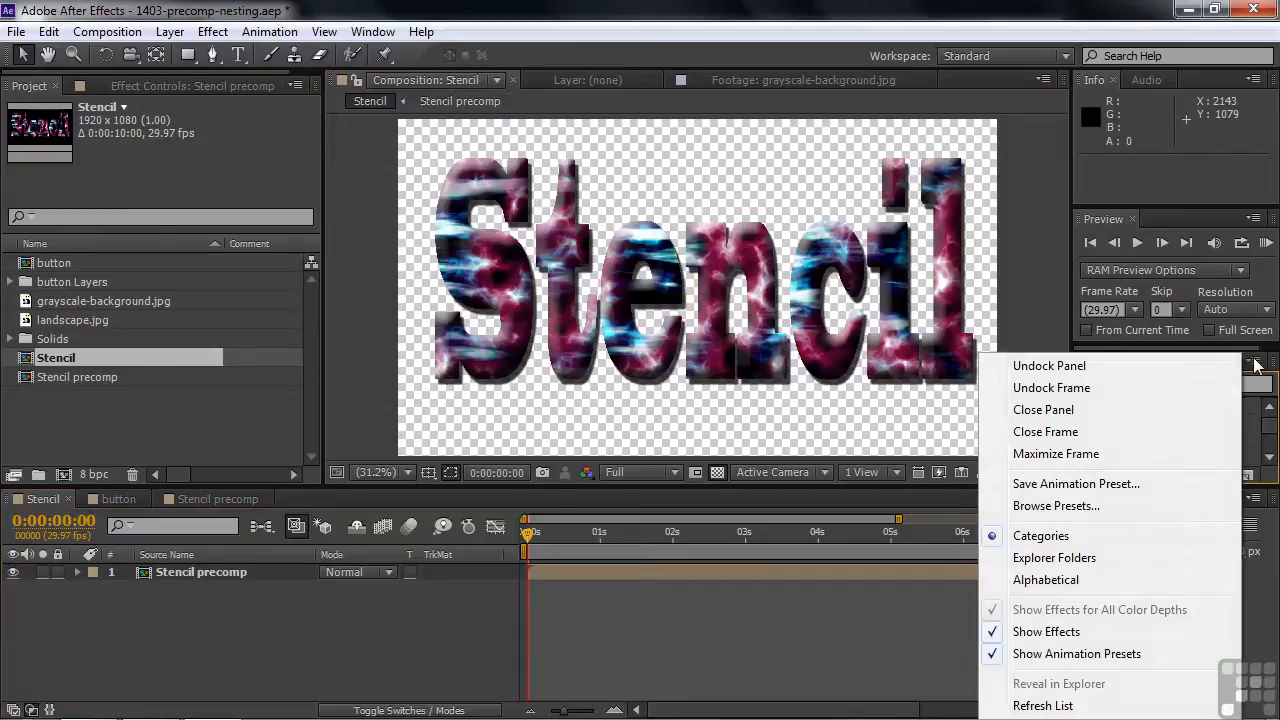
{"action": "left_click", "coordinate": [1090, 507]}
{"action": "double_click", "coordinate": [246, 166]}
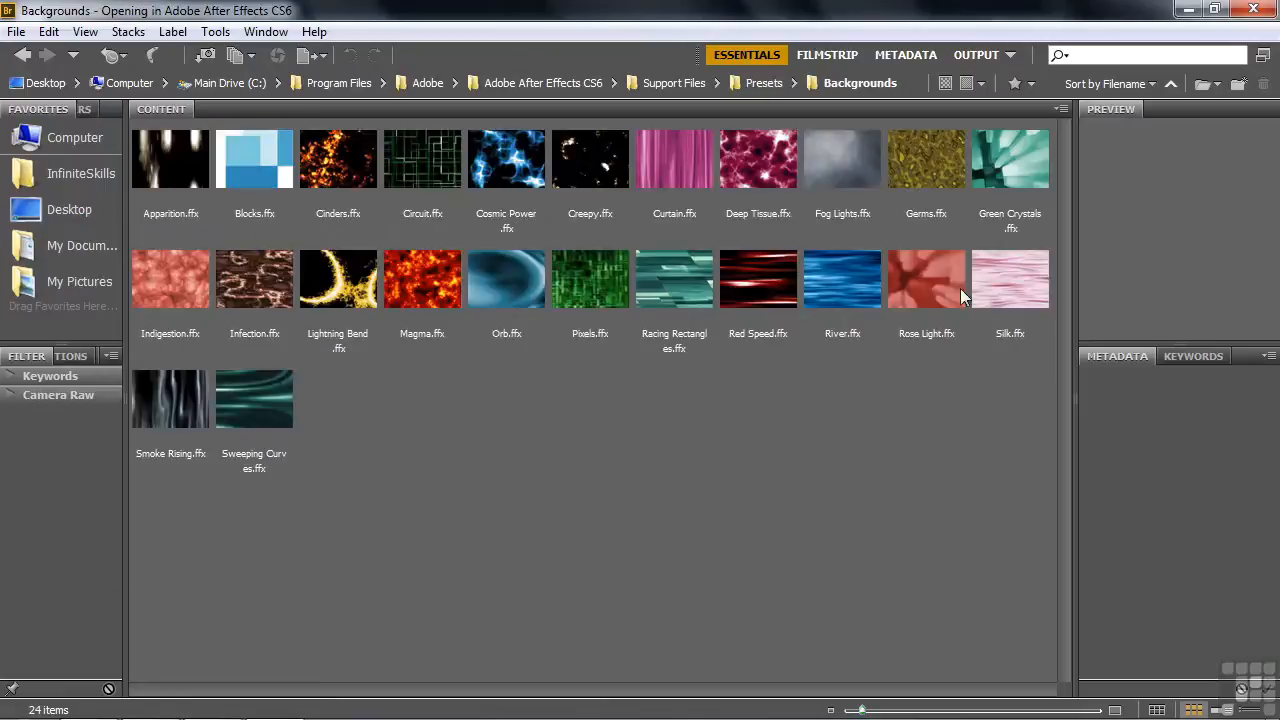
{"action": "left_click", "coordinate": [1002, 285]}
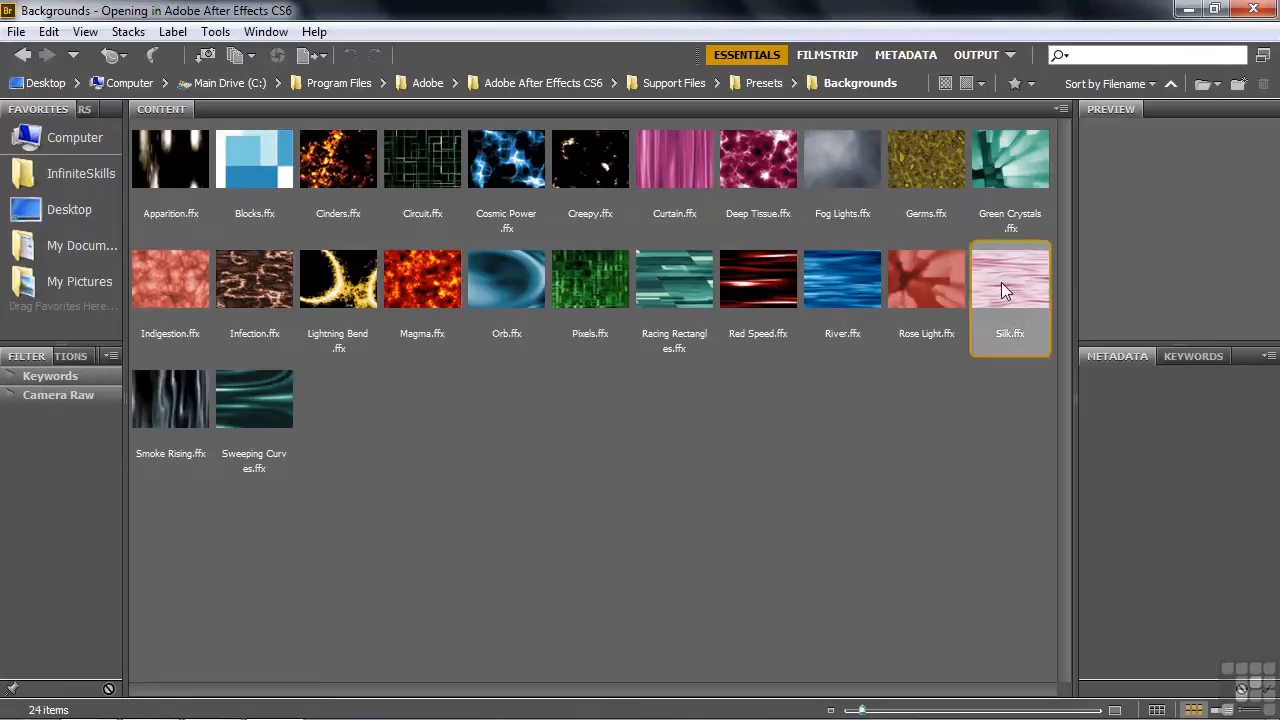
{"action": "double_click", "coordinate": [1001, 282]}
{"action": "left_click_drag", "start_coordinate": [152, 575], "coordinate": [148, 604]}
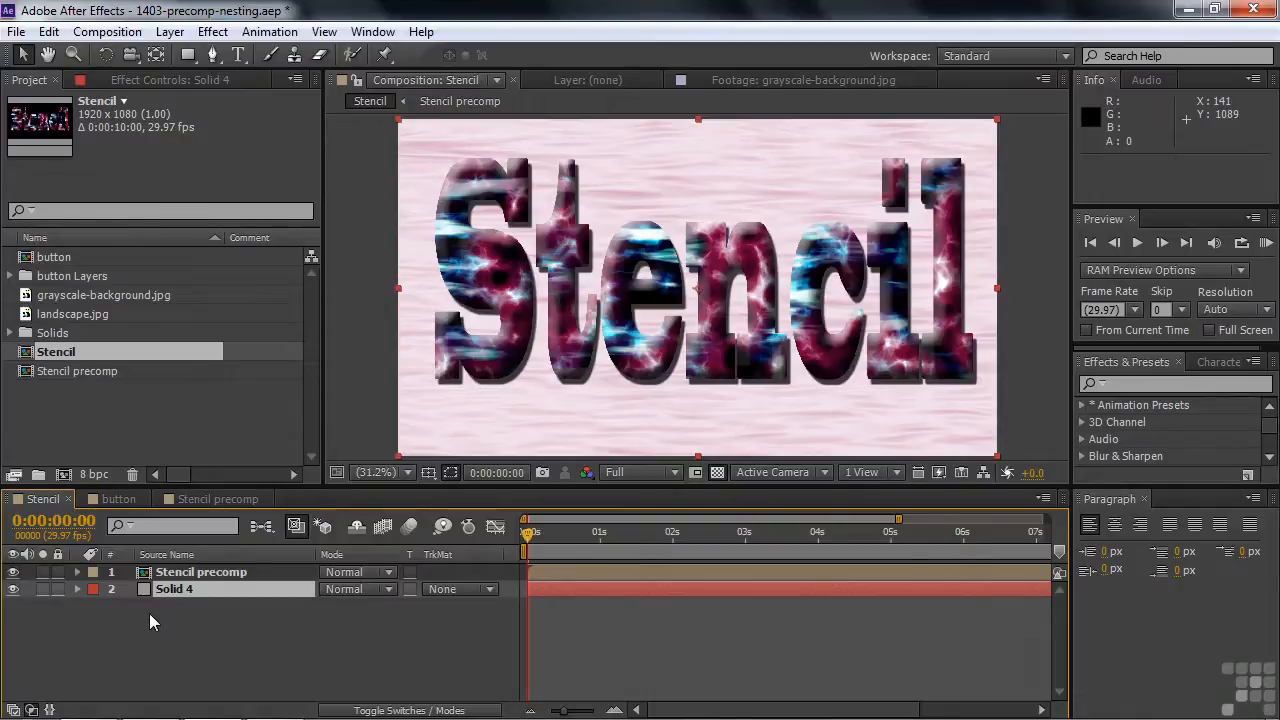
- Open the button composition and the landscape.jpg footage to inspect them
{"action": "left_click", "coordinate": [27, 258]}
{"action": "double_click", "coordinate": [27, 258]}
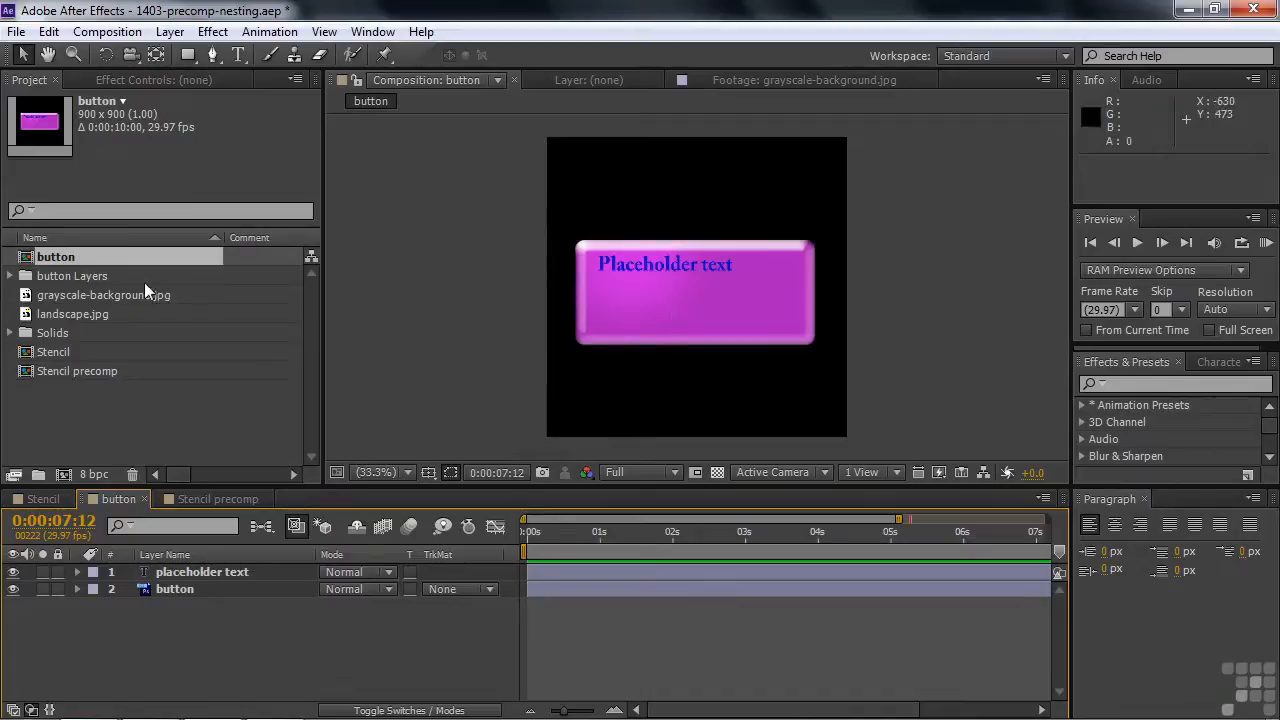
{"action": "left_click", "coordinate": [25, 316]}
{"action": "double_click", "coordinate": [25, 316]}
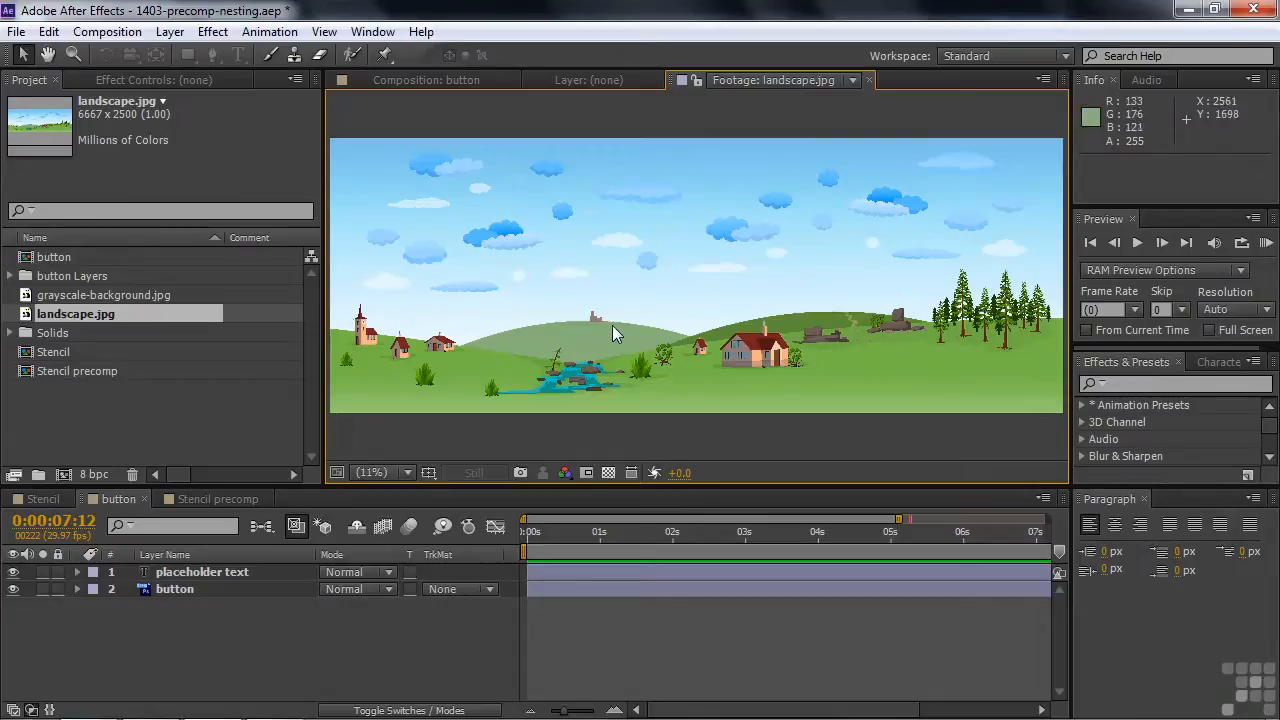
- Change the button composition's placeholder text to Locations
{"action": "double_click", "coordinate": [24, 258]}
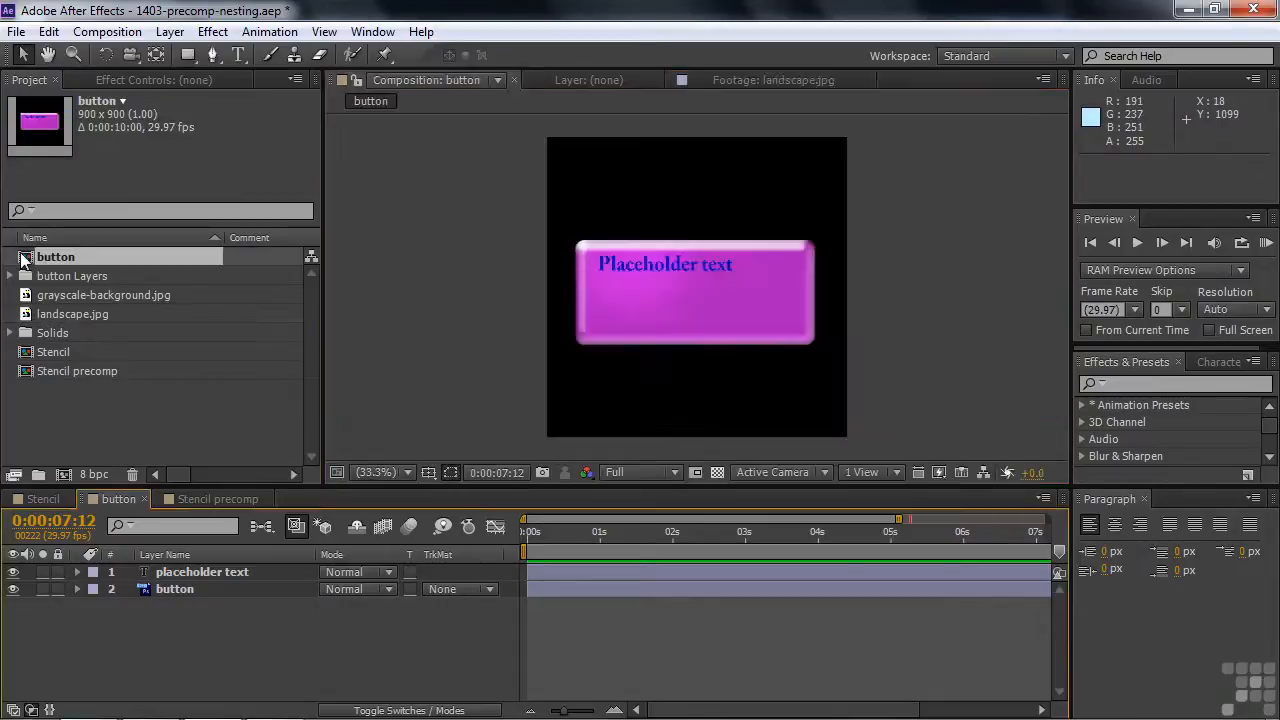
{"action": "double_click", "coordinate": [652, 263]}
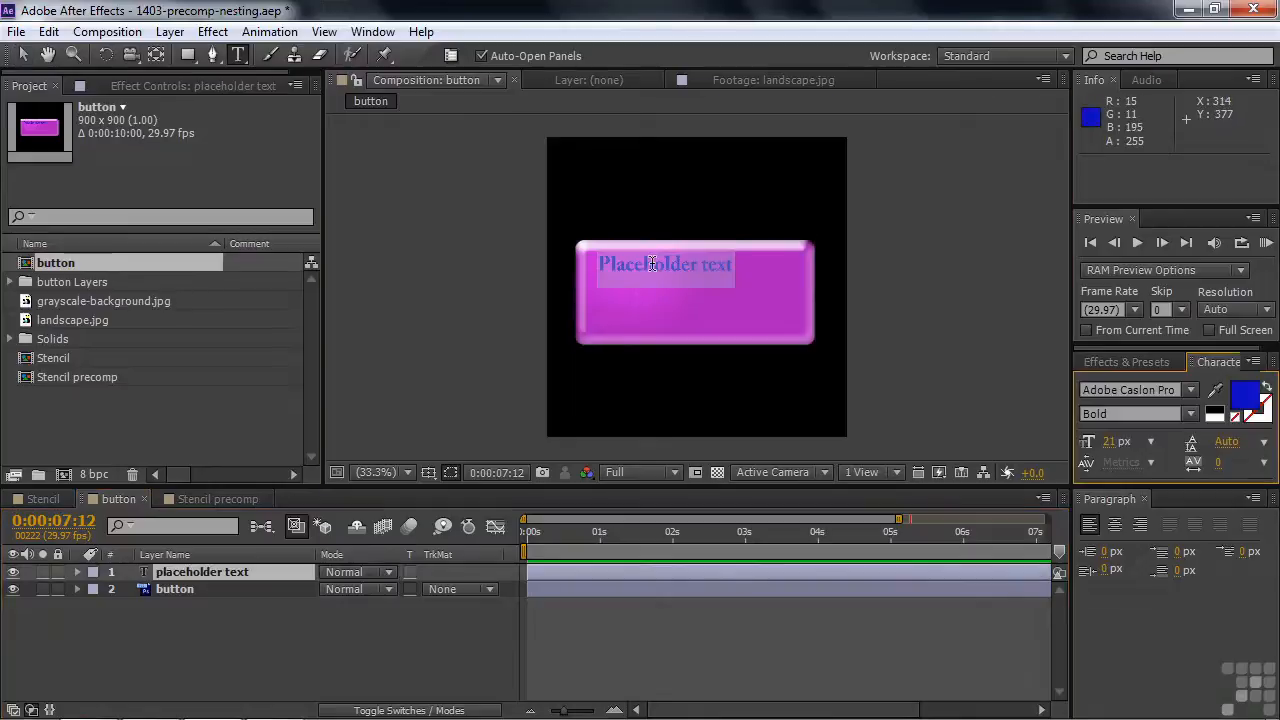
{"action": "type", "text": "Locations"}
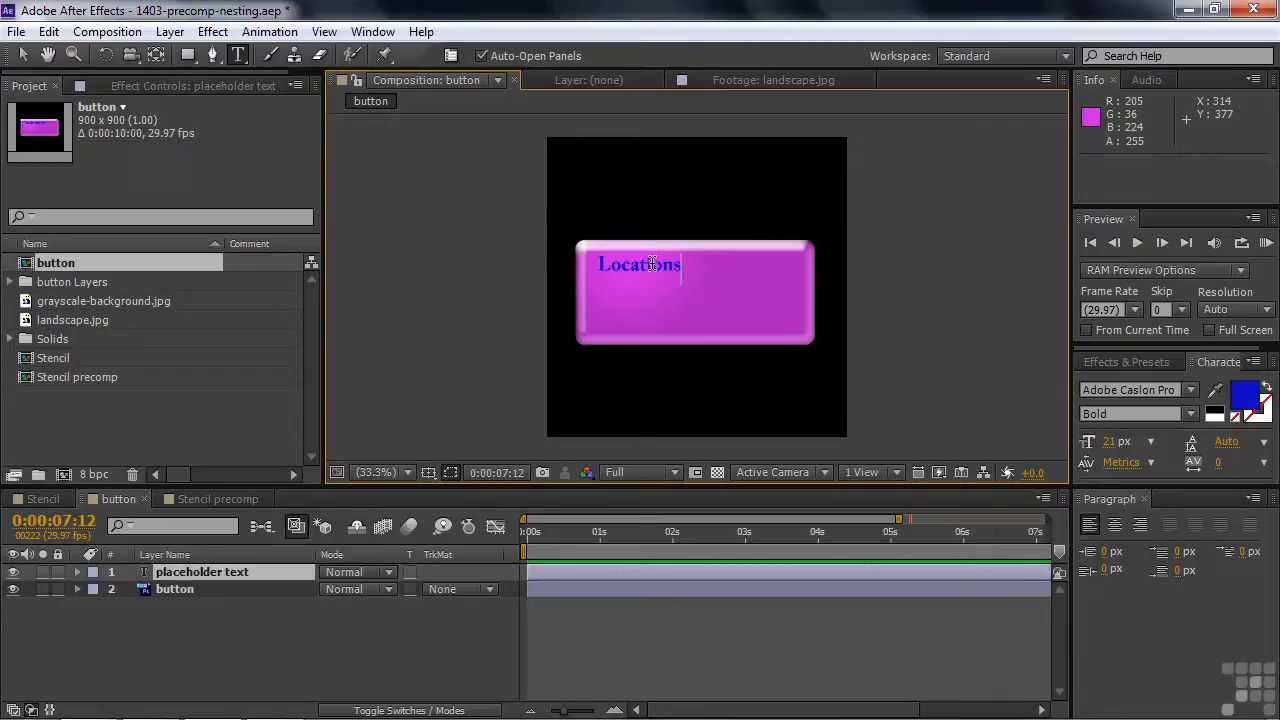
{"action": "left_click", "coordinate": [240, 660]}
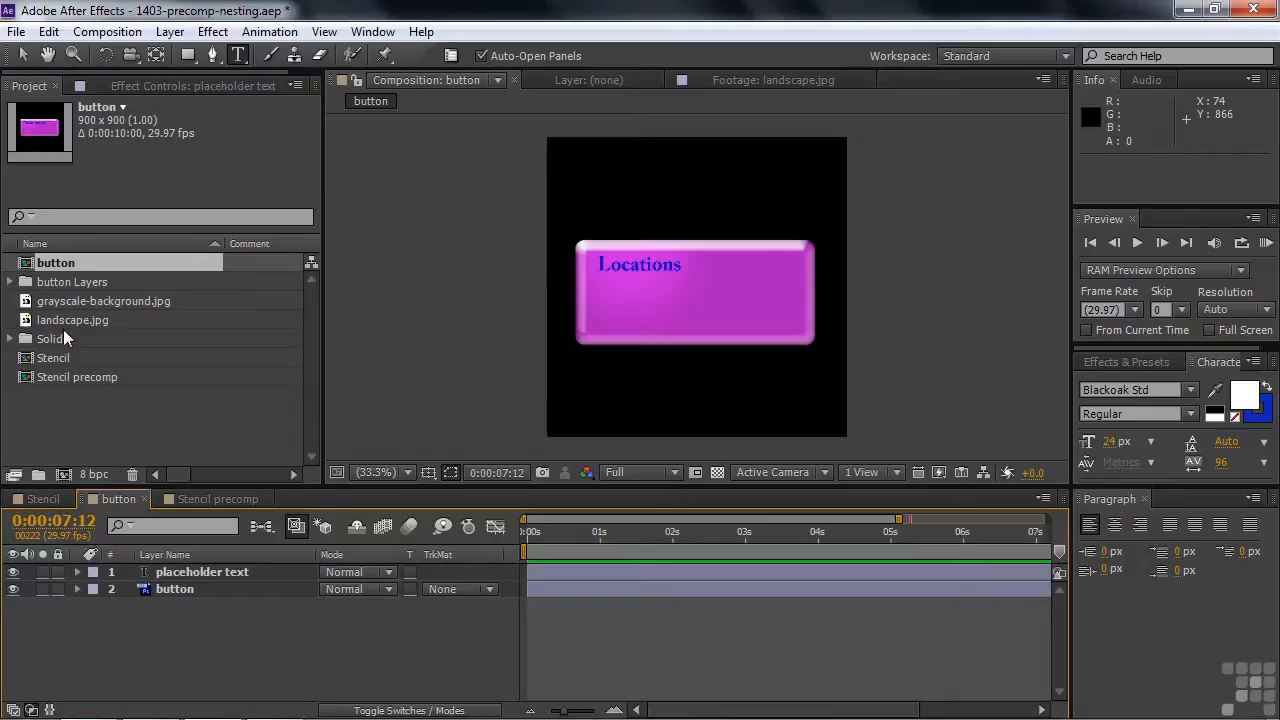
- Create a new composition from the button composition and rename it button-main1
{"action": "left_click_drag", "start_coordinate": [32, 263], "coordinate": [66, 476]}
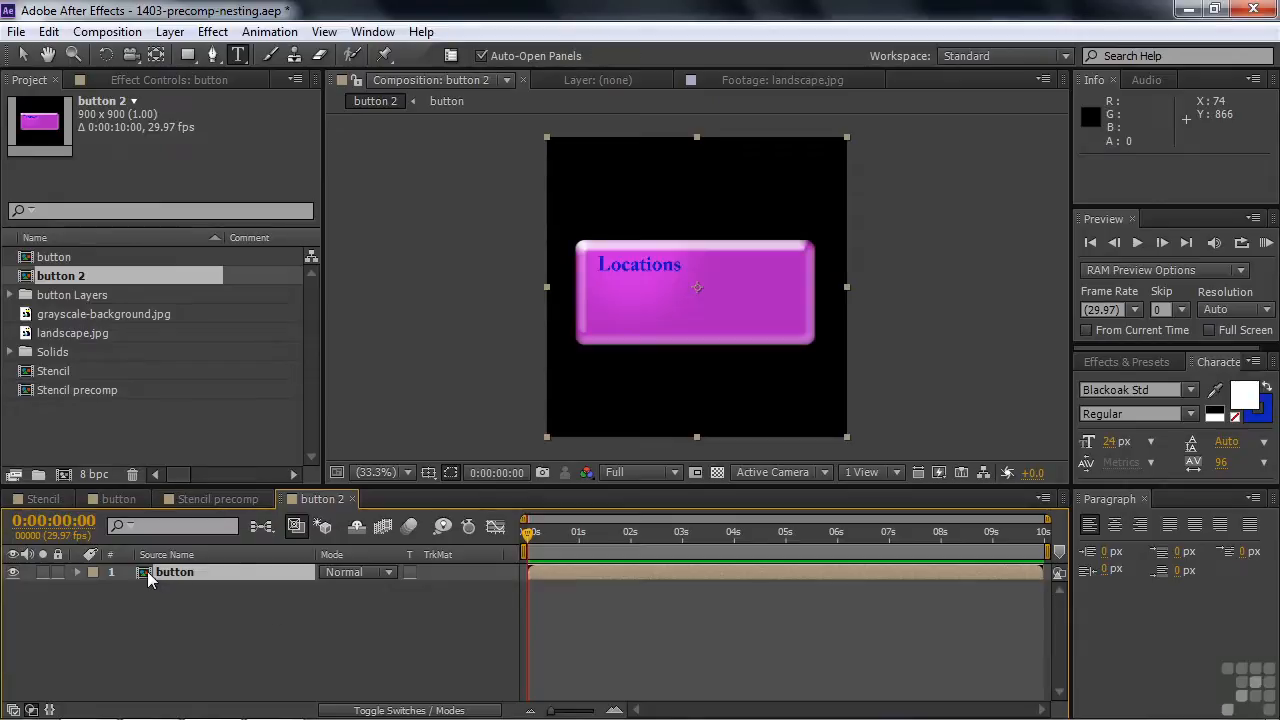
{"action": "key", "text": "Return"}
{"action": "left_click", "coordinate": [84, 278]}
{"action": "key", "text": "Return"}
{"action": "left_click", "coordinate": [85, 279]}
{"action": "key", "text": "BackSpace"}
{"action": "key", "text": "BackSpace"}
{"action": "type", "text": "-main1"}
{"action": "key", "text": "Return"}
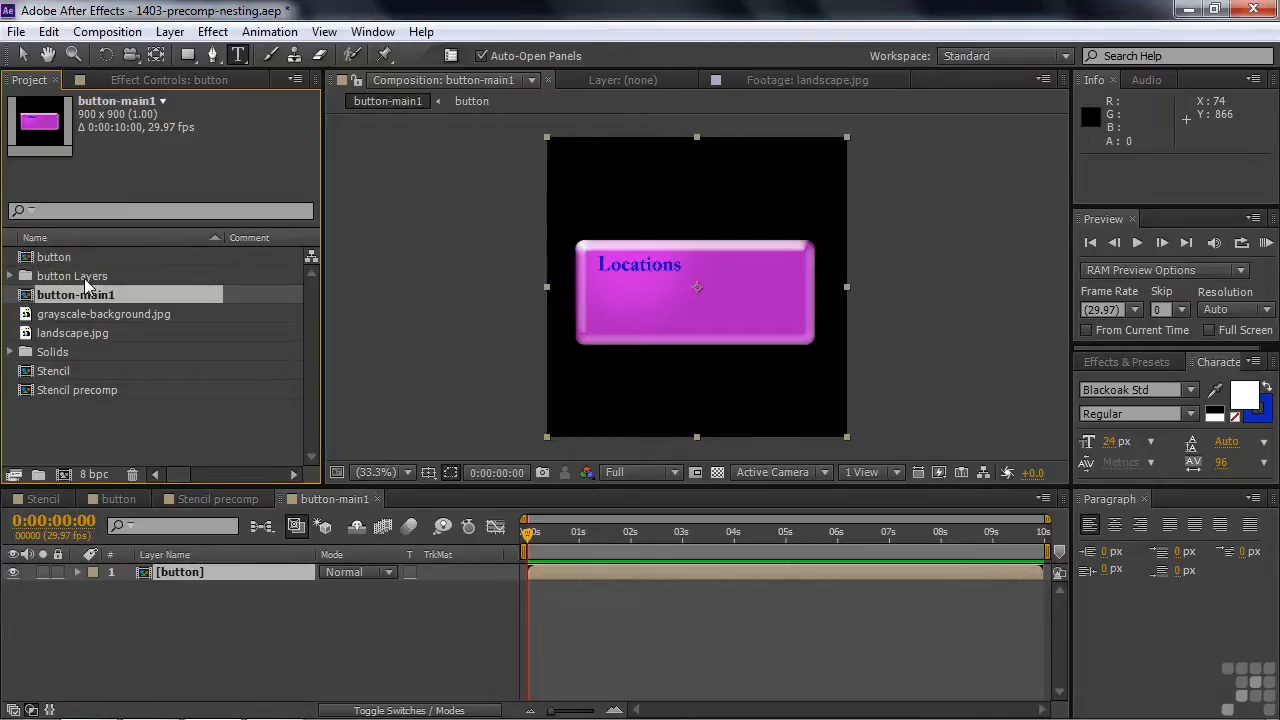
- Add a House text layer on the button in button-main1
{"action": "left_click", "coordinate": [199, 552]}
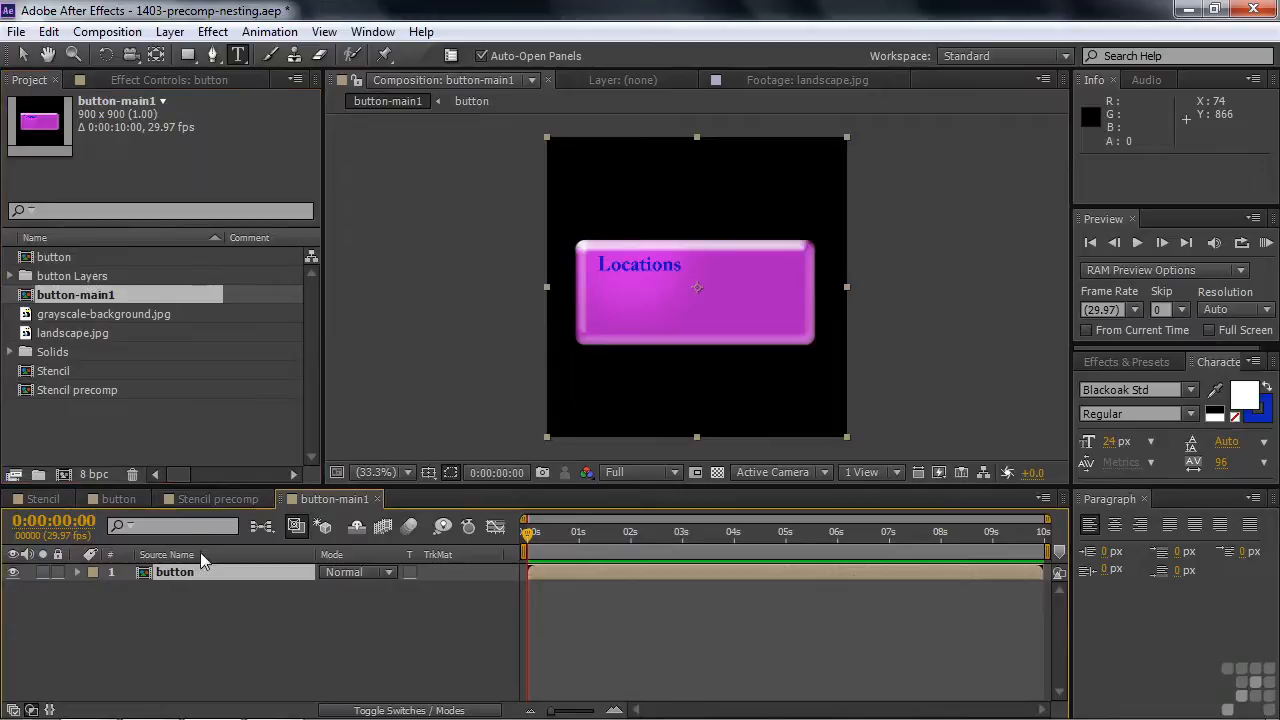
{"action": "left_click", "coordinate": [610, 313]}
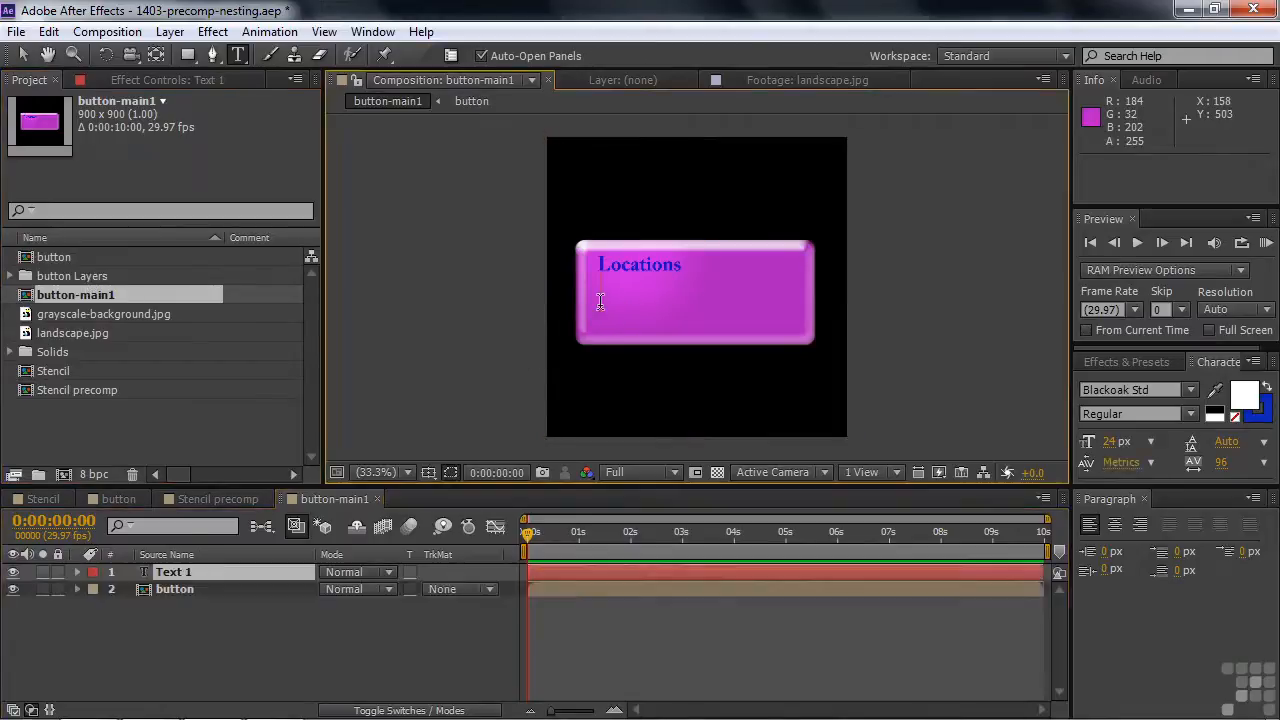
{"action": "type", "text": "House"}
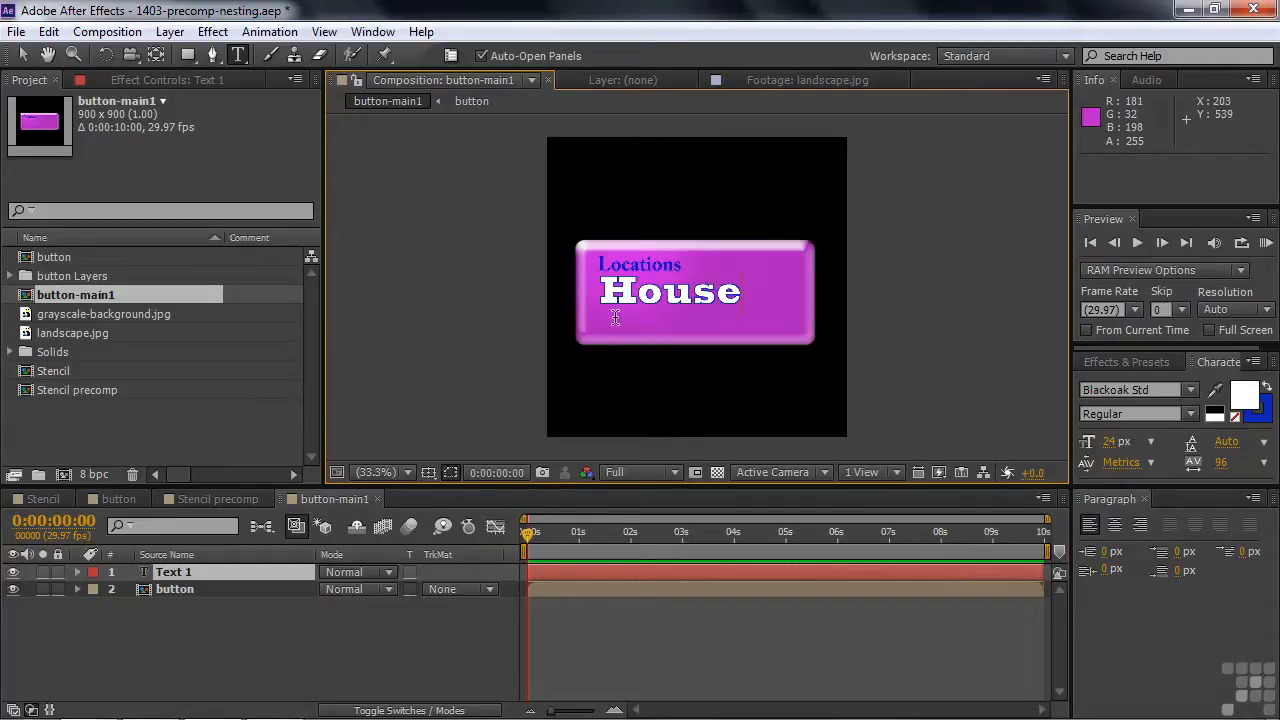
{"action": "key", "text": "KP_Enter"}
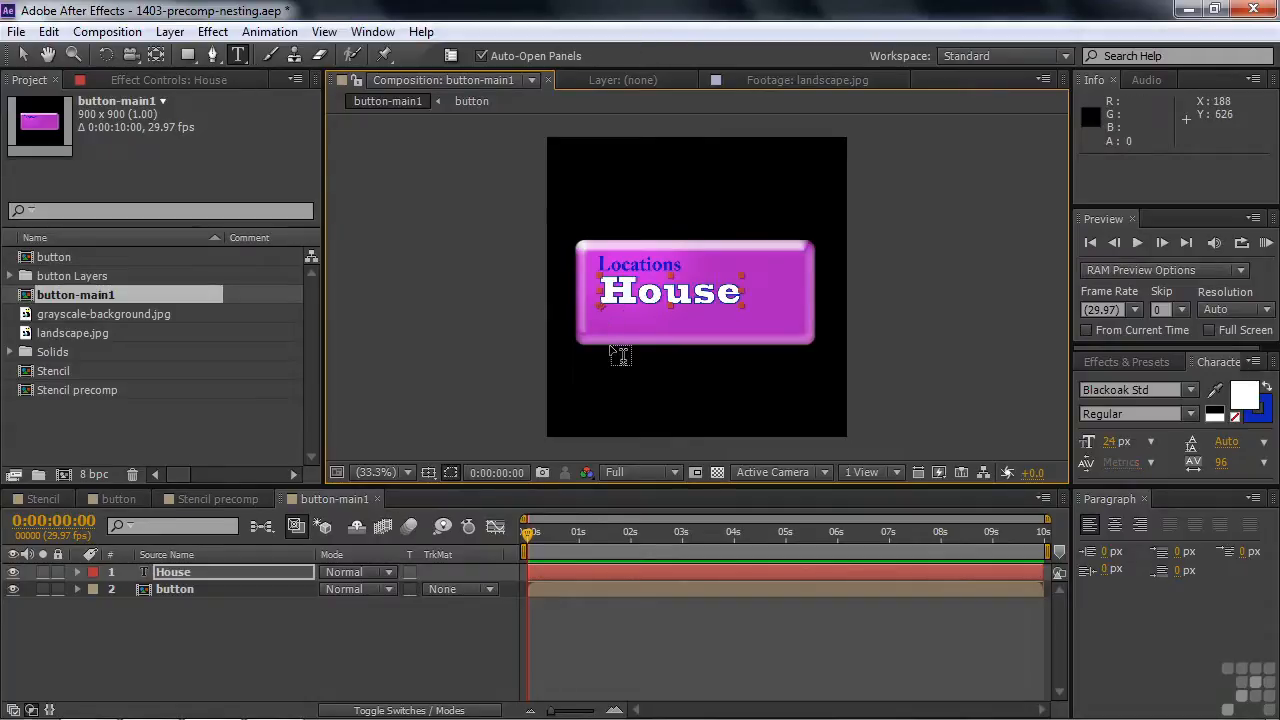
- Move the House text lower to centre it on the button
{"action": "key", "text": "v"}
{"action": "left_click_drag", "start_coordinate": [641, 296], "coordinate": [659, 311]}
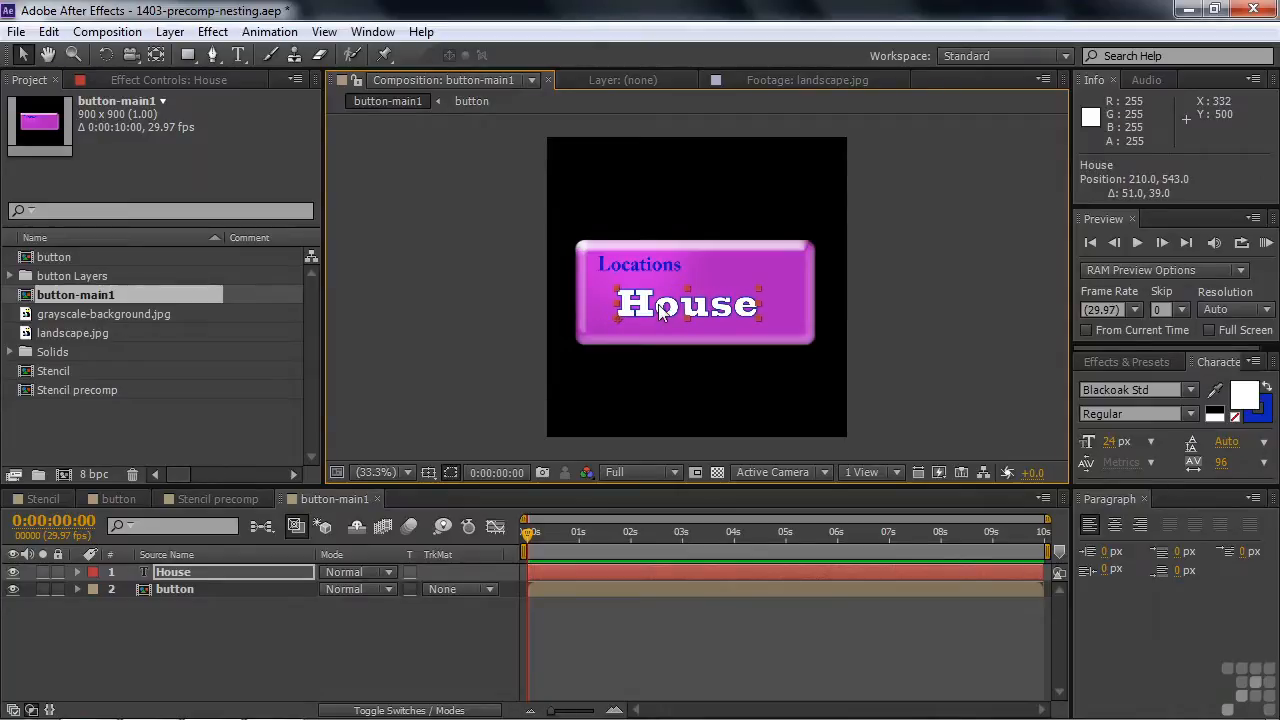
{"action": "left_click", "coordinate": [261, 620]}
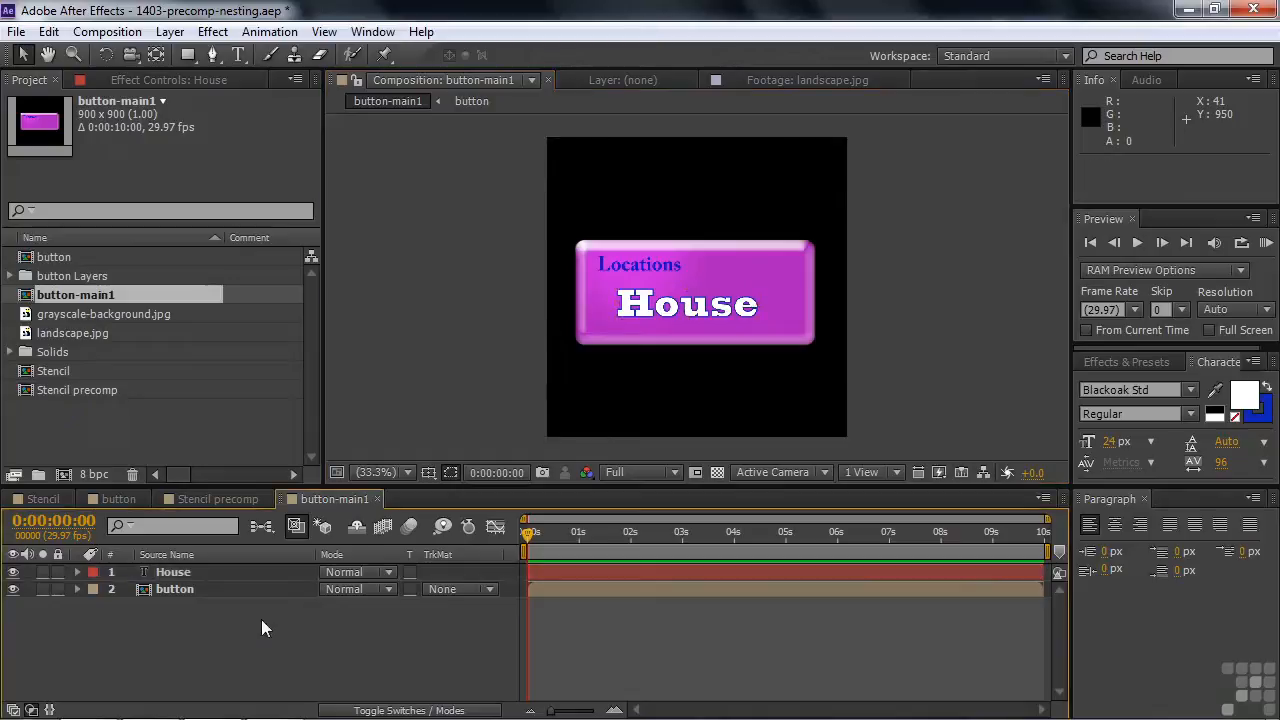
- Duplicate the button-main1 composition twice
{"action": "left_click", "coordinate": [24, 297]}
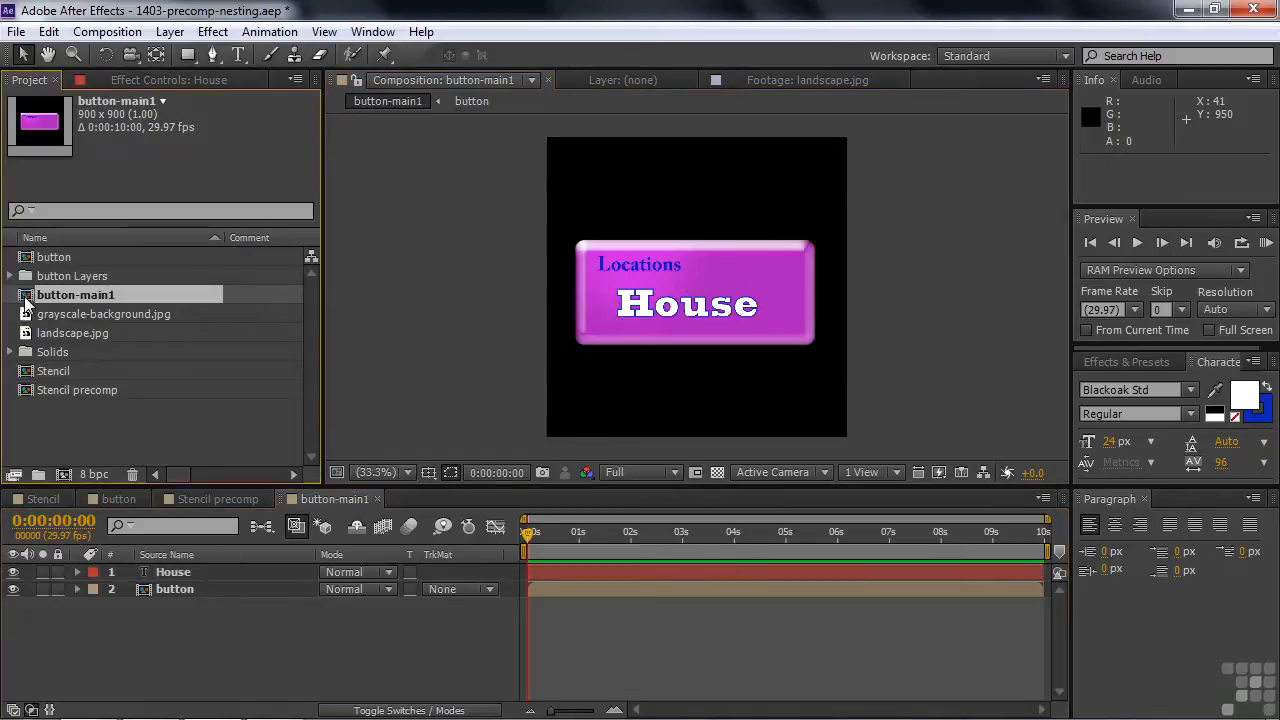
{"action": "key", "text": "ctrl+d"}
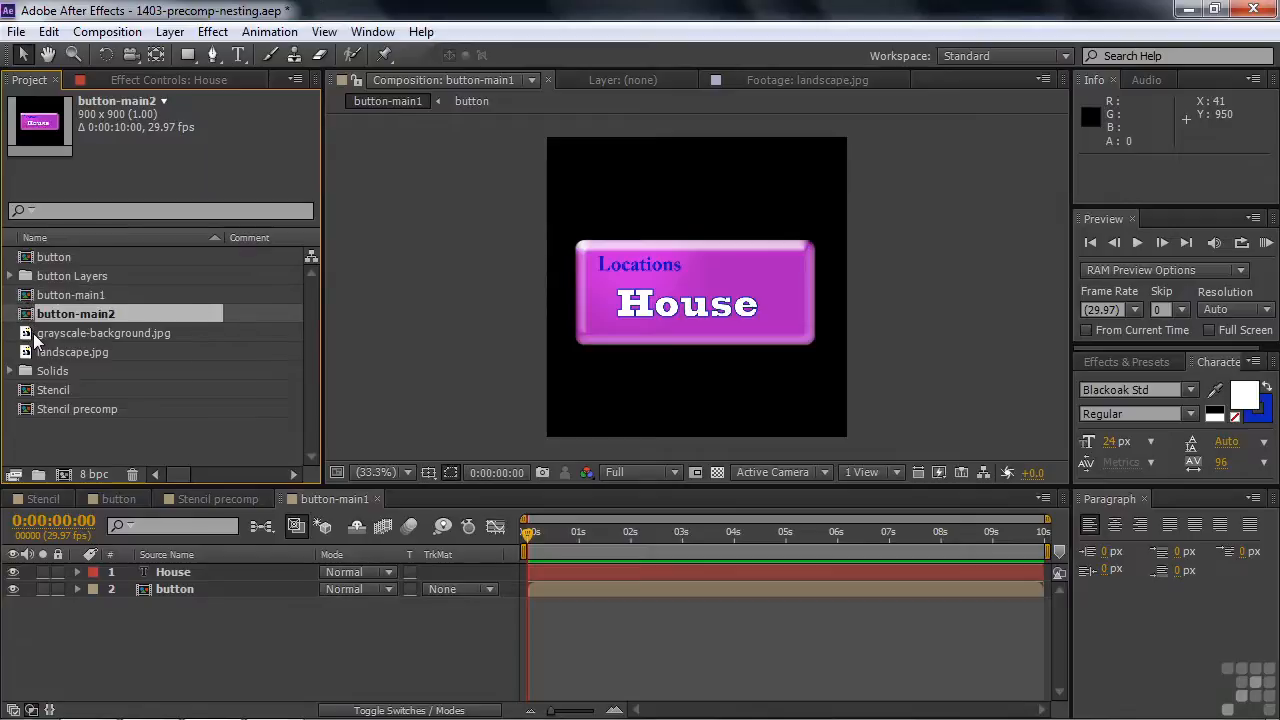
{"action": "key", "text": "ctrl+d"}
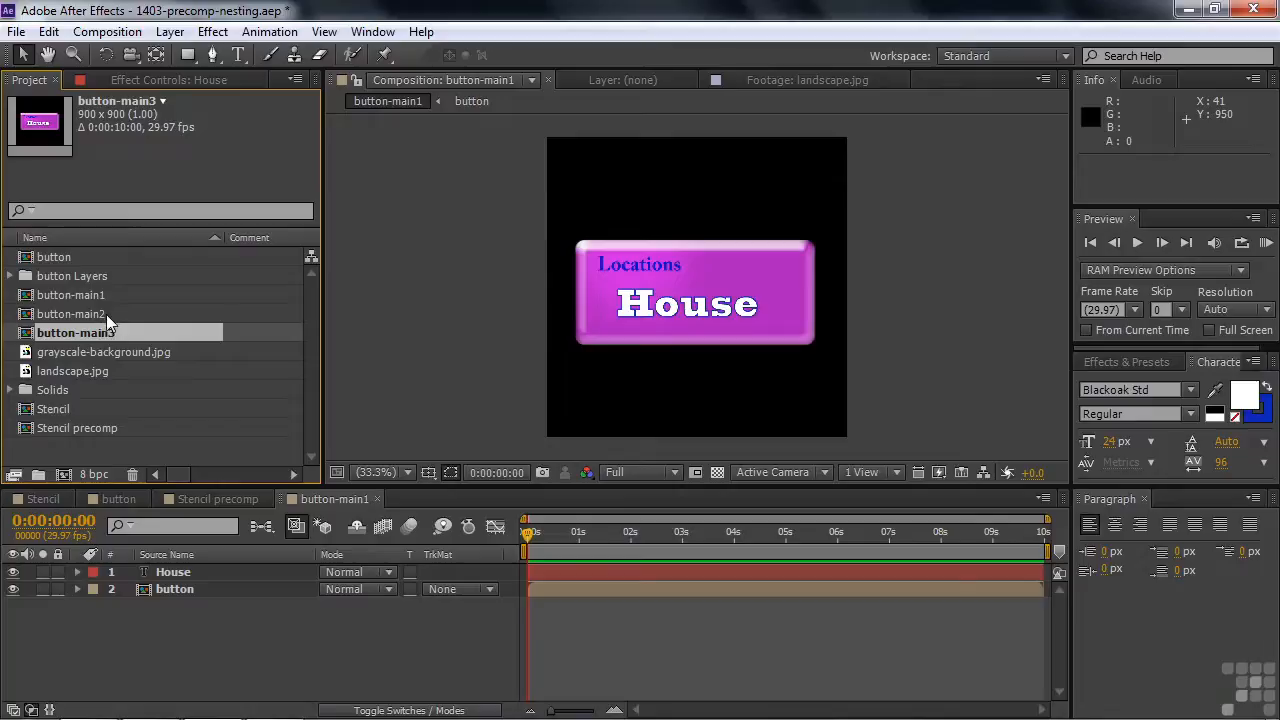
- Change the label text in button-main2 to Forest
{"action": "double_click", "coordinate": [42, 314]}
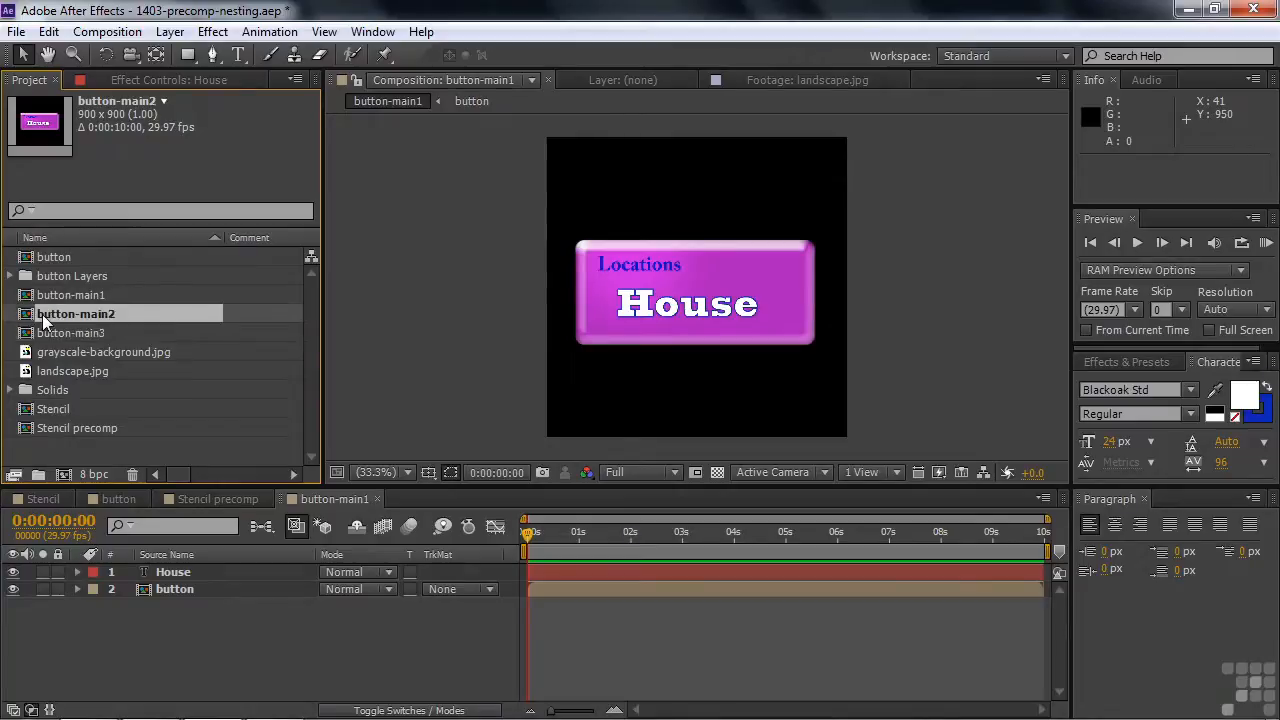
{"action": "double_click", "coordinate": [666, 308]}
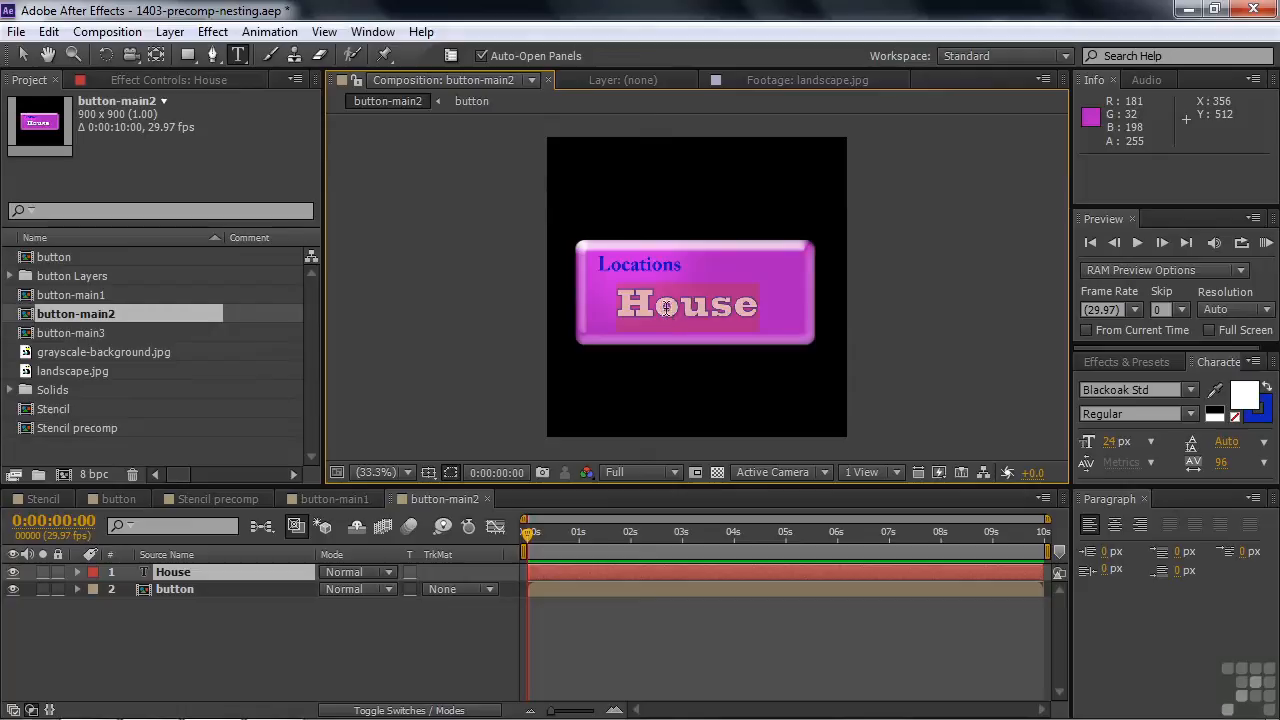
{"action": "type", "text": "Forest"}
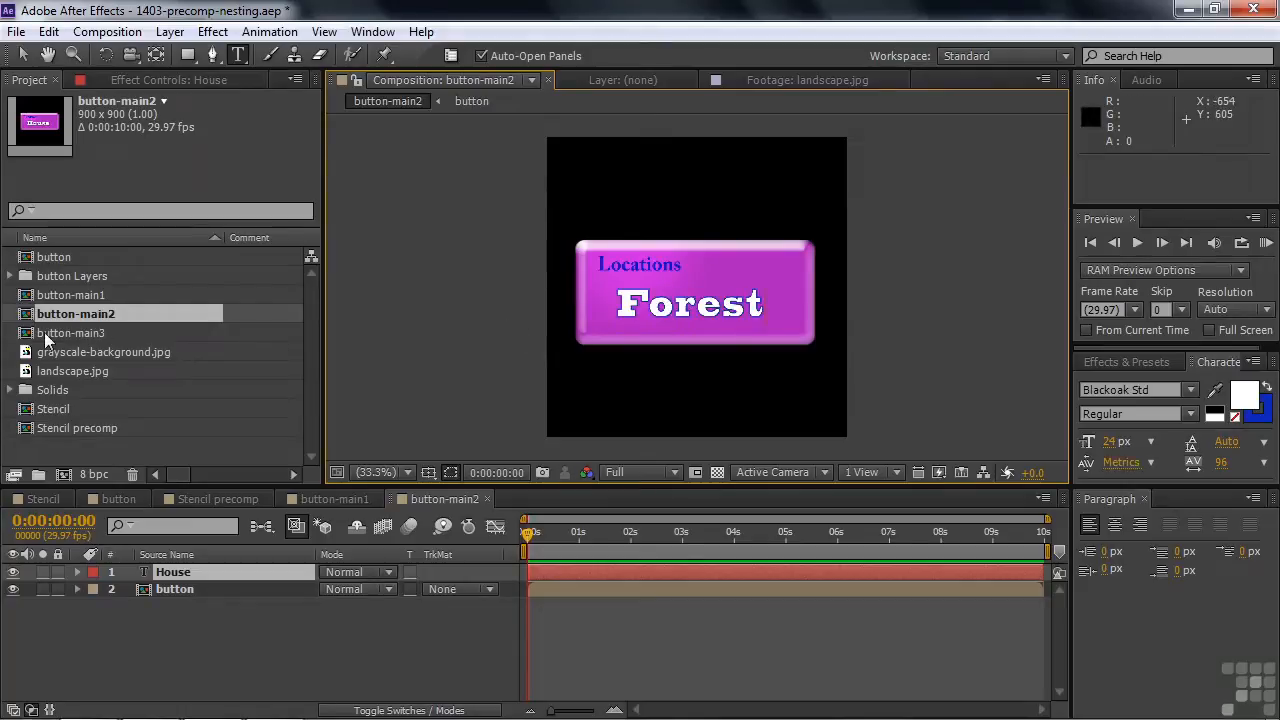
- Change the label text in button-main3 to Stream
{"action": "double_click", "coordinate": [44, 332]}
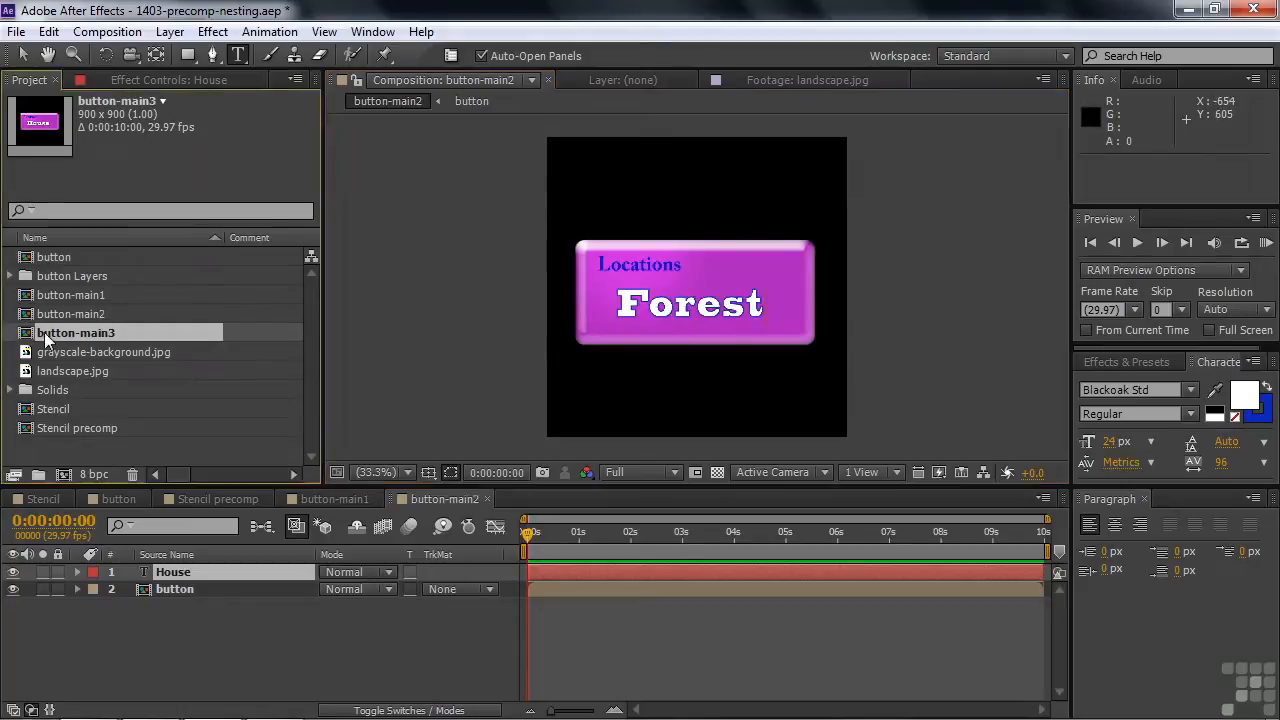
{"action": "double_click", "coordinate": [645, 301]}
{"action": "type", "text": "Stream"}
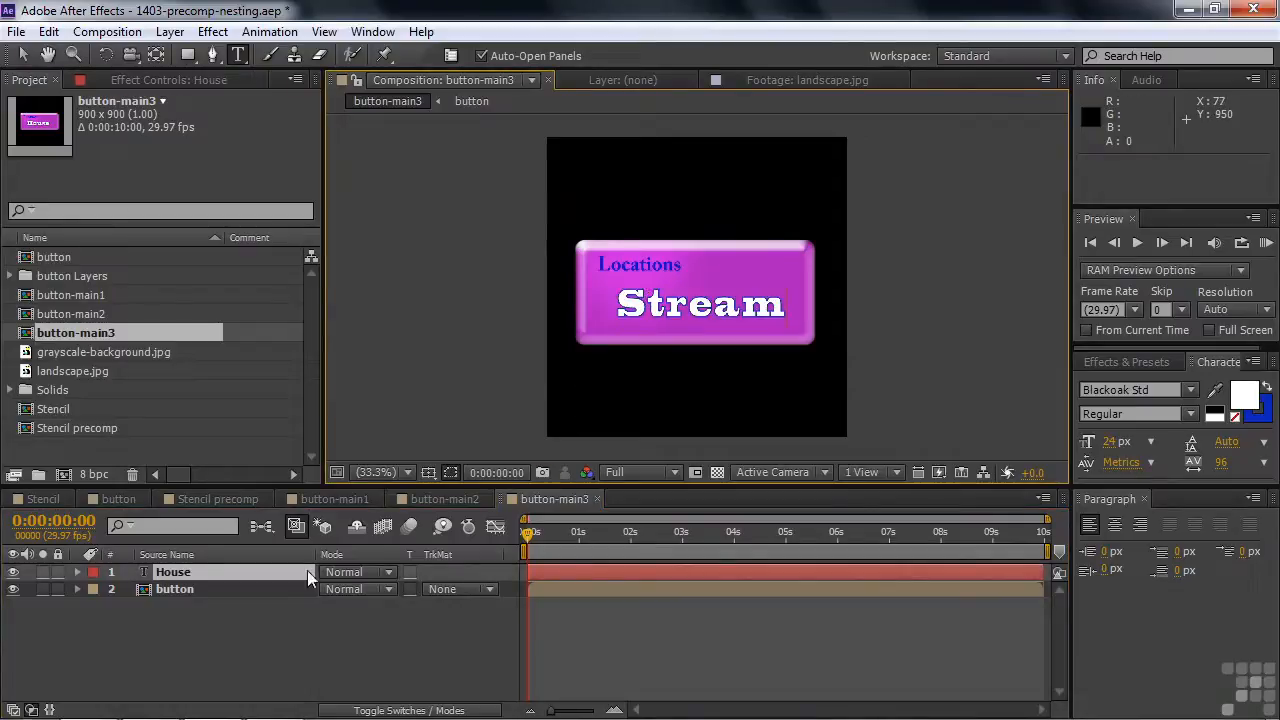
{"action": "left_click", "coordinate": [169, 647]}
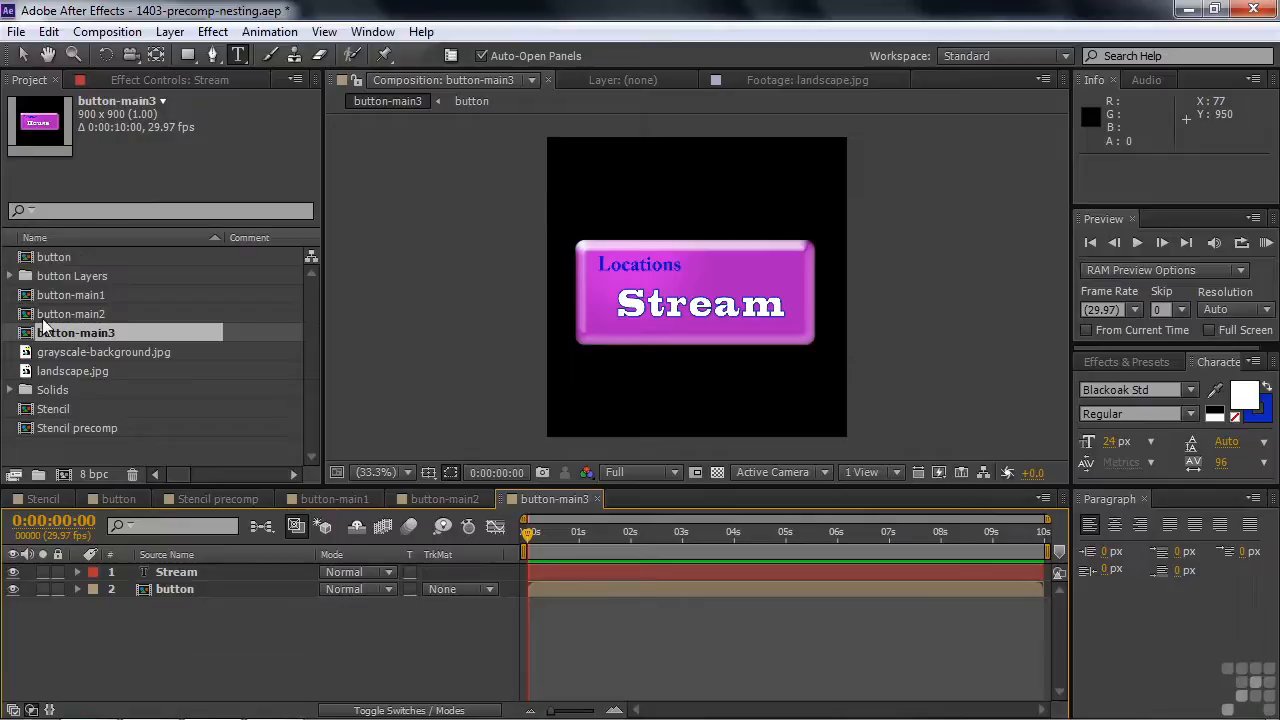
- Create a new composition from the landscape.jpg footage
{"action": "double_click", "coordinate": [40, 258]}
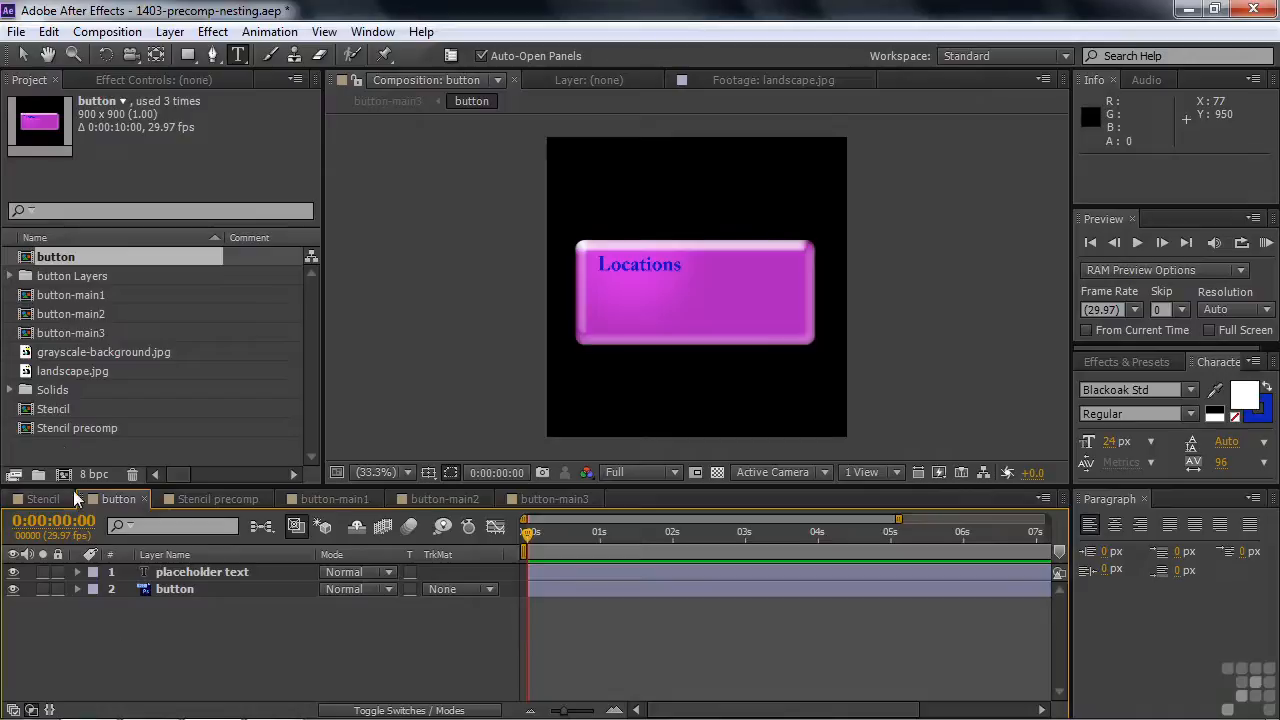
{"action": "left_click", "coordinate": [27, 377]}
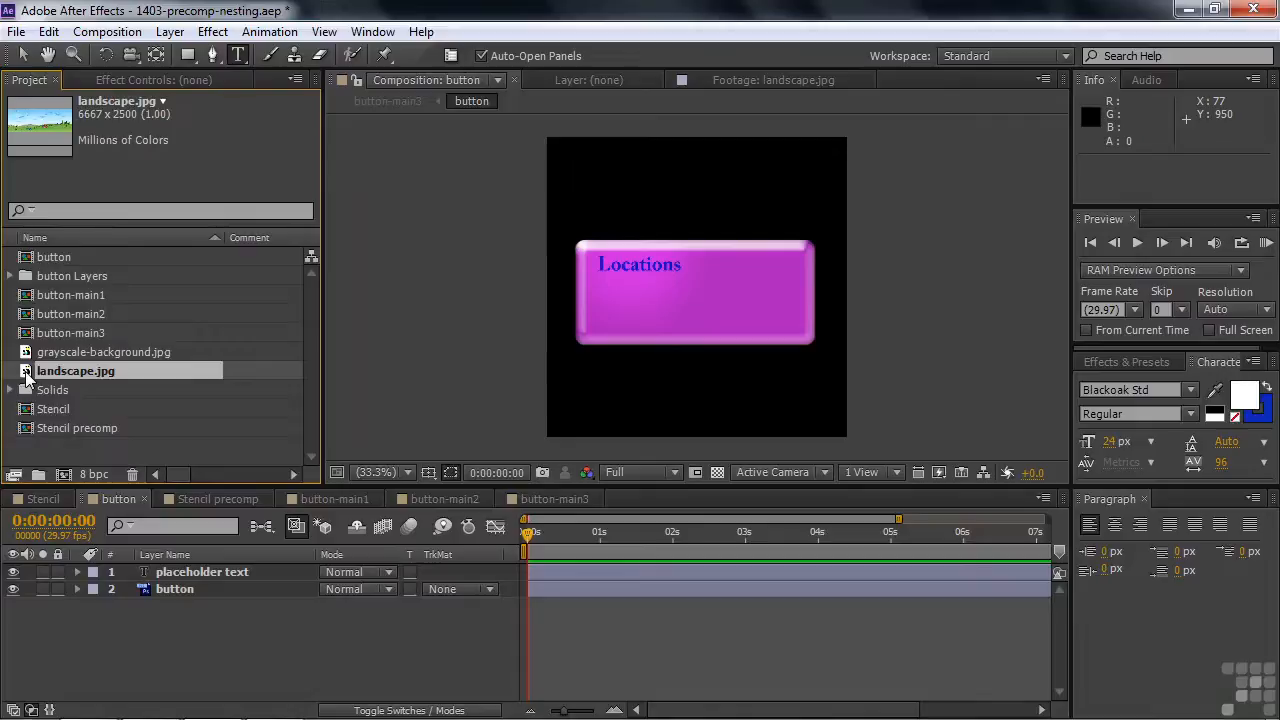
{"action": "left_click_drag", "start_coordinate": [27, 375], "coordinate": [60, 475]}
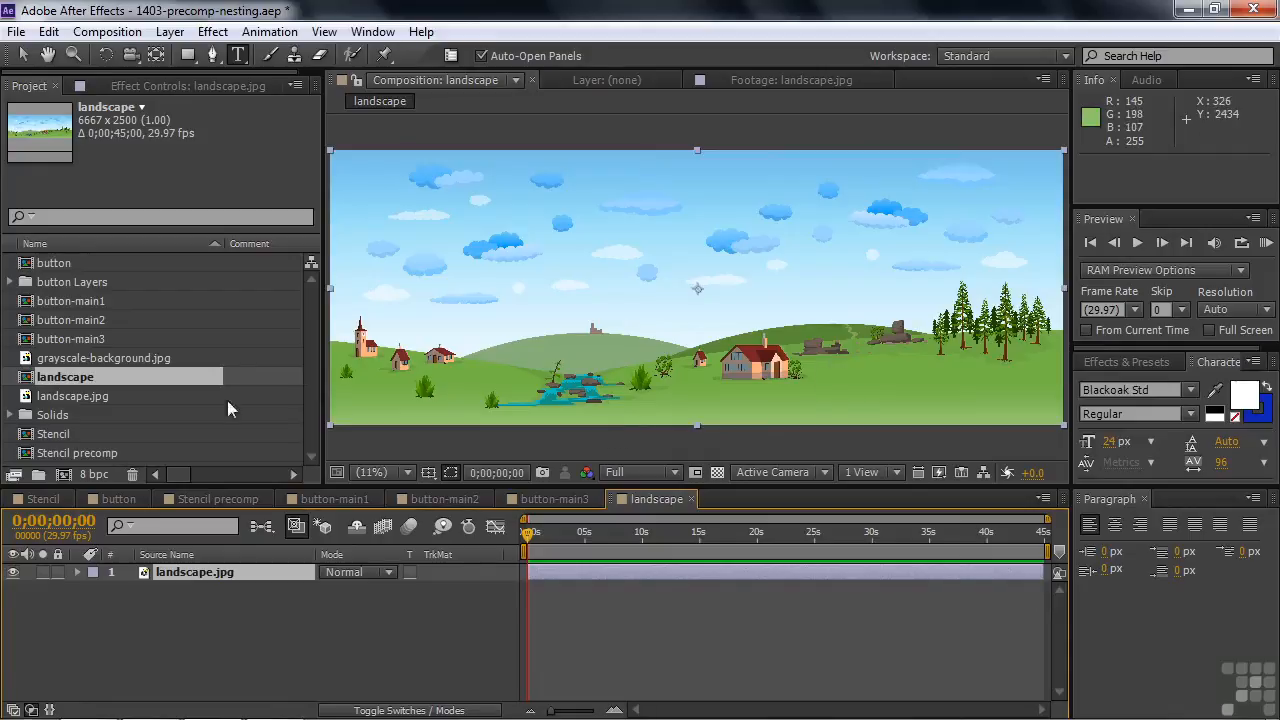
- Add button-main1 to the landscape composition, placing it beside the house
{"action": "left_click", "coordinate": [27, 304]}
{"action": "left_click_drag", "start_coordinate": [28, 310], "coordinate": [708, 396]}
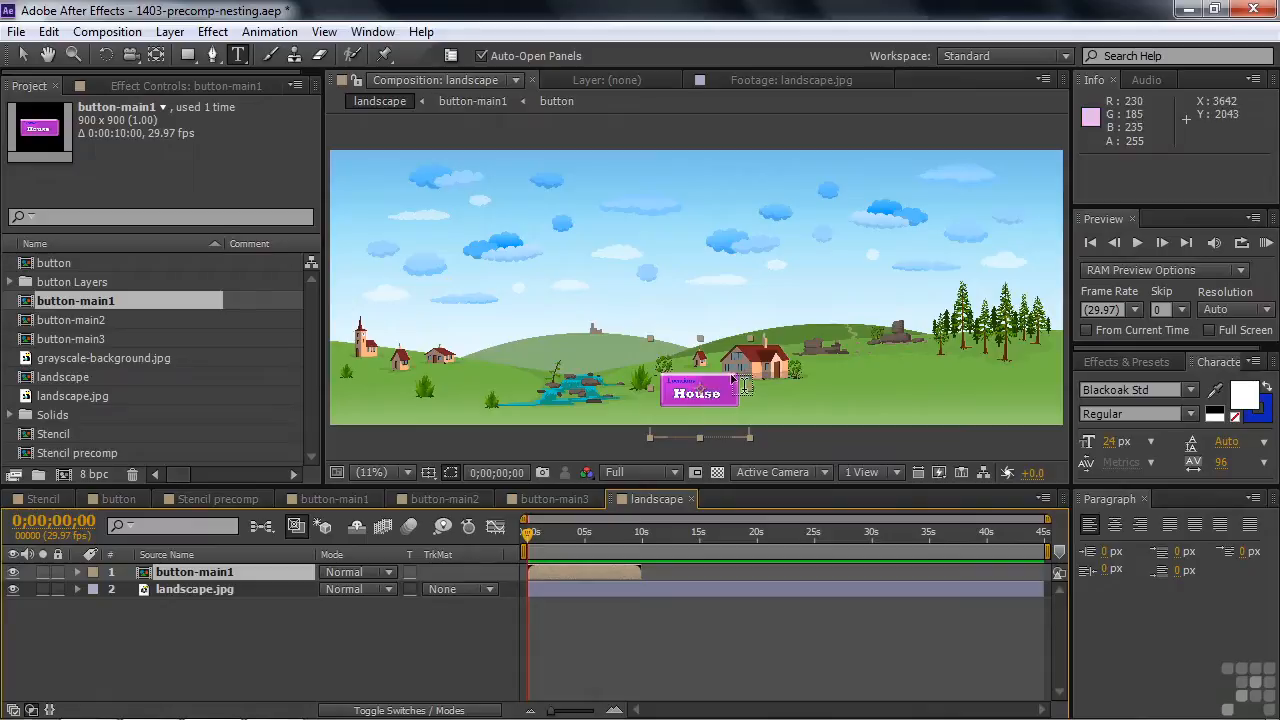
- Move button-main1 up so it sits above the house in the landscape composition
{"action": "key", "text": "v"}
{"action": "left_click_drag", "start_coordinate": [729, 391], "coordinate": [781, 307]}
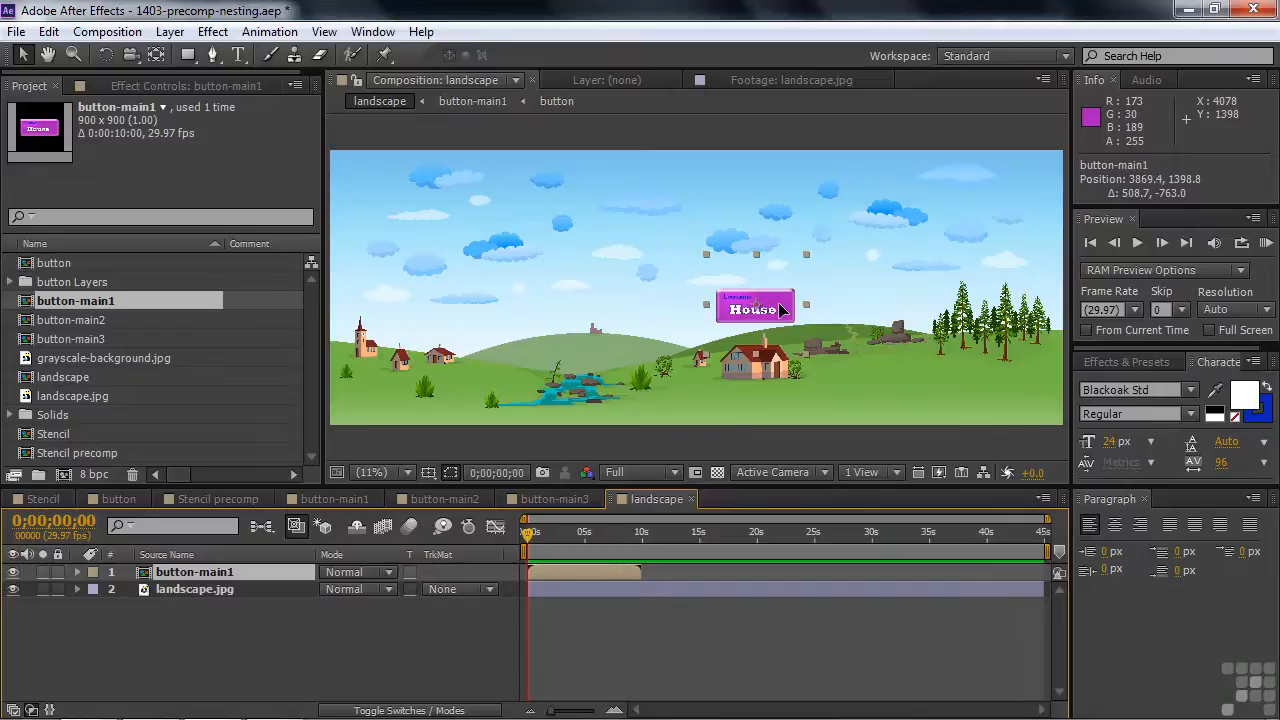
- Add button-main2 beside the forest and button-main3 beside the stream in the landscape composition
{"action": "left_click_drag", "start_coordinate": [27, 325], "coordinate": [1014, 381]}
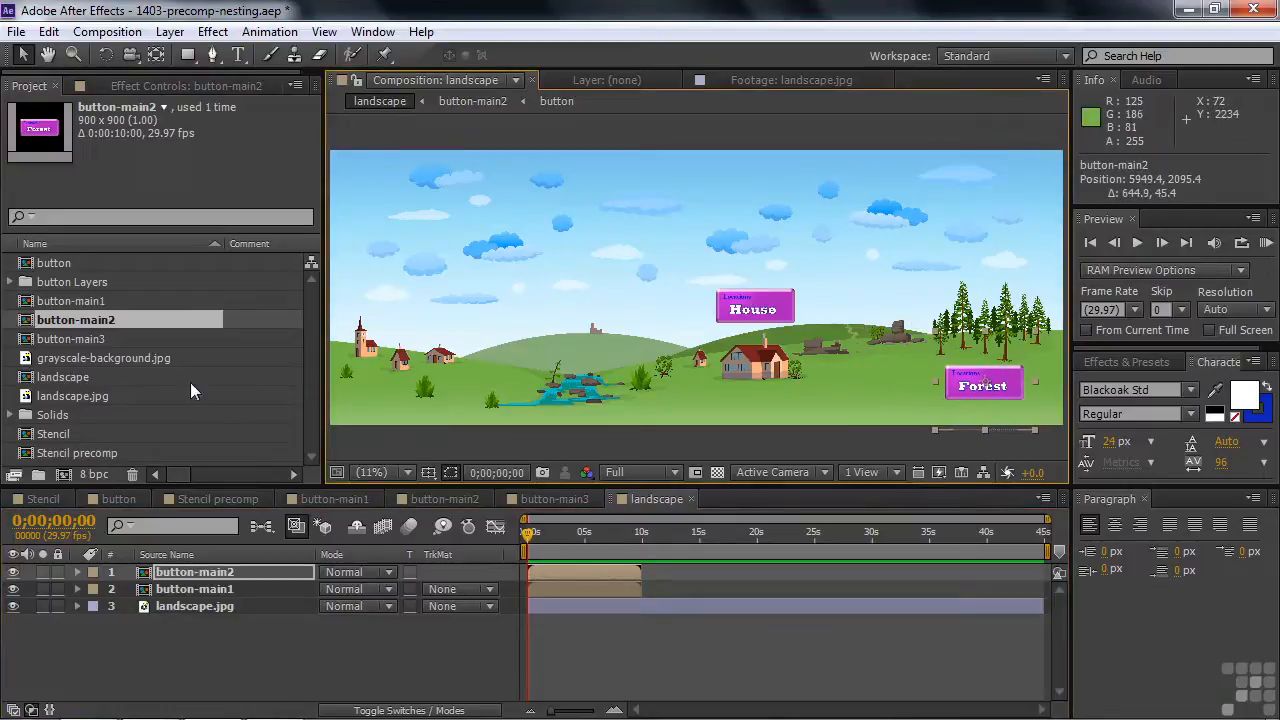
{"action": "left_click_drag", "start_coordinate": [42, 345], "coordinate": [584, 339]}
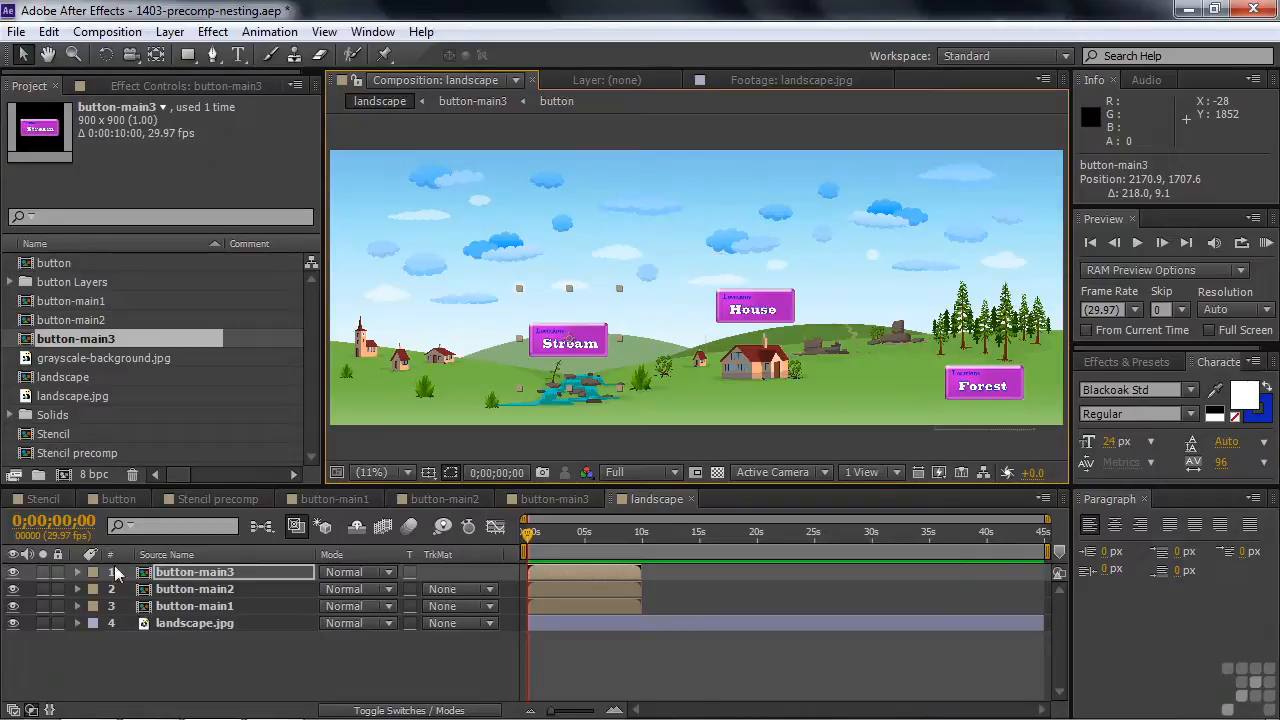
- Create a new 1920x1080 composition named Final comp with a 10-second duration
{"action": "left_click", "coordinate": [63, 474]}
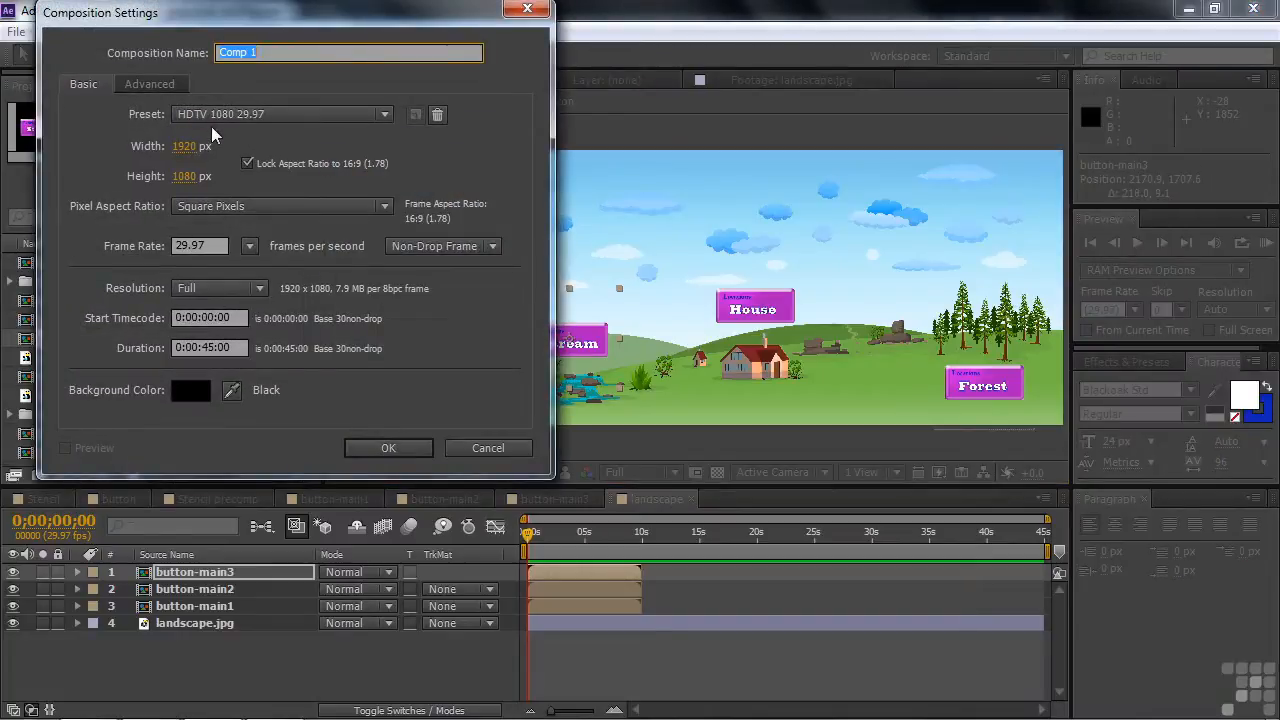
{"action": "type", "text": "Final c"}
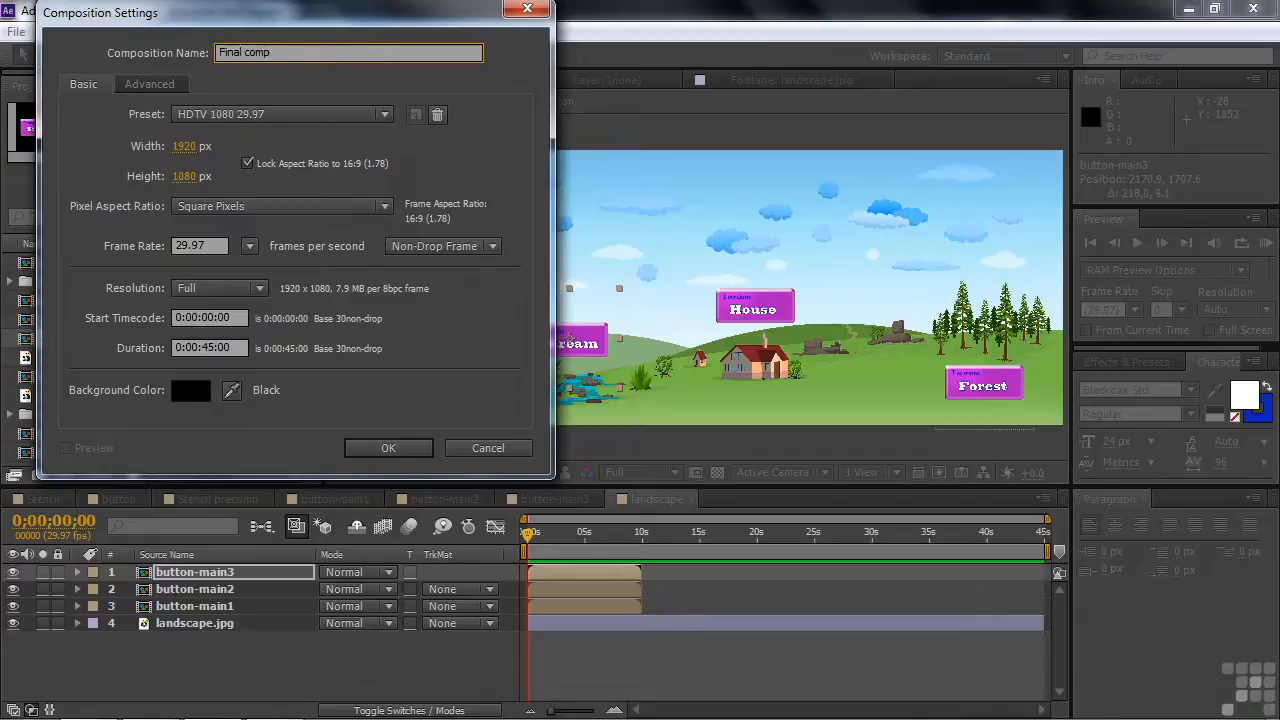
{"action": "left_click", "coordinate": [208, 347]}
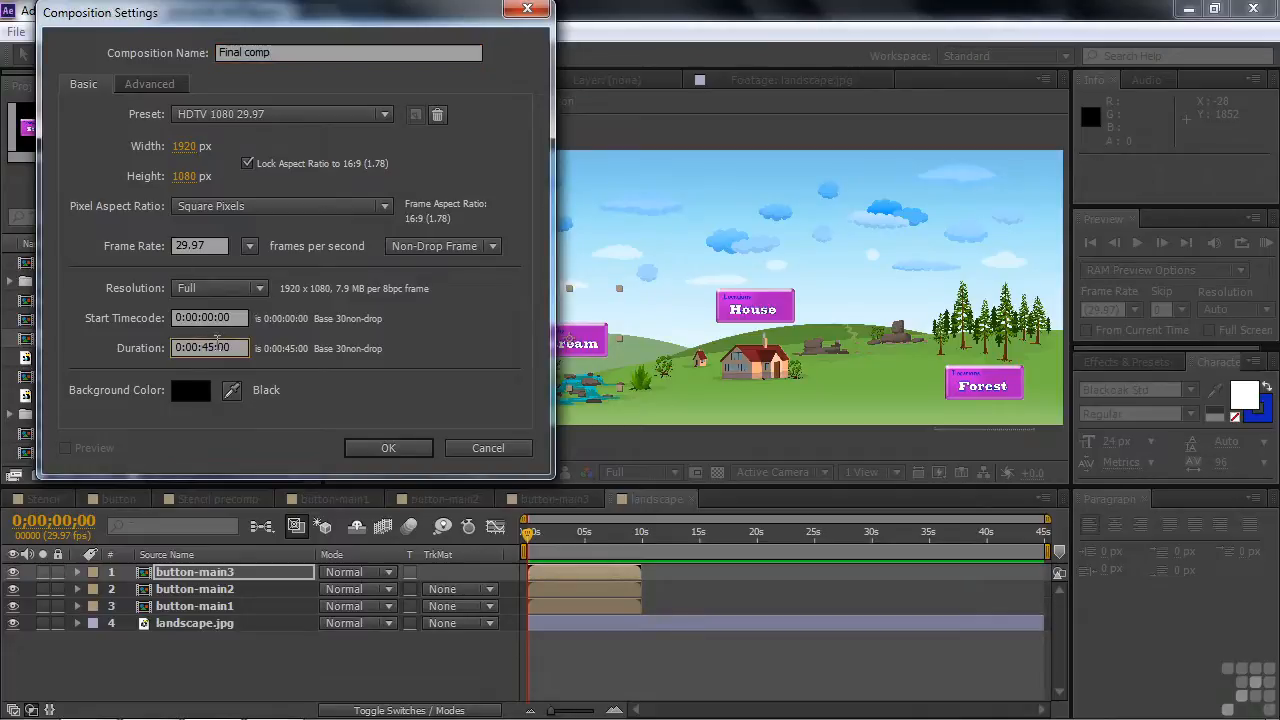
{"action": "double_click", "coordinate": [217, 343]}
{"action": "type", "text": "10"}
{"action": "left_click", "coordinate": [388, 449]}
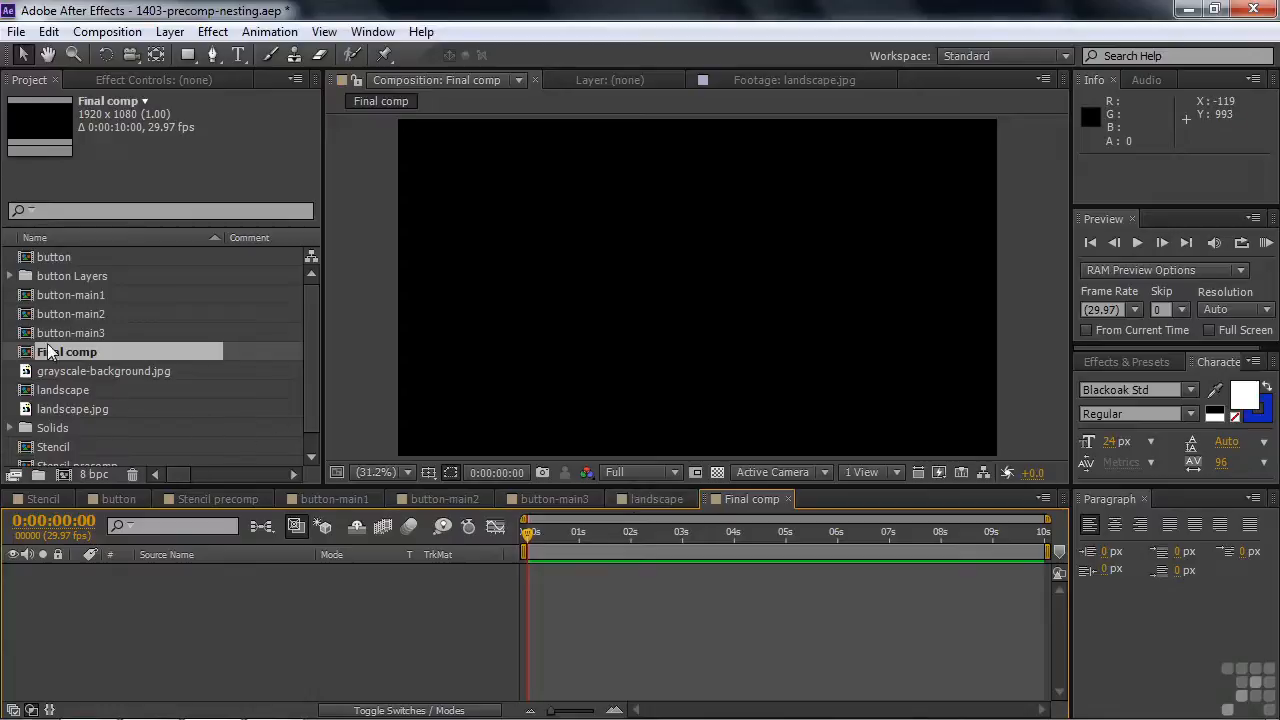
- Nest the landscape composition into Final comp as a layer
{"action": "left_click_drag", "start_coordinate": [37, 391], "coordinate": [65, 686]}
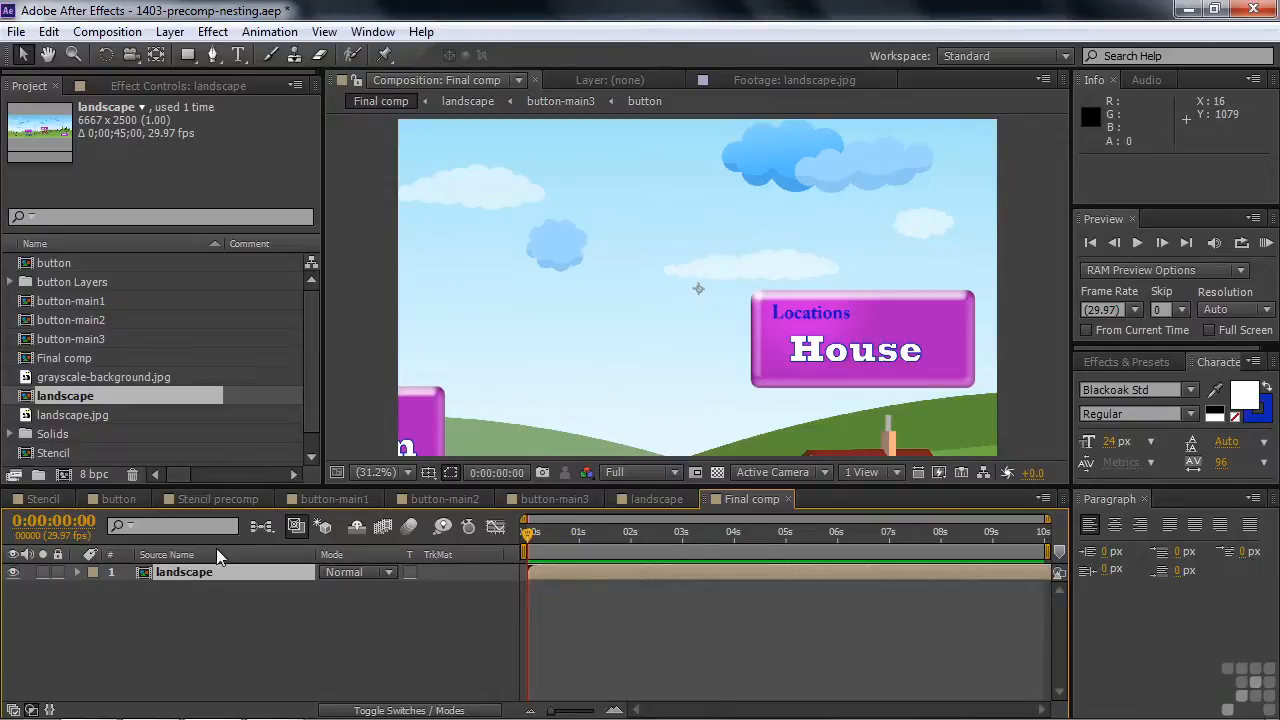
{"action": "double_click", "coordinate": [141, 573]}
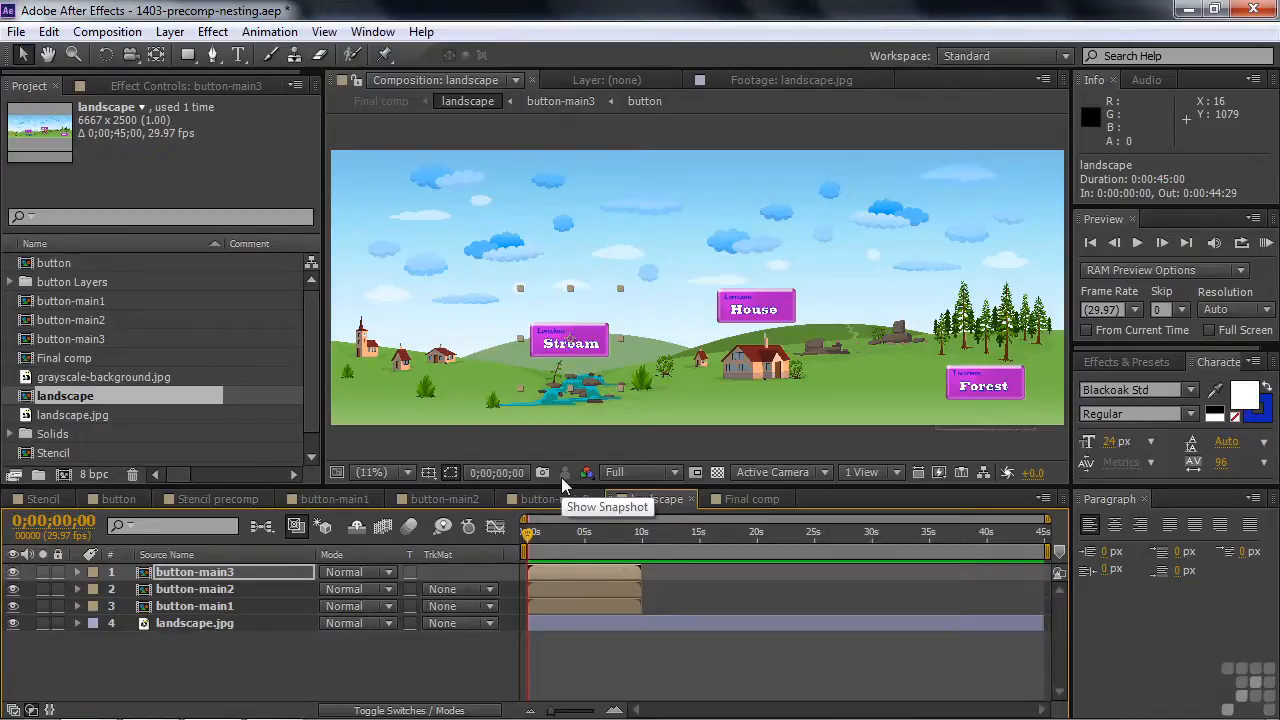
{"action": "left_click", "coordinate": [751, 501]}
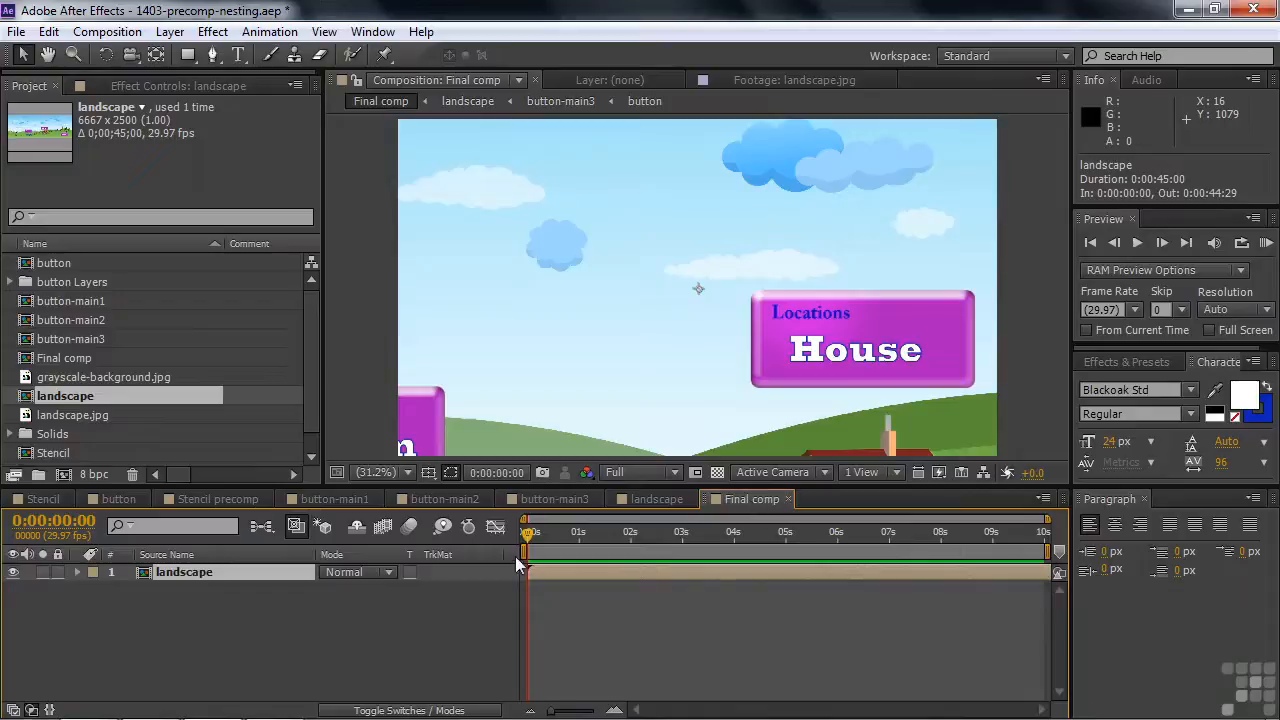
- Open the landscape layer in a Layer panel and dock the Final comp viewer beside it
{"action": "right_click", "coordinate": [151, 570]}
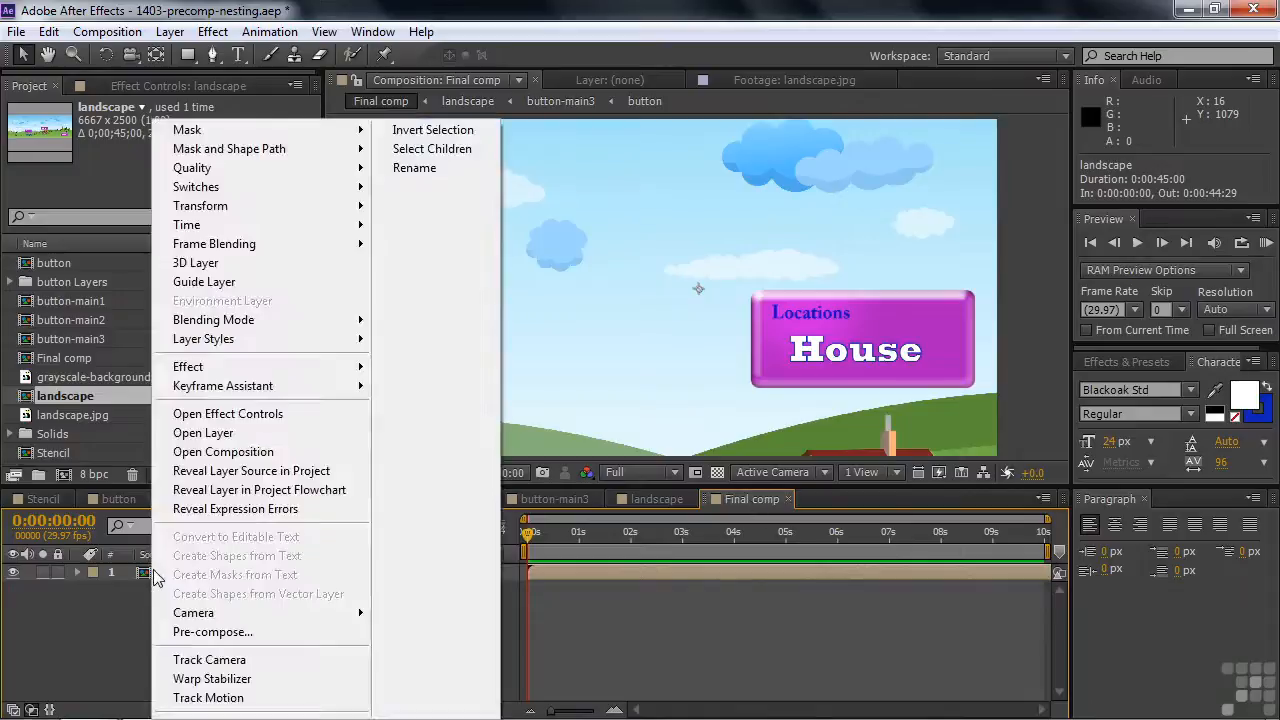
{"action": "left_click", "coordinate": [192, 438]}
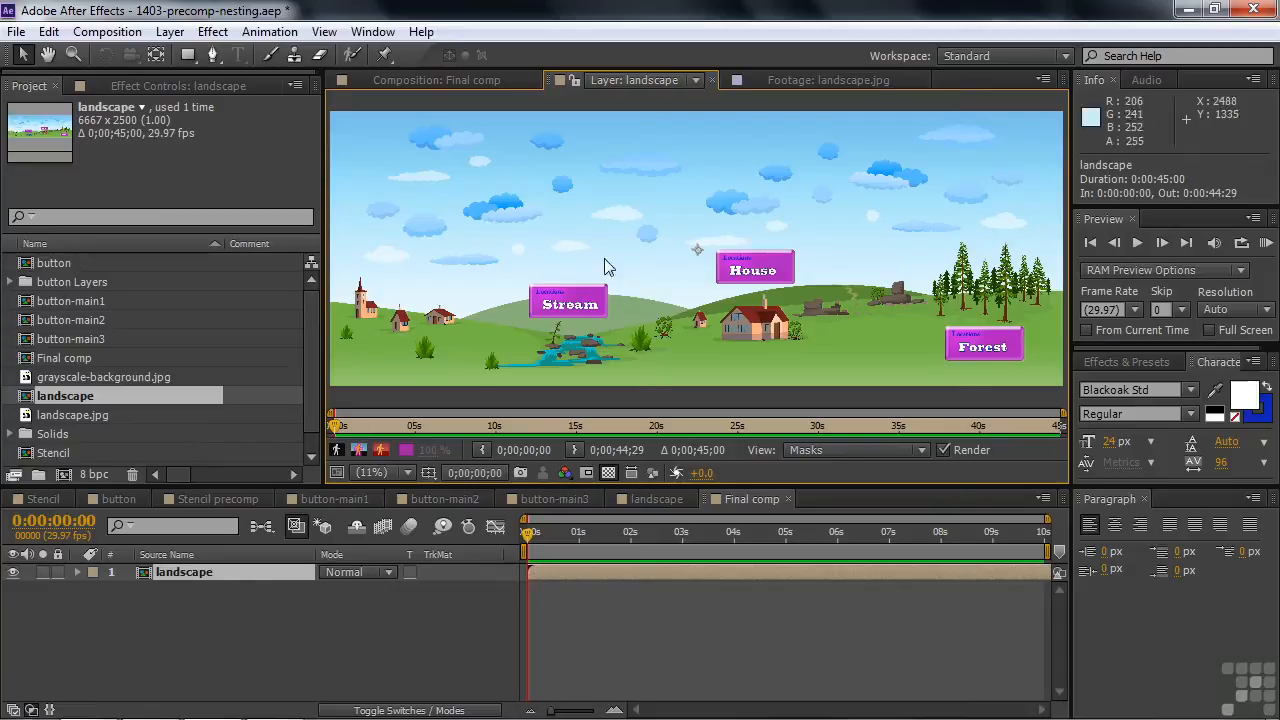
{"action": "left_click", "coordinate": [441, 78]}
{"action": "left_click_drag", "start_coordinate": [330, 85], "coordinate": [145, 300]}
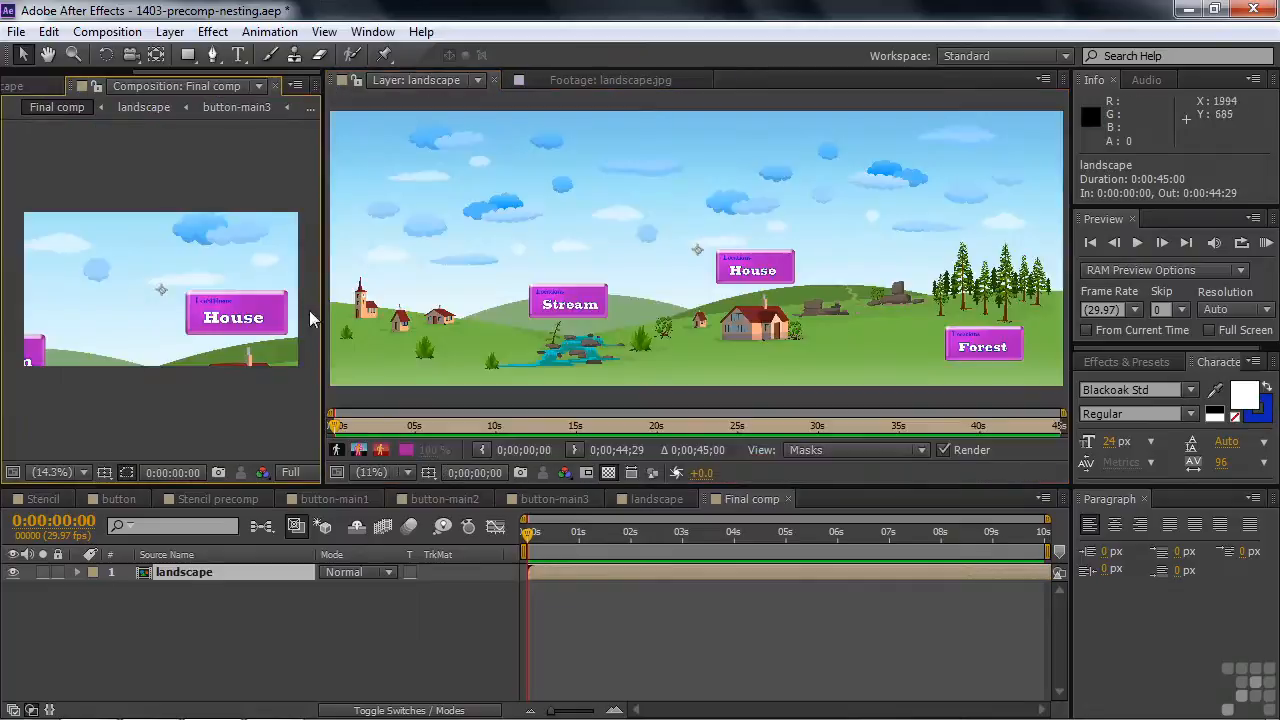
{"action": "left_click_drag", "start_coordinate": [323, 317], "coordinate": [350, 317]}
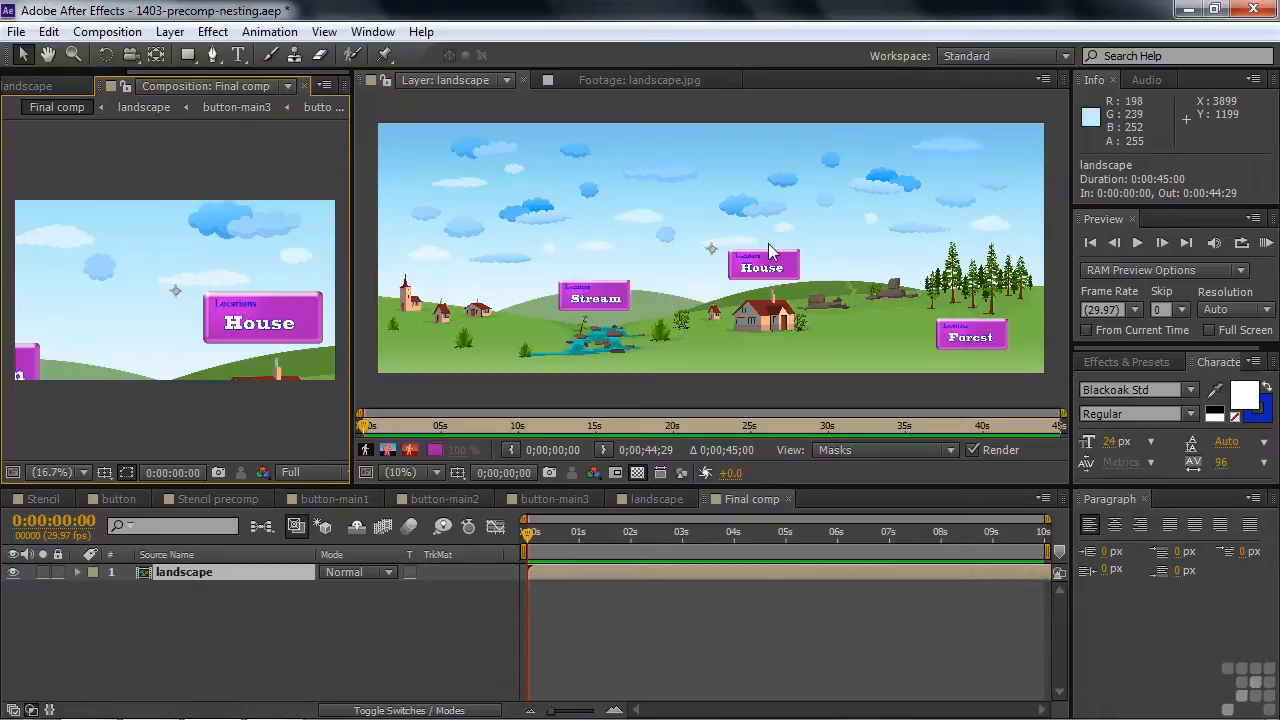
- Show the anchor point path in the Layer panel and move the landscape layer's anchor point onto the House button
{"action": "left_click", "coordinate": [949, 451]}
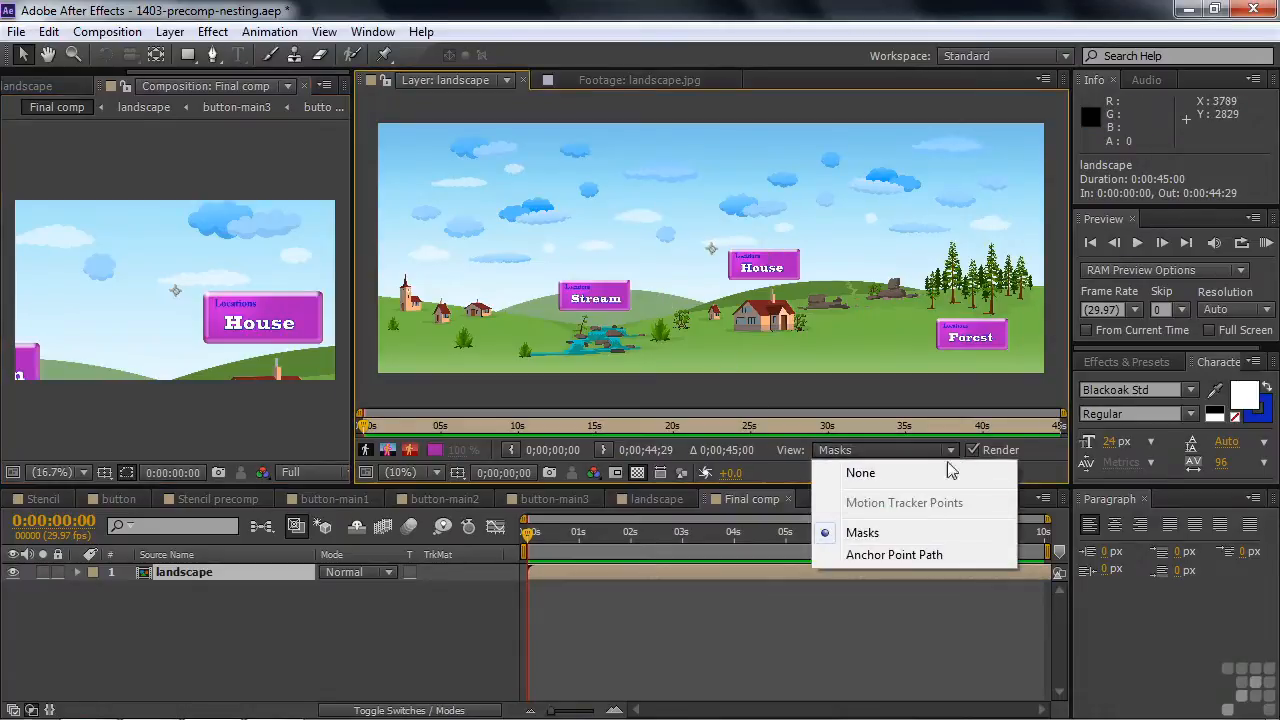
{"action": "left_click", "coordinate": [899, 556]}
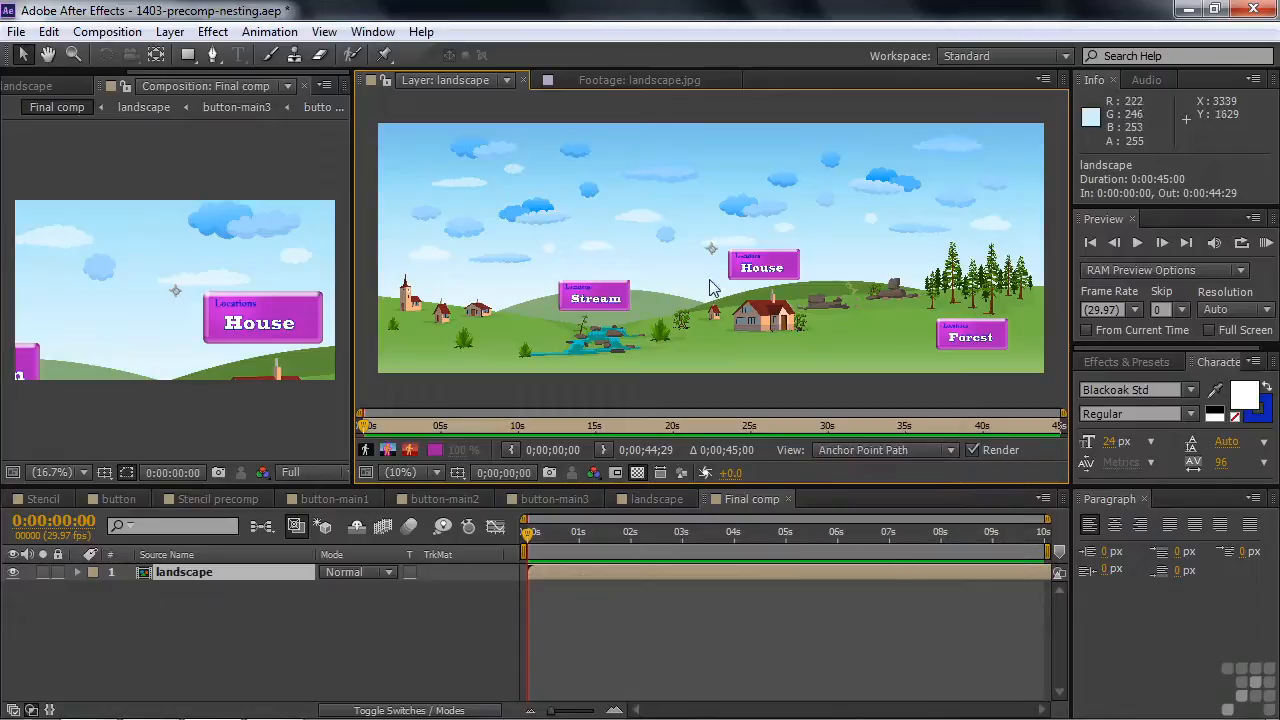
{"action": "left_click_drag", "start_coordinate": [711, 258], "coordinate": [770, 299]}
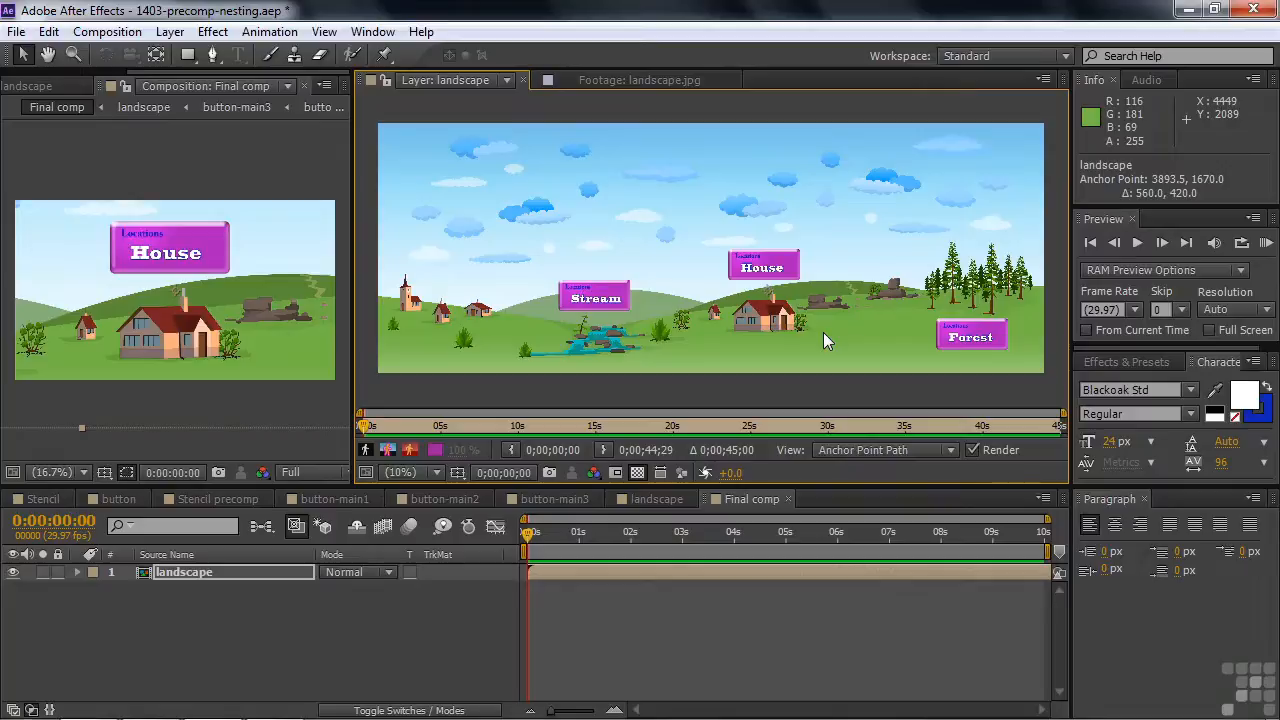
- Reveal the landscape layer's Anchor Point and Scale and set keyframes for both at 0:00:01:08
{"action": "left_click", "coordinate": [195, 571]}
{"action": "key", "text": "a"}
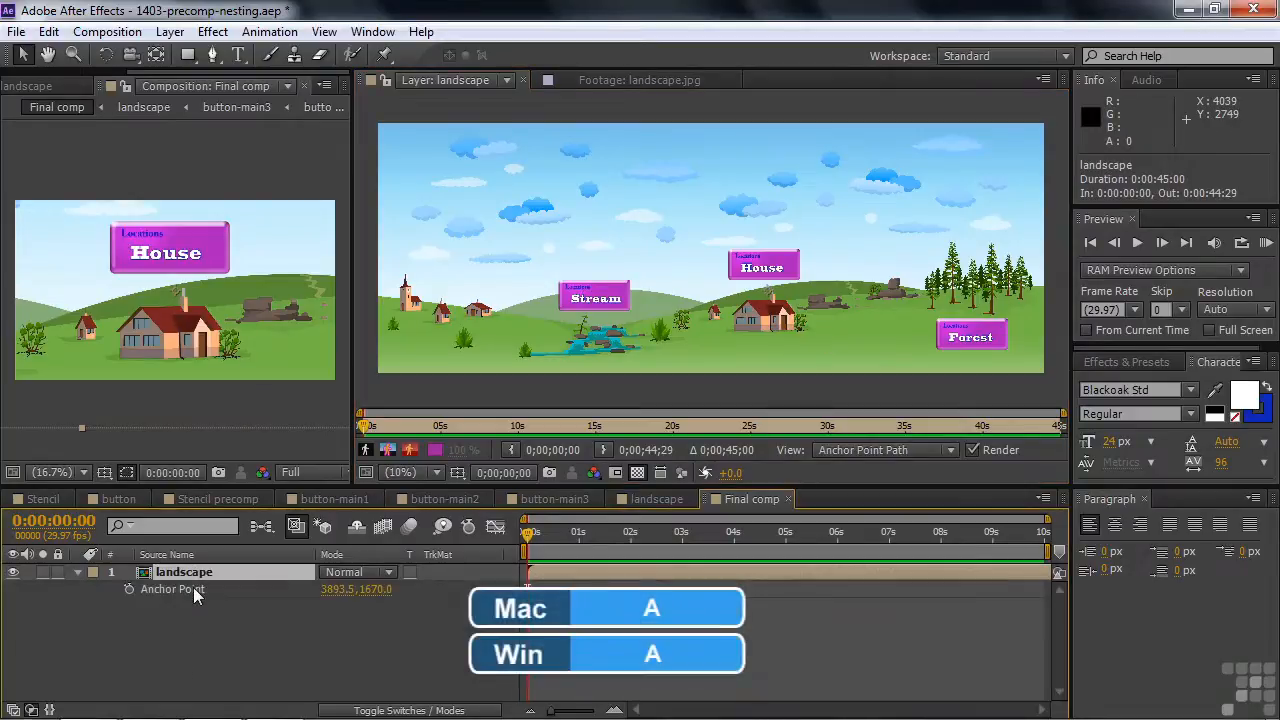
{"action": "key", "text": "shift+s"}
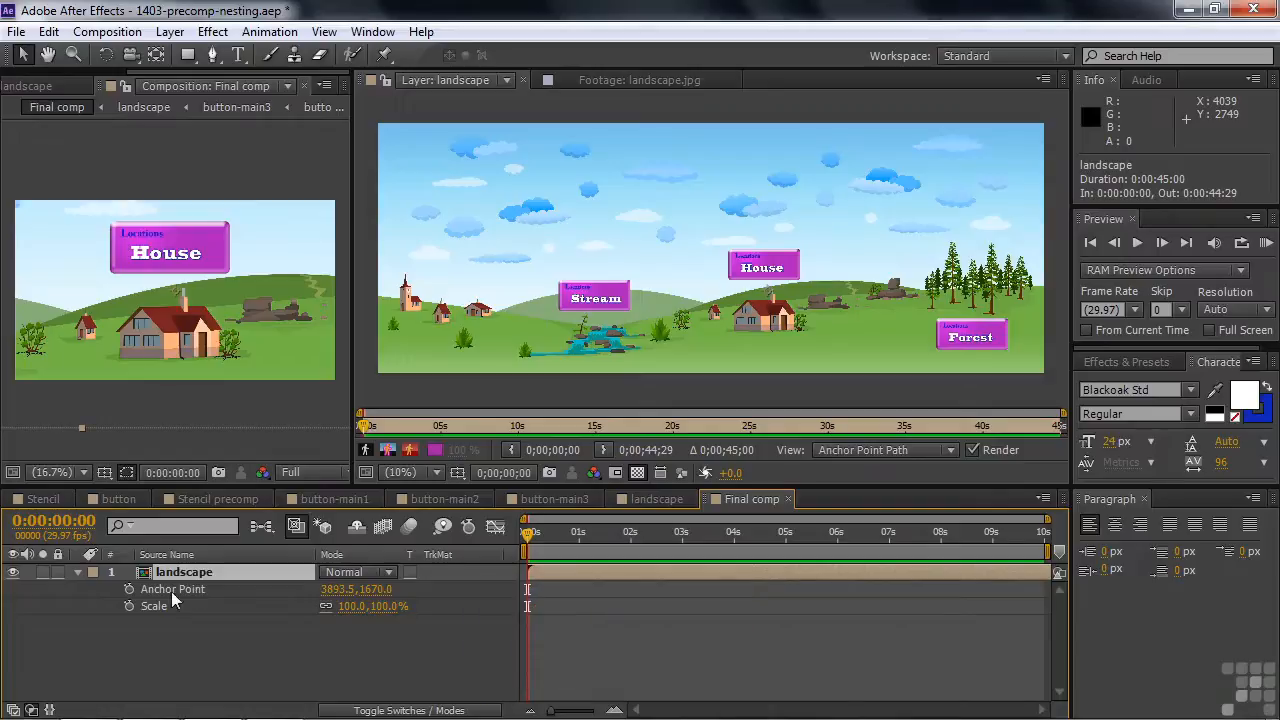
{"action": "left_click_drag", "start_coordinate": [566, 535], "coordinate": [588, 544]}
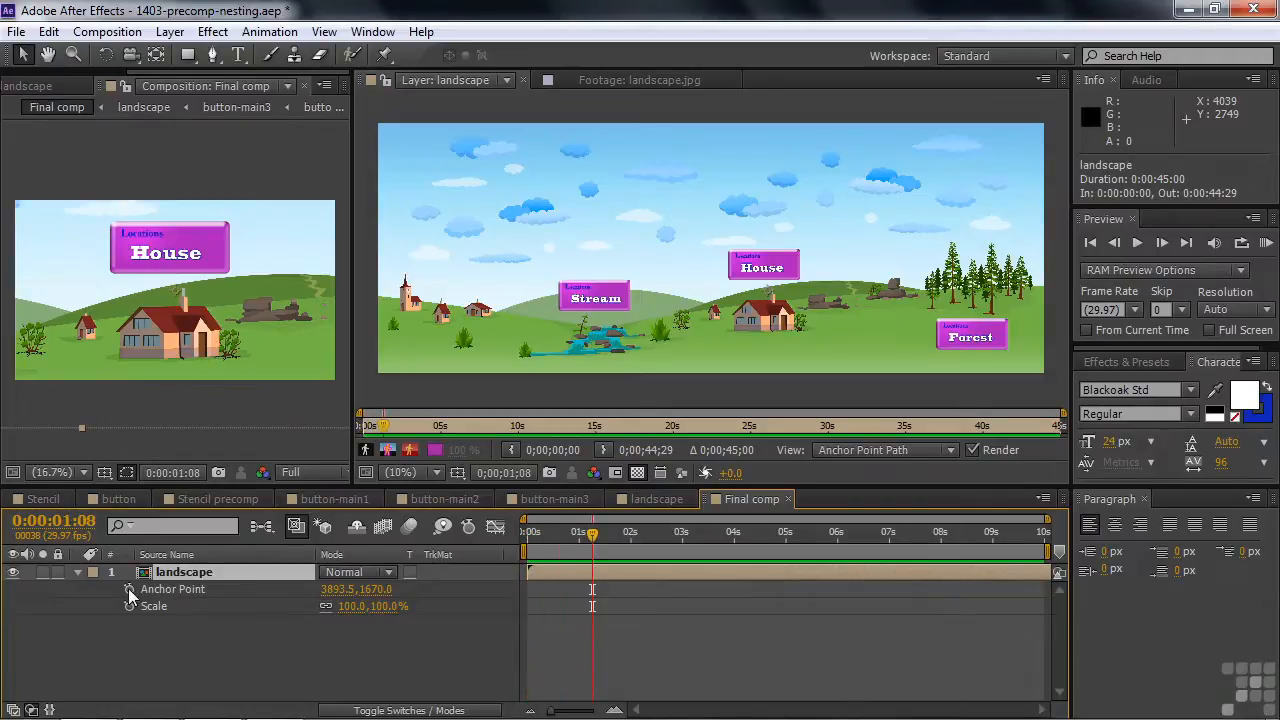
{"action": "left_click", "coordinate": [128, 588]}
{"action": "left_click", "coordinate": [128, 606]}
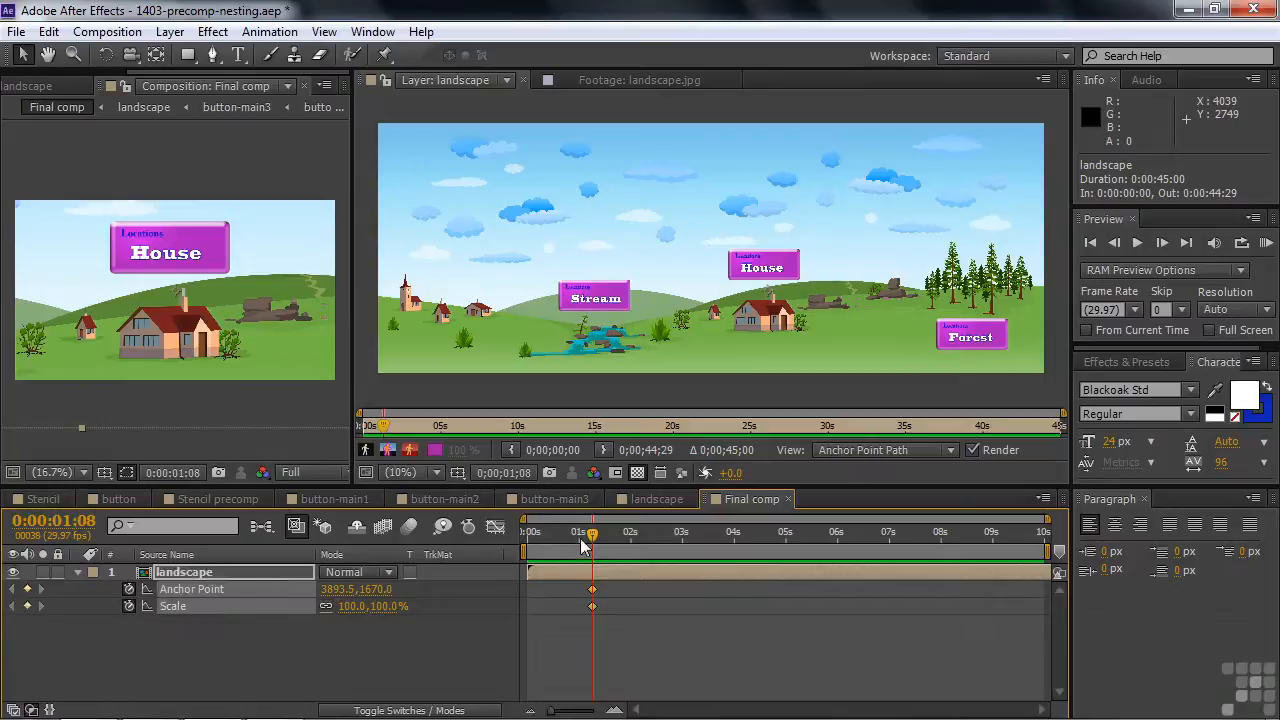
- At 0:00:03:03, move the anchor point onto the Forest button and scale the landscape to 124%
{"action": "left_click_drag", "start_coordinate": [595, 541], "coordinate": [661, 556]}
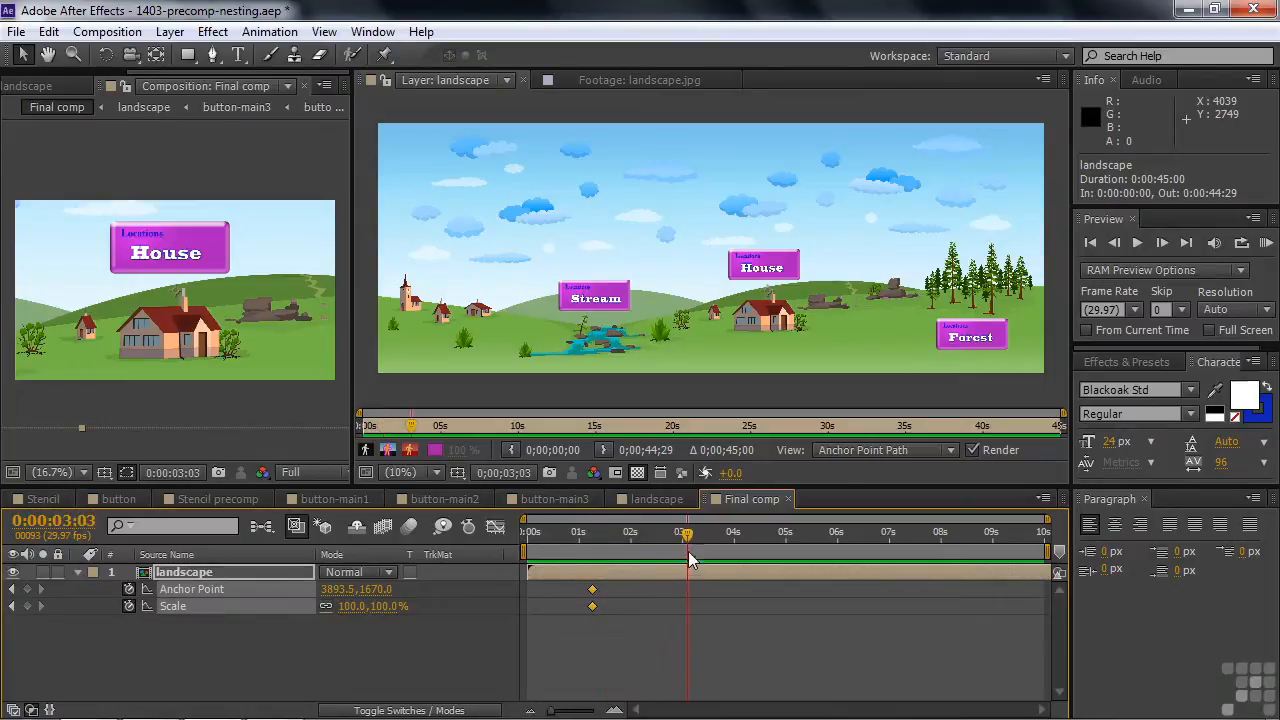
{"action": "left_click_drag", "start_coordinate": [767, 290], "coordinate": [967, 316]}
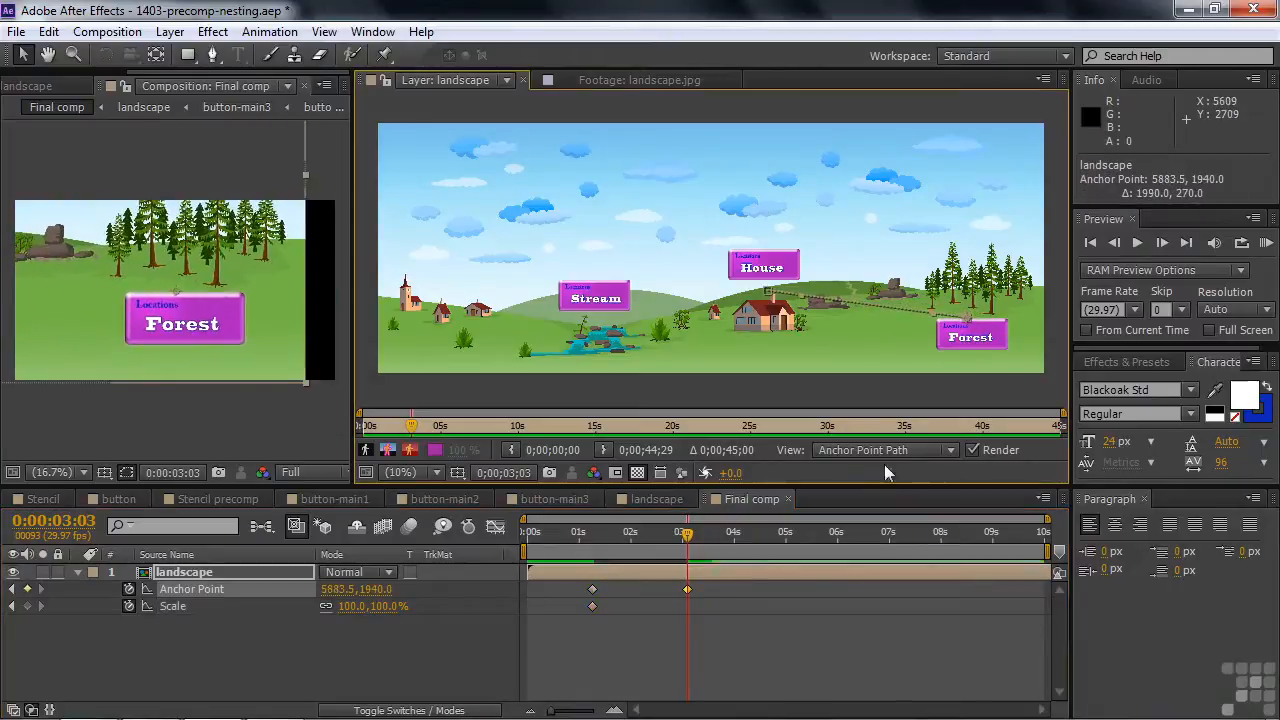
{"action": "left_click_drag", "start_coordinate": [380, 607], "coordinate": [412, 607]}
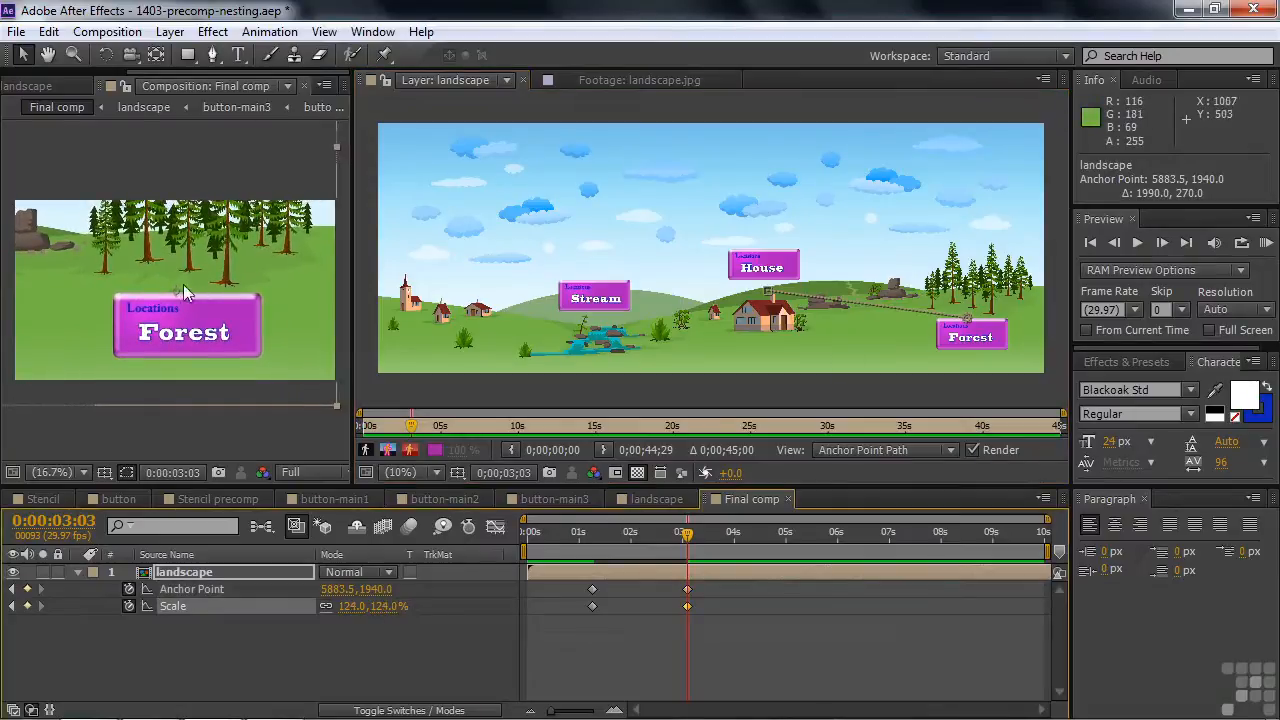
{"action": "left_click_drag", "start_coordinate": [958, 320], "coordinate": [962, 324]}
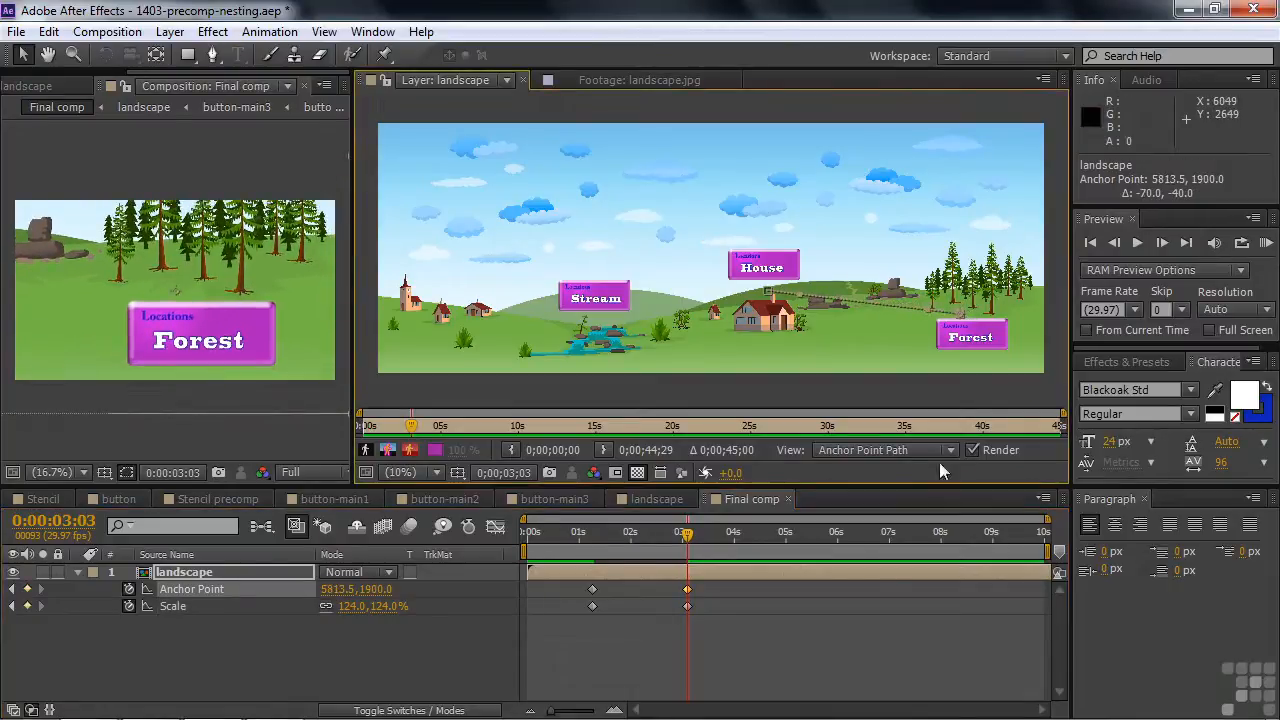
- Copy the 0:00:03:03 anchor point and scale keyframes and paste them at 0:00:04:17 to hold on Forest
{"action": "left_click_drag", "start_coordinate": [686, 540], "coordinate": [763, 540]}
{"action": "left_click_drag", "start_coordinate": [705, 627], "coordinate": [674, 579]}
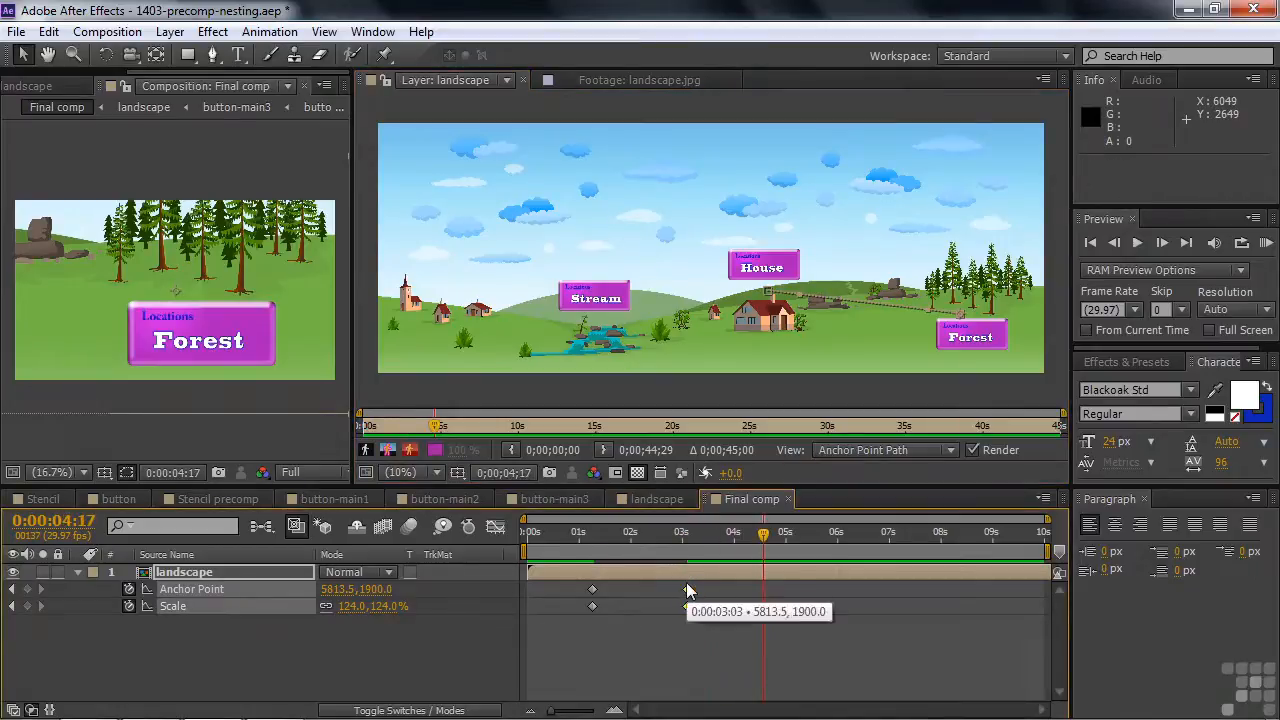
{"action": "key", "text": "ctrl+c"}
{"action": "key", "text": "ctrl+v"}
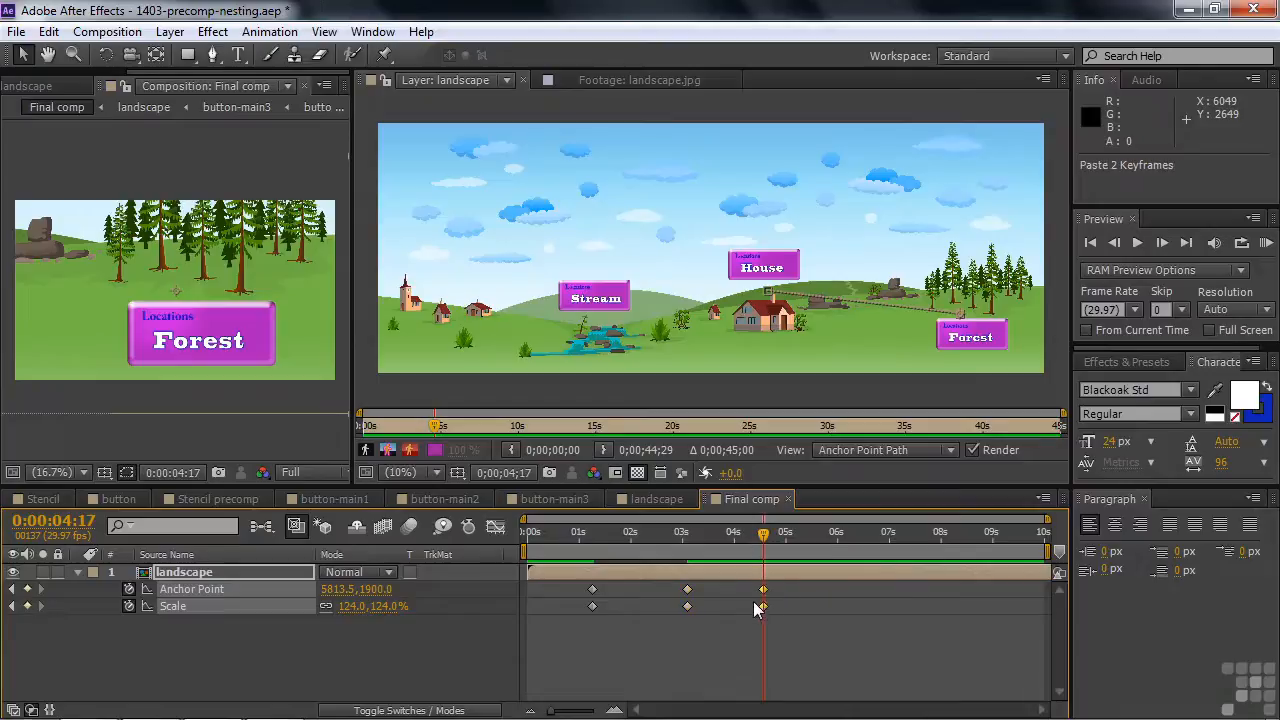
- At 0:00:06:13, move the anchor point onto the Stream button and scale the landscape to 70%
{"action": "left_click_drag", "start_coordinate": [764, 548], "coordinate": [822, 561]}
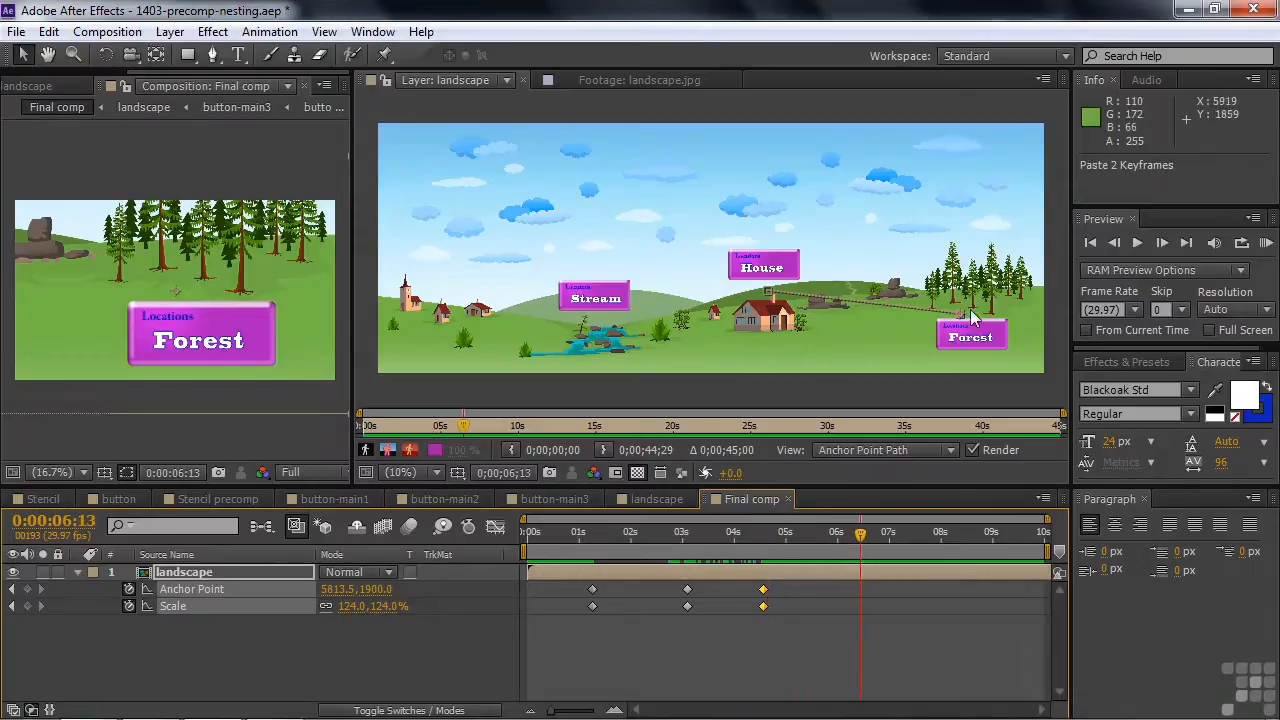
{"action": "mouse_move", "coordinate": [960, 320]}
{"action": "left_mouse_down"}
{"action": "mouse_move", "coordinate": [666, 309]}
{"action": "mouse_move", "coordinate": [602, 324]}
{"action": "left_mouse_up"}
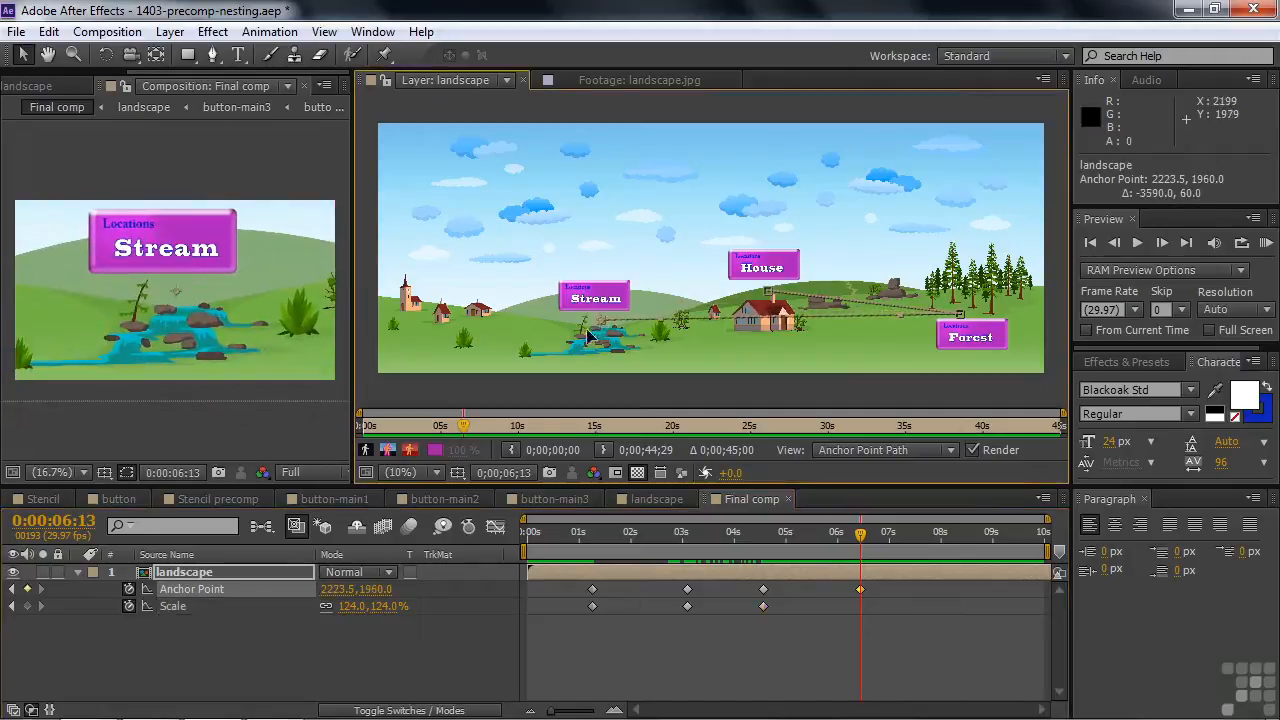
{"action": "left_click_drag", "start_coordinate": [374, 614], "coordinate": [320, 614]}
{"action": "left_click_drag", "start_coordinate": [601, 322], "coordinate": [530, 294]}
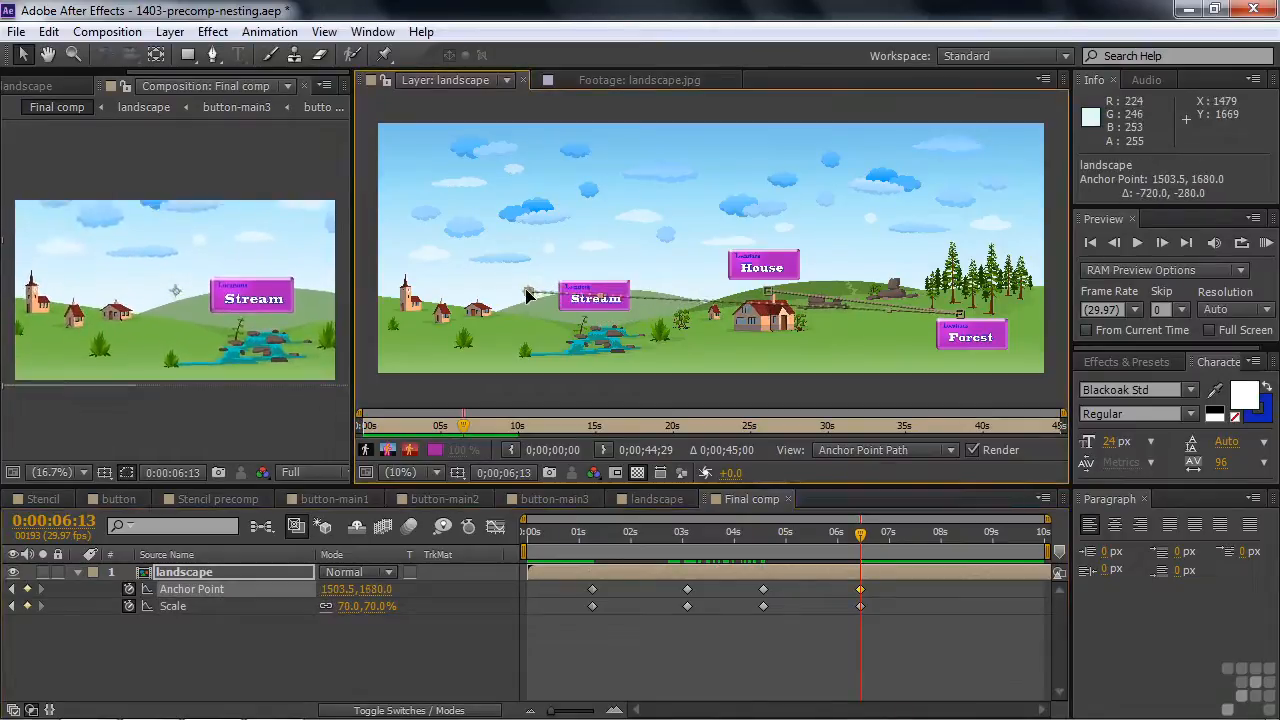
- Copy the 0:00:06:13 keyframes and paste them at 0:00:07:18 to hold on Stream
{"action": "left_click_drag", "start_coordinate": [862, 537], "coordinate": [923, 554]}
{"action": "left_click_drag", "start_coordinate": [868, 619], "coordinate": [854, 579]}
{"action": "key", "text": "ctrl+c"}
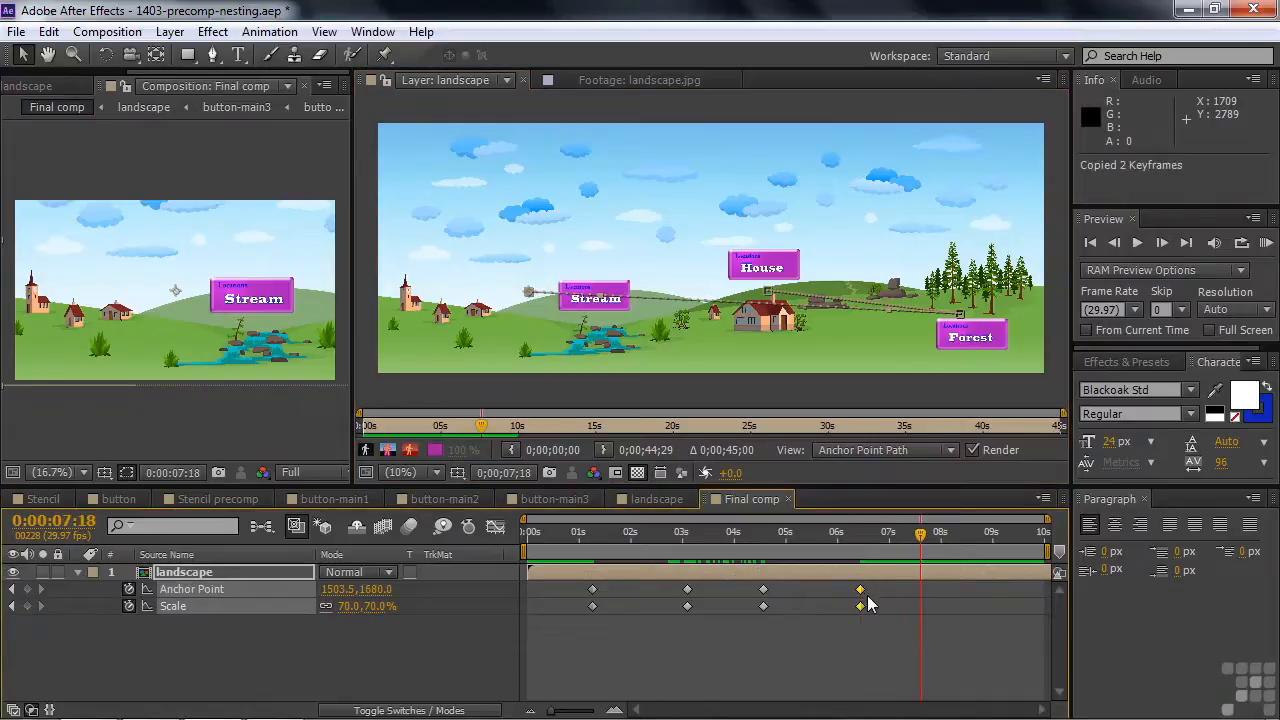
{"action": "key", "text": "ctrl+v"}
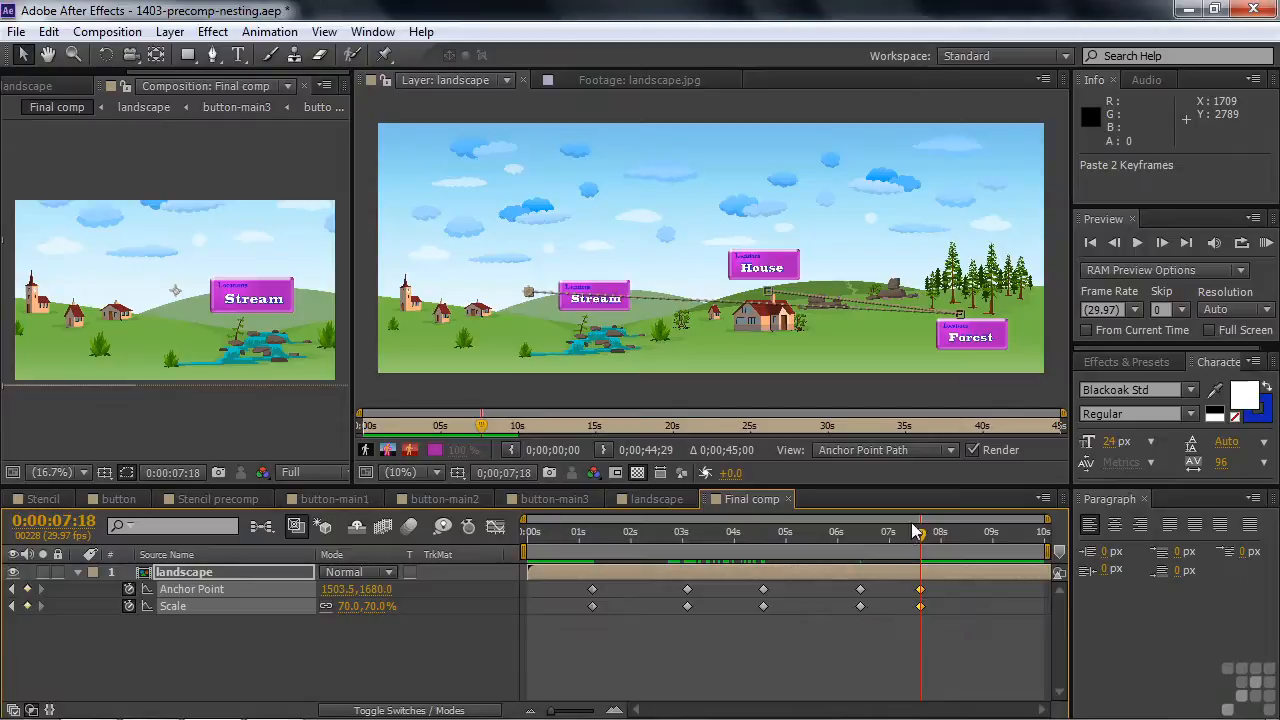
- At 0:00:09:01, move the anchor point back onto the House button and scale the landscape to 51%
{"action": "left_click_drag", "start_coordinate": [925, 541], "coordinate": [993, 540]}
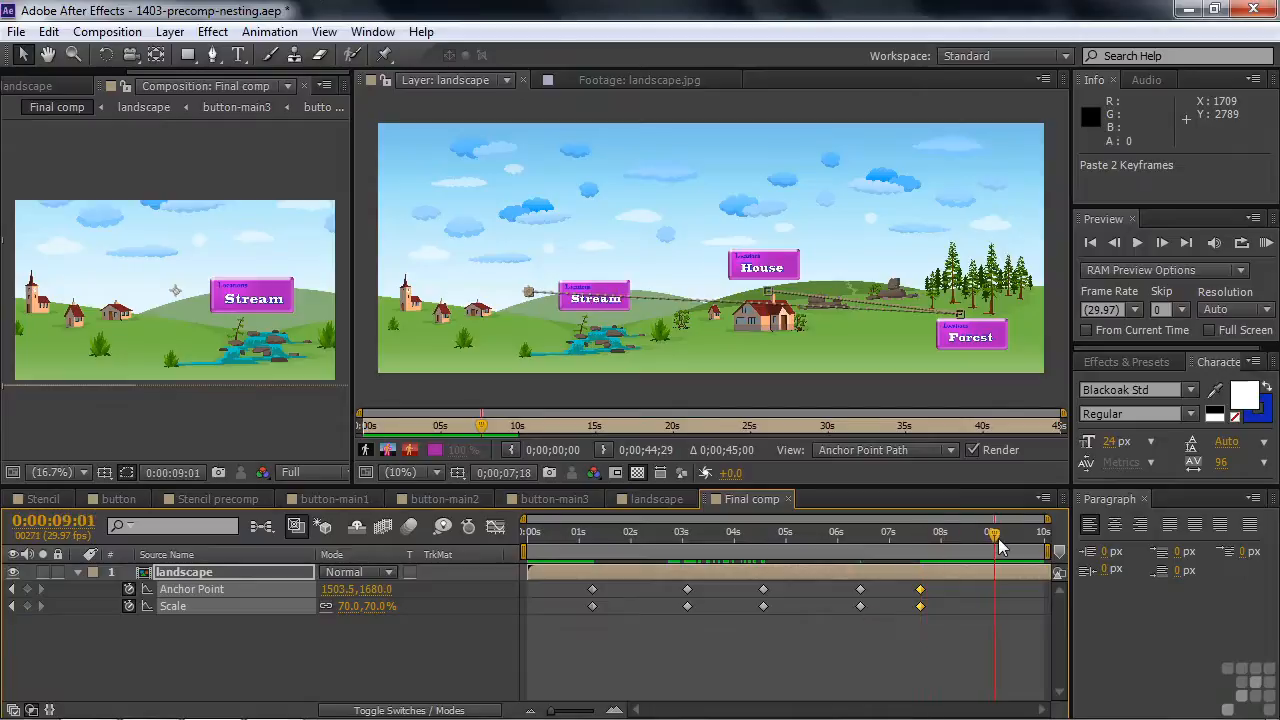
{"action": "left_click_drag", "start_coordinate": [529, 290], "coordinate": [784, 290]}
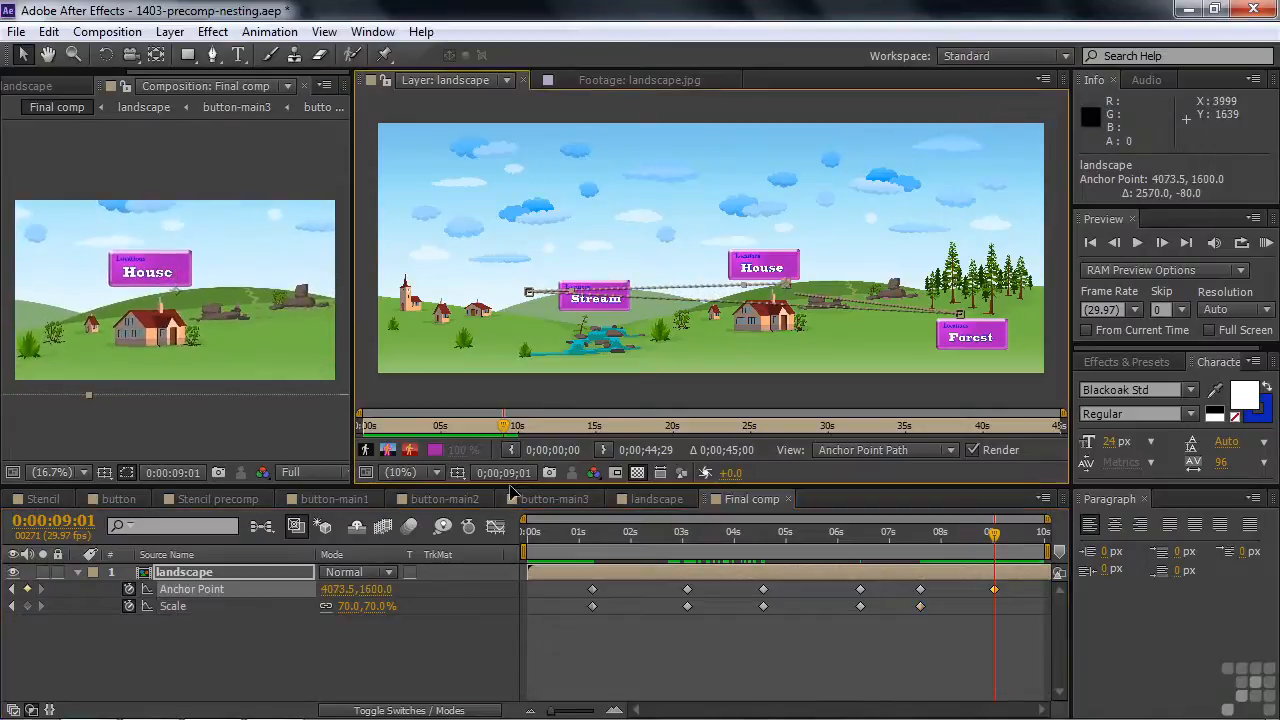
{"action": "left_click_drag", "start_coordinate": [370, 606], "coordinate": [347, 606]}
{"action": "left_click_drag", "start_coordinate": [786, 288], "coordinate": [760, 268]}
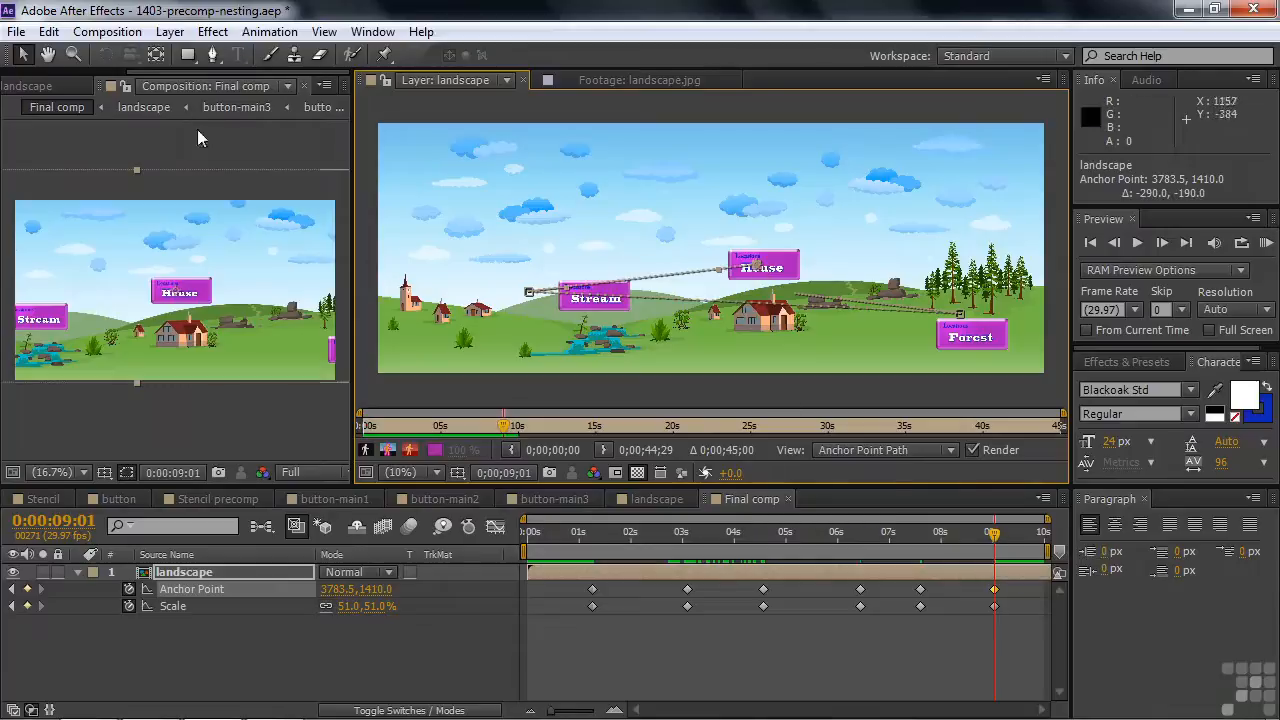
- Play back the Final comp from the start to preview the zoom animation between the buttons
{"action": "left_click_drag", "start_coordinate": [107, 90], "coordinate": [530, 200]}
{"action": "left_click_drag", "start_coordinate": [995, 538], "coordinate": [505, 550]}
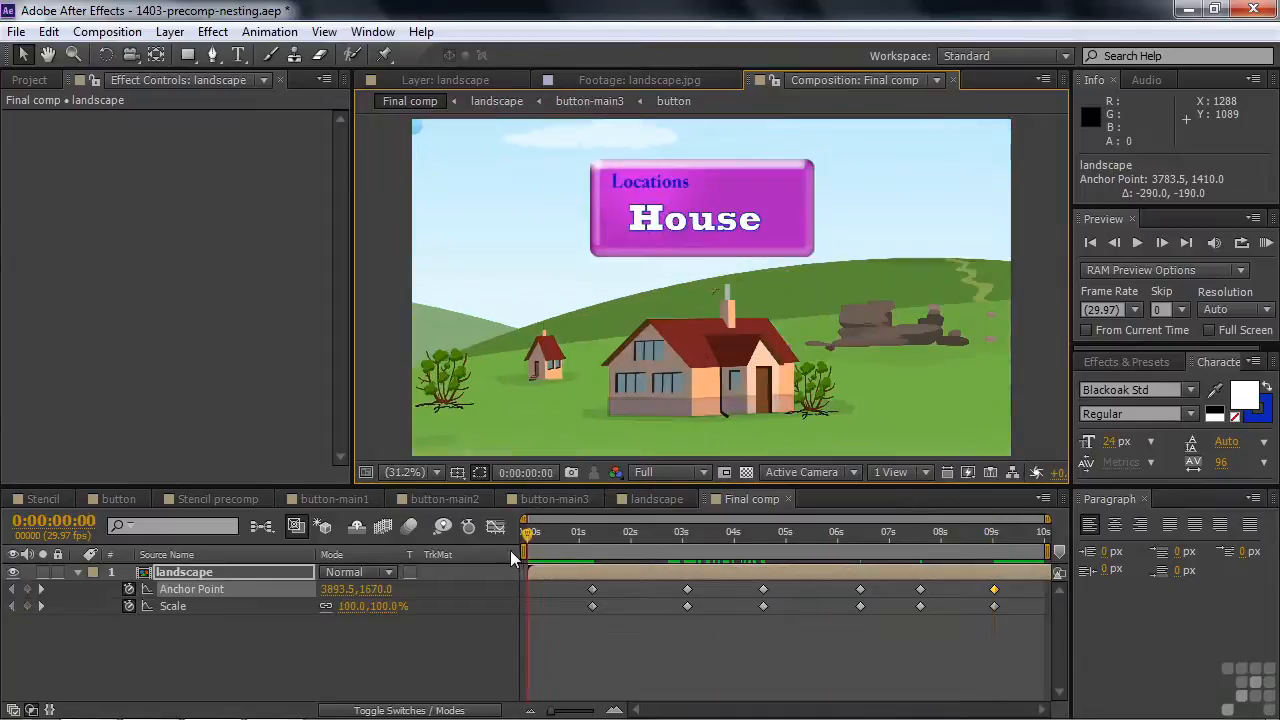
{"action": "key", "text": "space"}
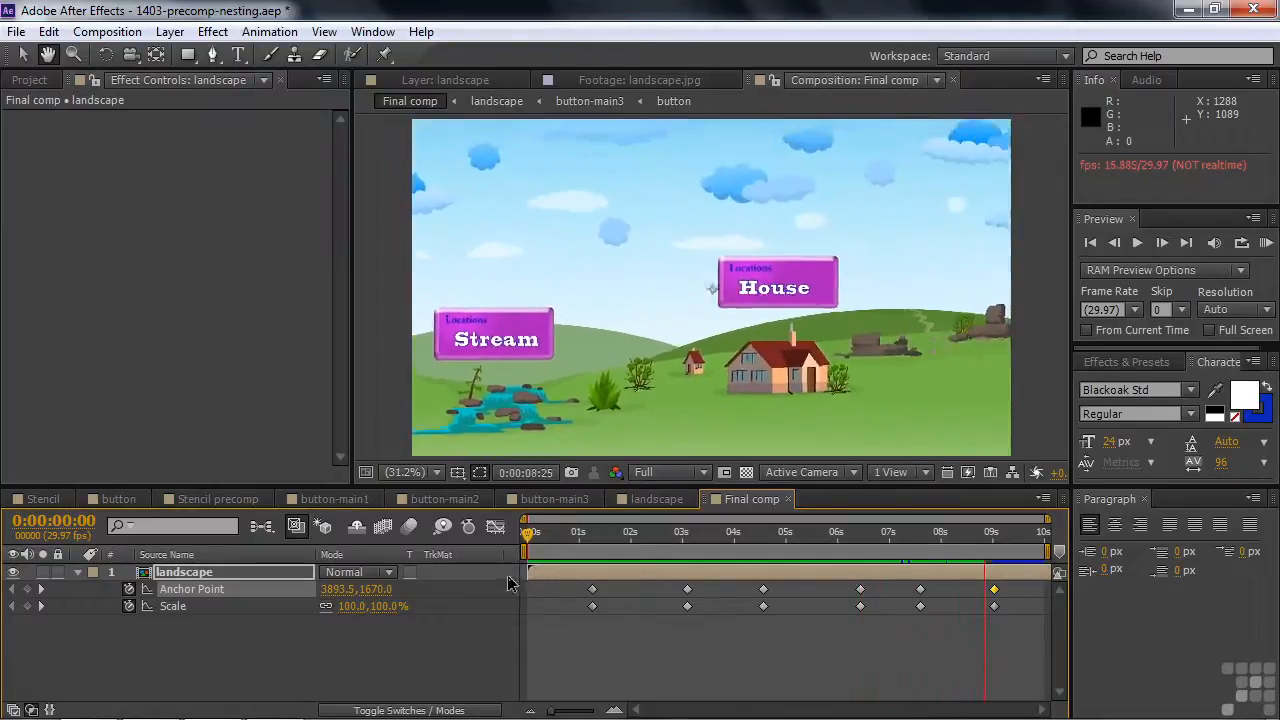
{"action": "key", "text": "space"}
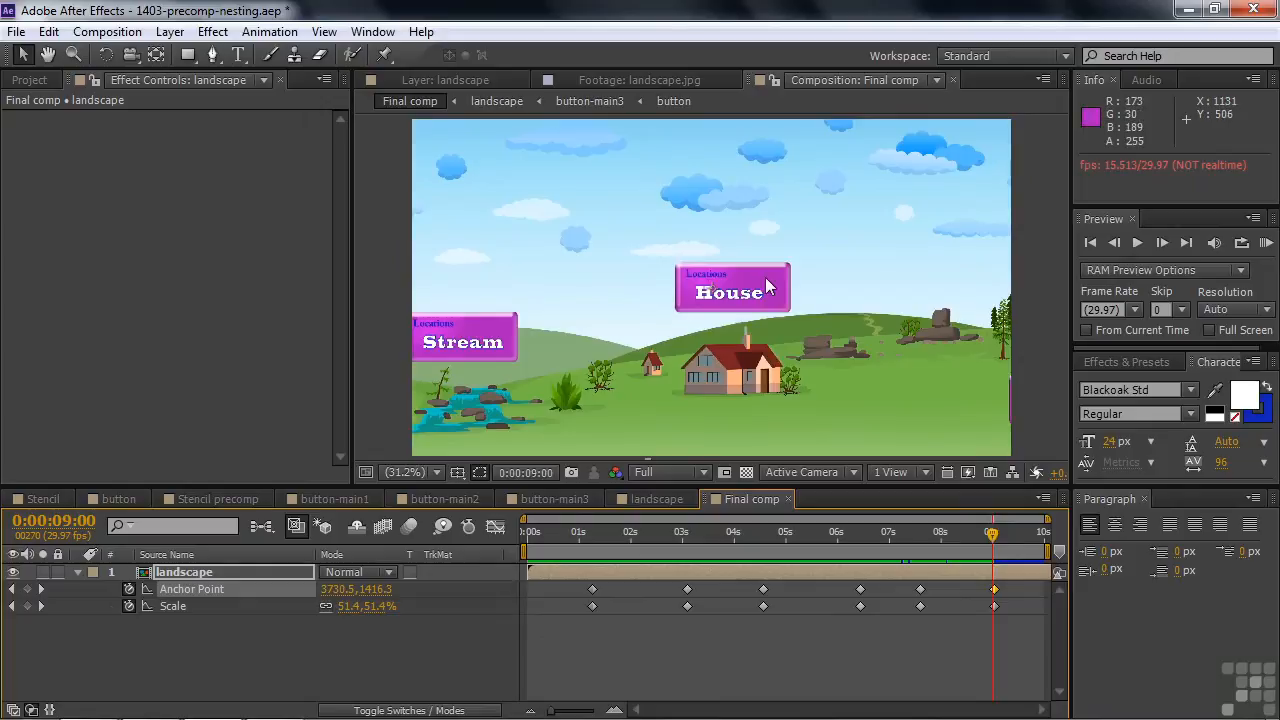
- Open the button composition and change the placeholder text from Locations to Places
{"action": "left_click", "coordinate": [650, 499]}
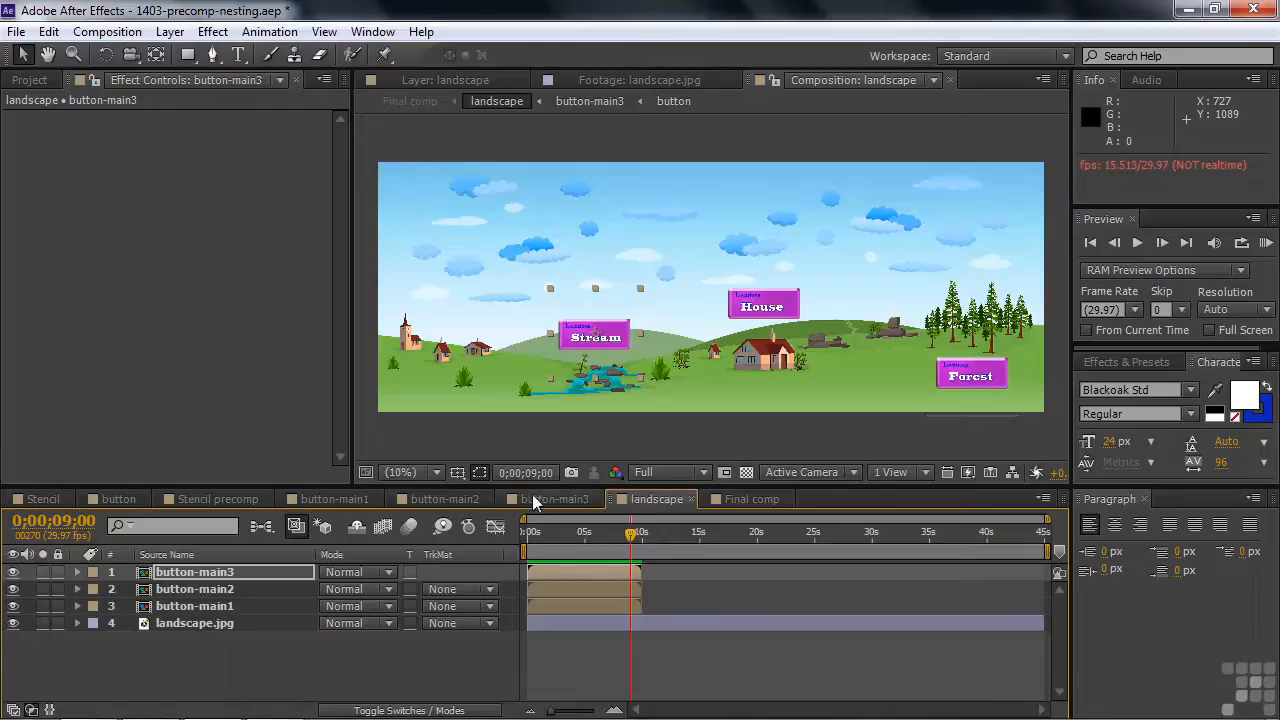
{"action": "left_click", "coordinate": [117, 499]}
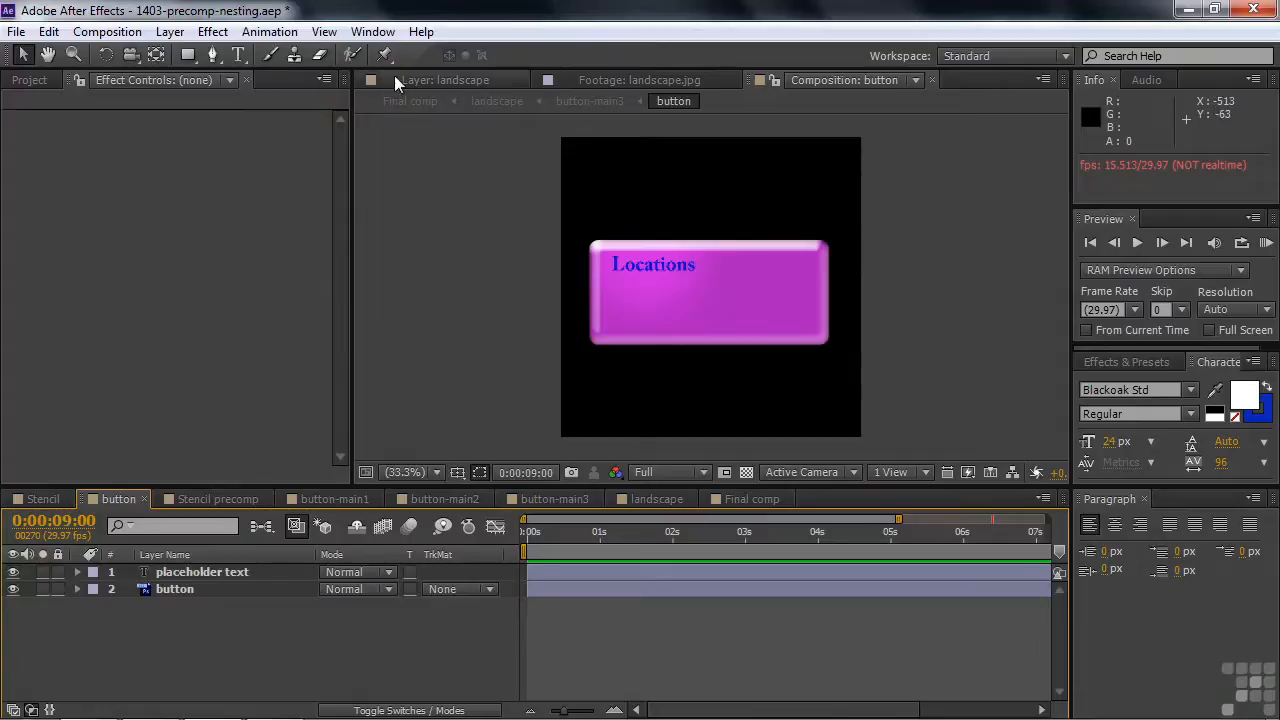
{"action": "left_click_drag", "start_coordinate": [405, 88], "coordinate": [150, 330]}
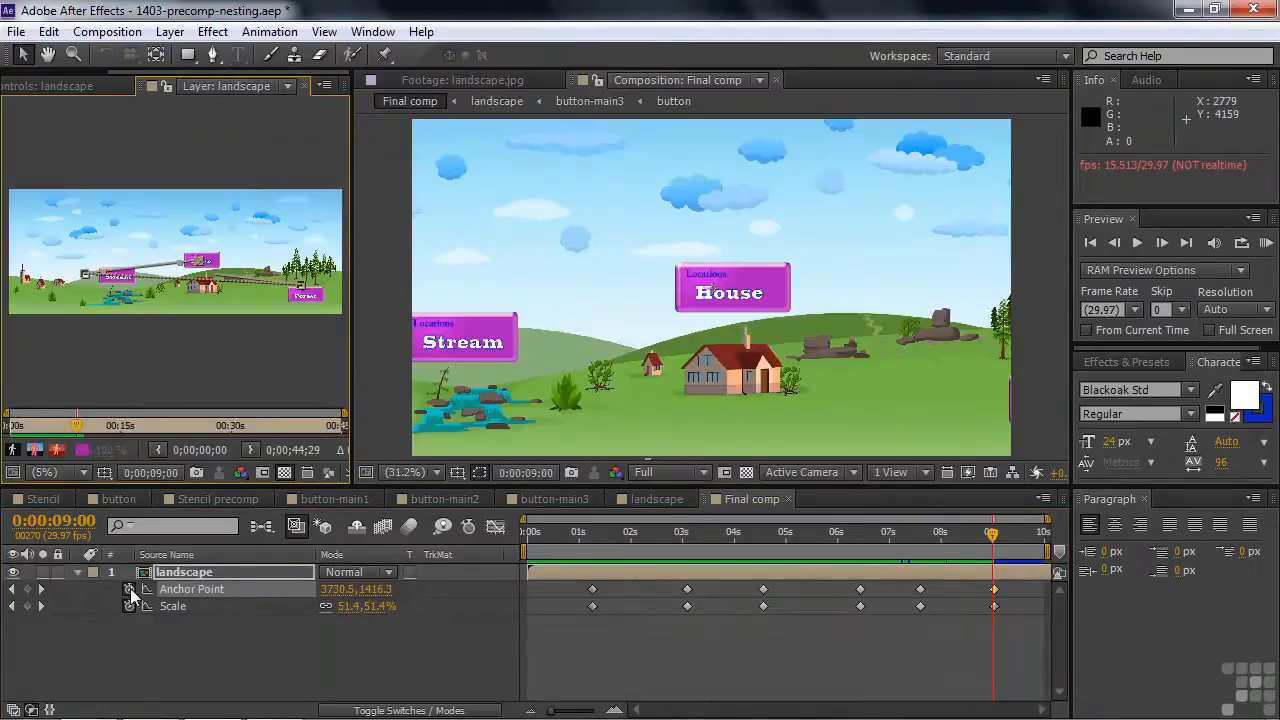
{"action": "left_click", "coordinate": [100, 501]}
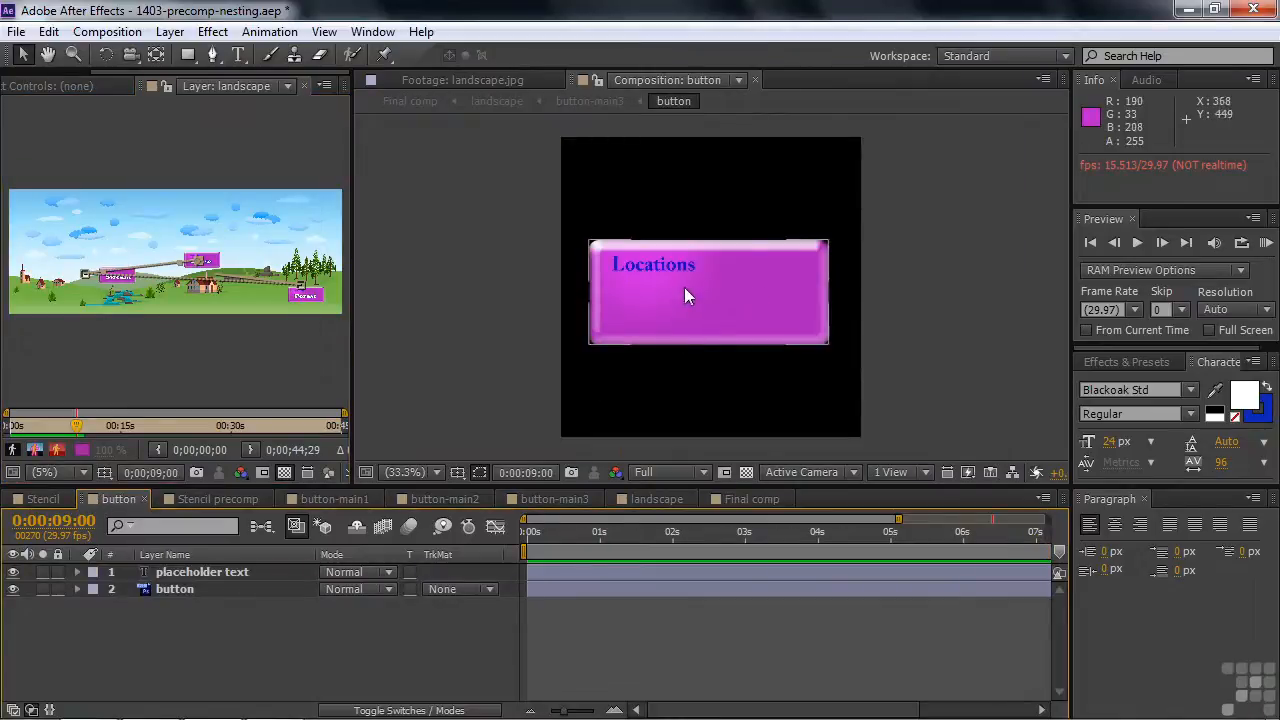
{"action": "double_click", "coordinate": [676, 260]}
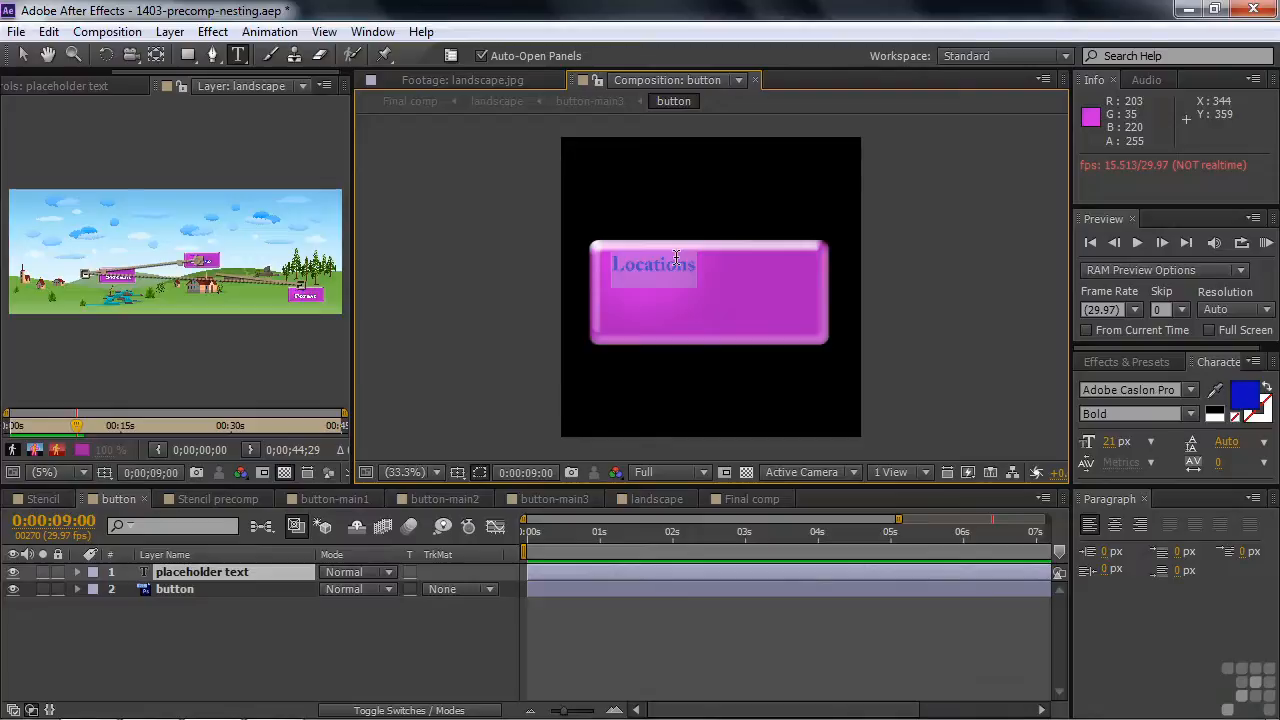
{"action": "type", "text": "Places"}
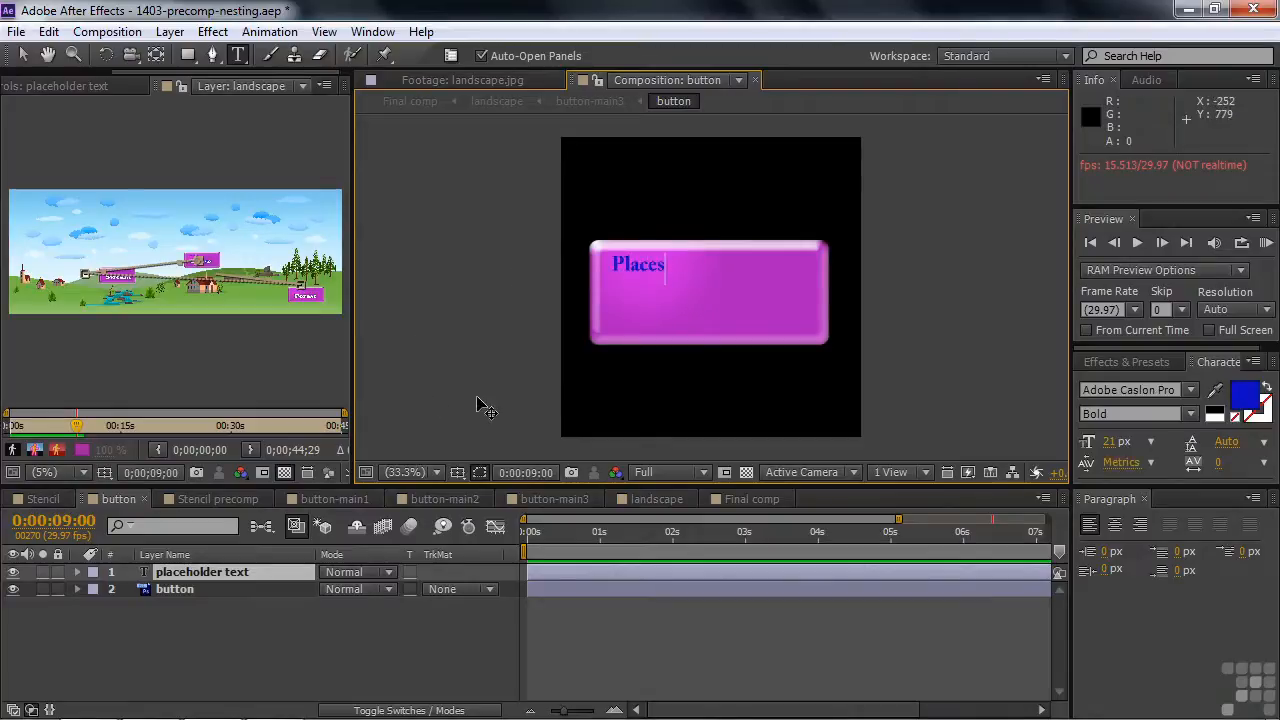
{"action": "key", "text": "KP_Enter"}
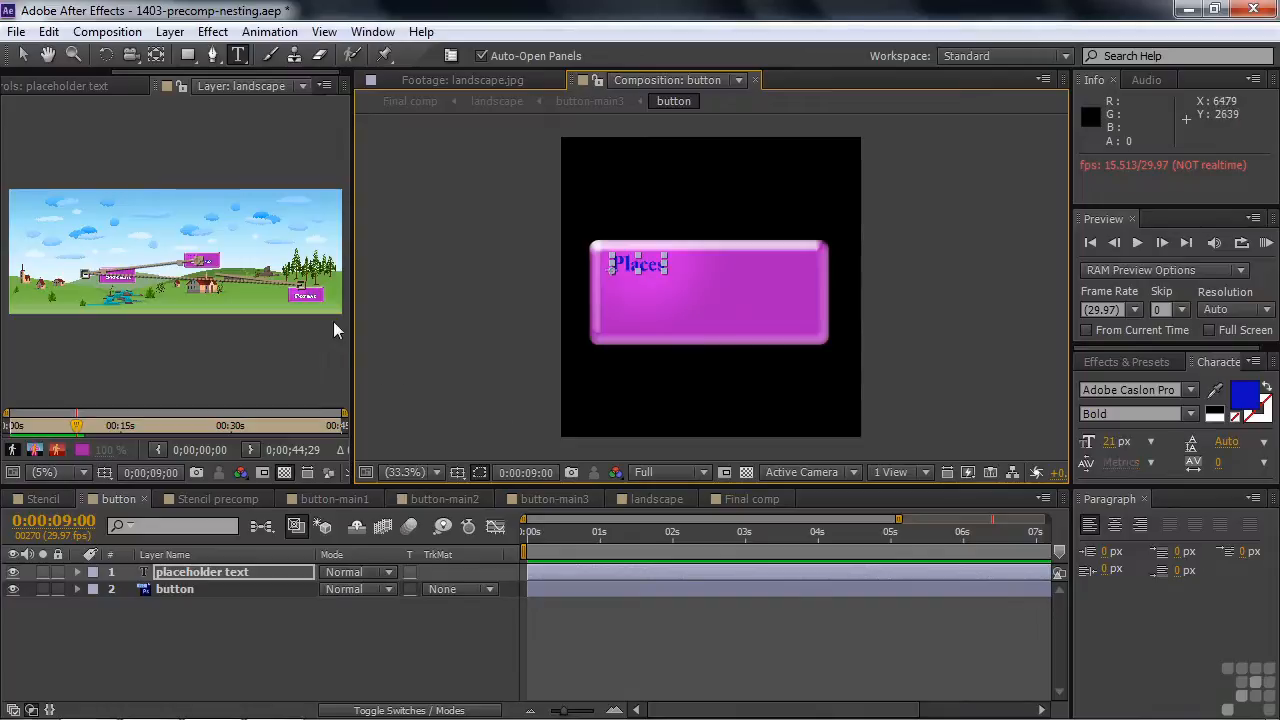
- Set the button layer's Color Overlay layer style colour to yellow, C9E224
{"action": "left_click_drag", "start_coordinate": [352, 325], "coordinate": [546, 322]}
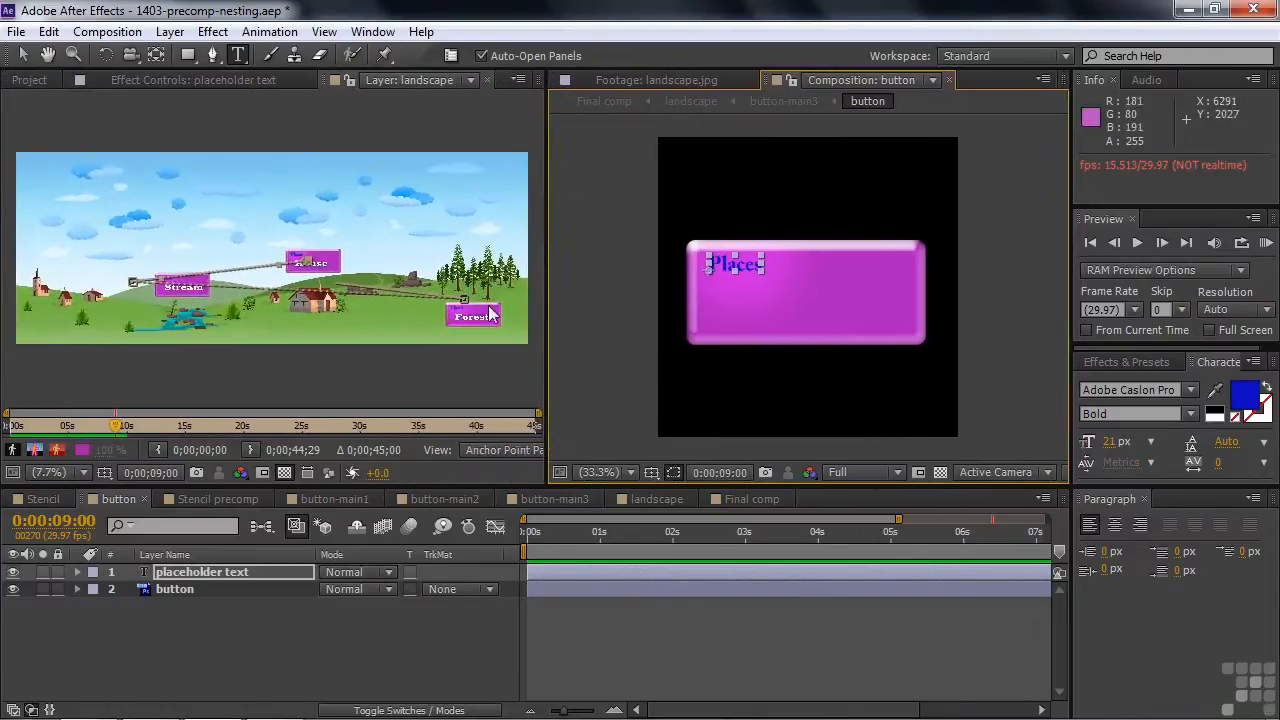
{"action": "left_click", "coordinate": [150, 592]}
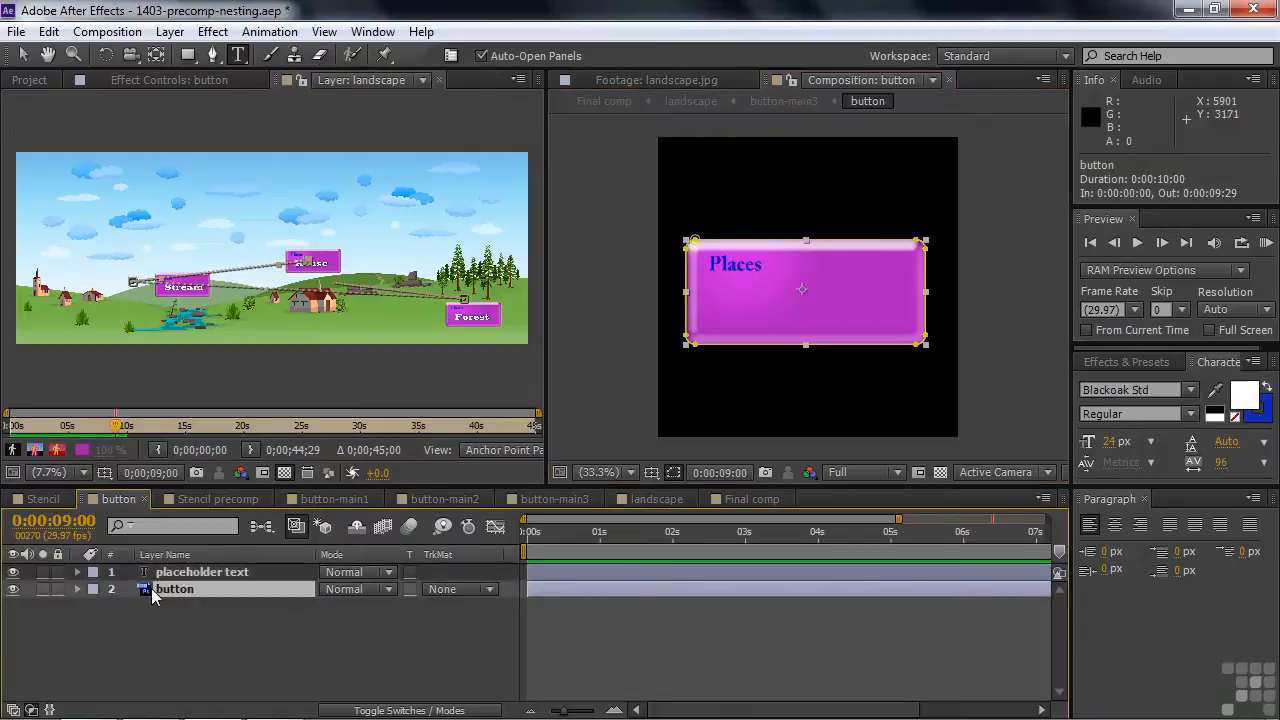
{"action": "left_click", "coordinate": [78, 590]}
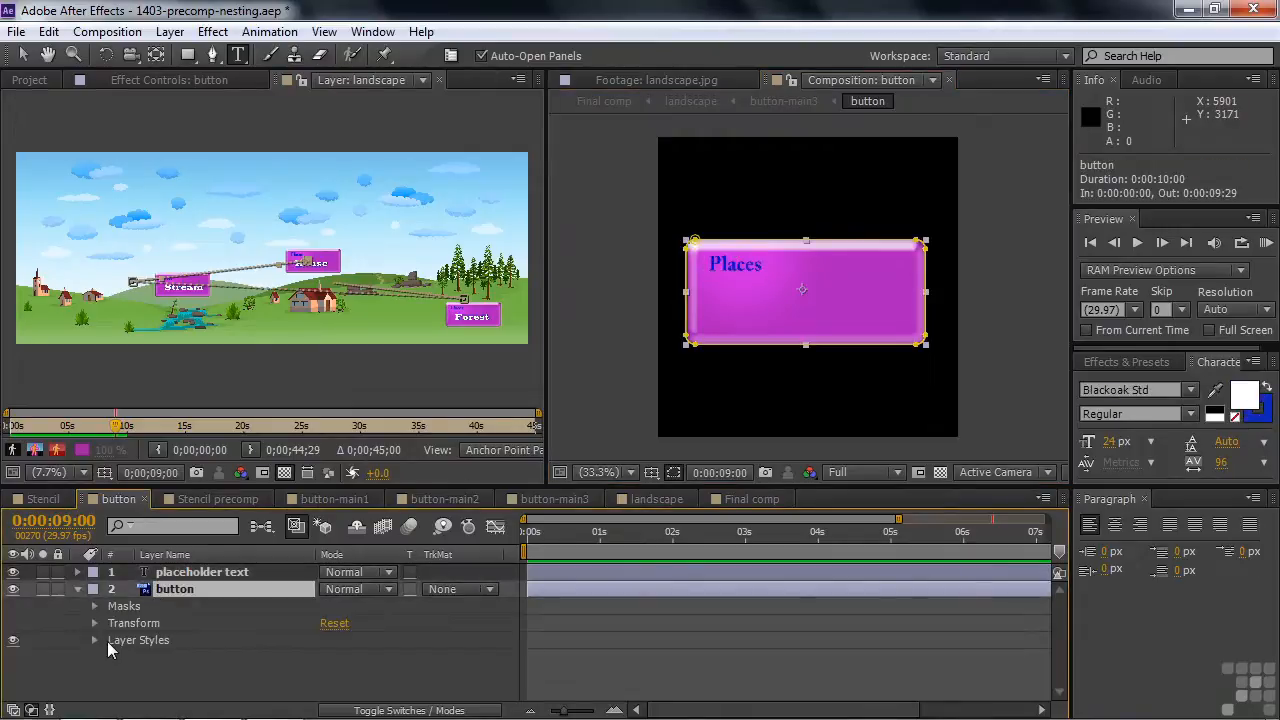
{"action": "left_click", "coordinate": [95, 640]}
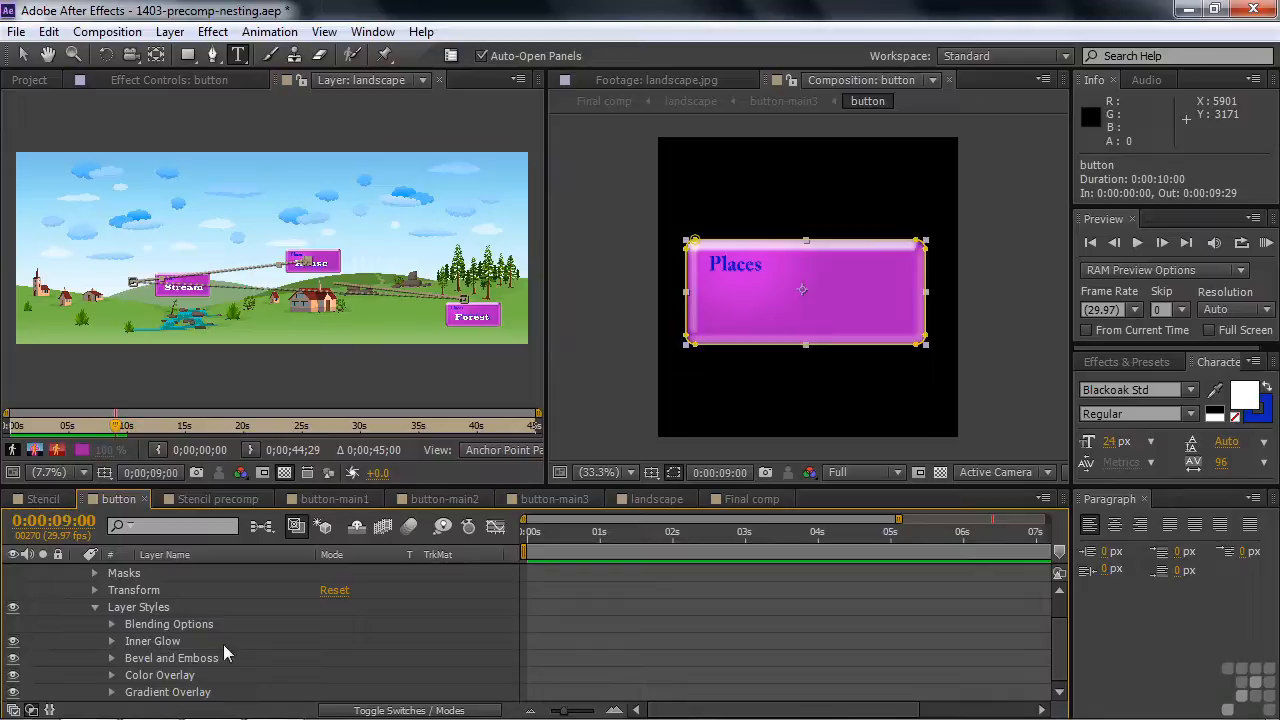
{"action": "left_click", "coordinate": [113, 677]}
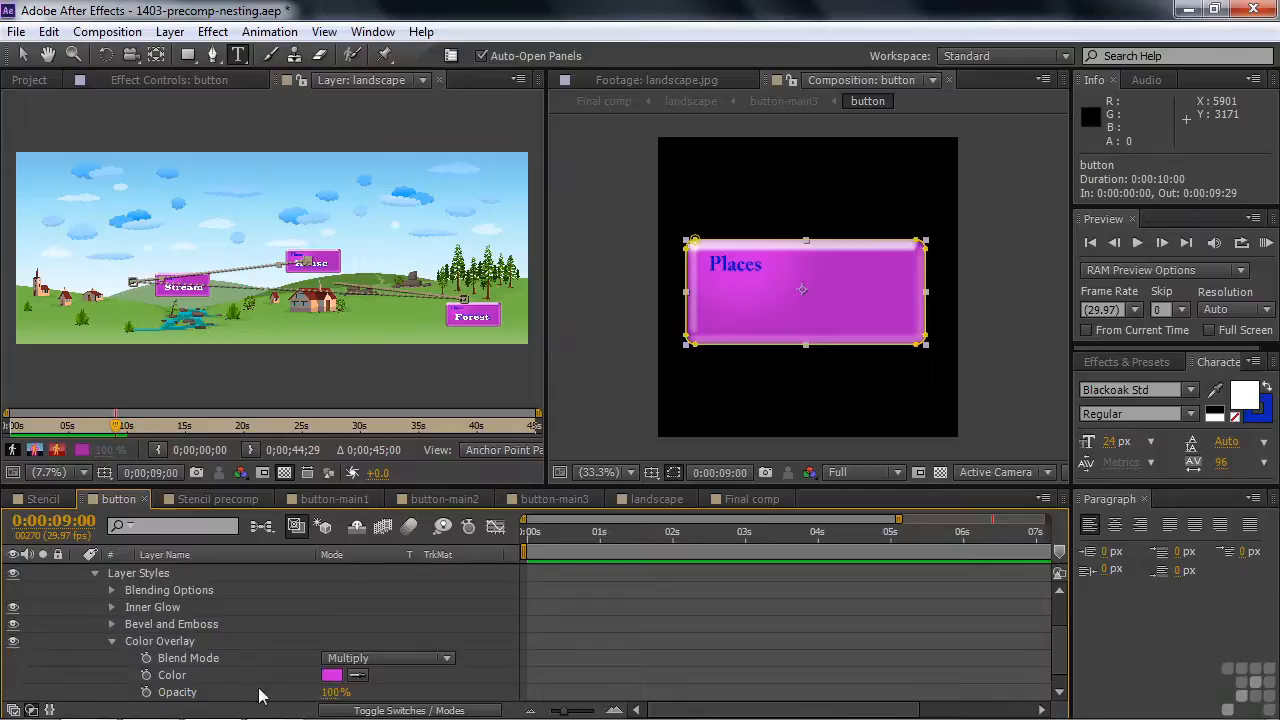
{"action": "left_click", "coordinate": [331, 676]}
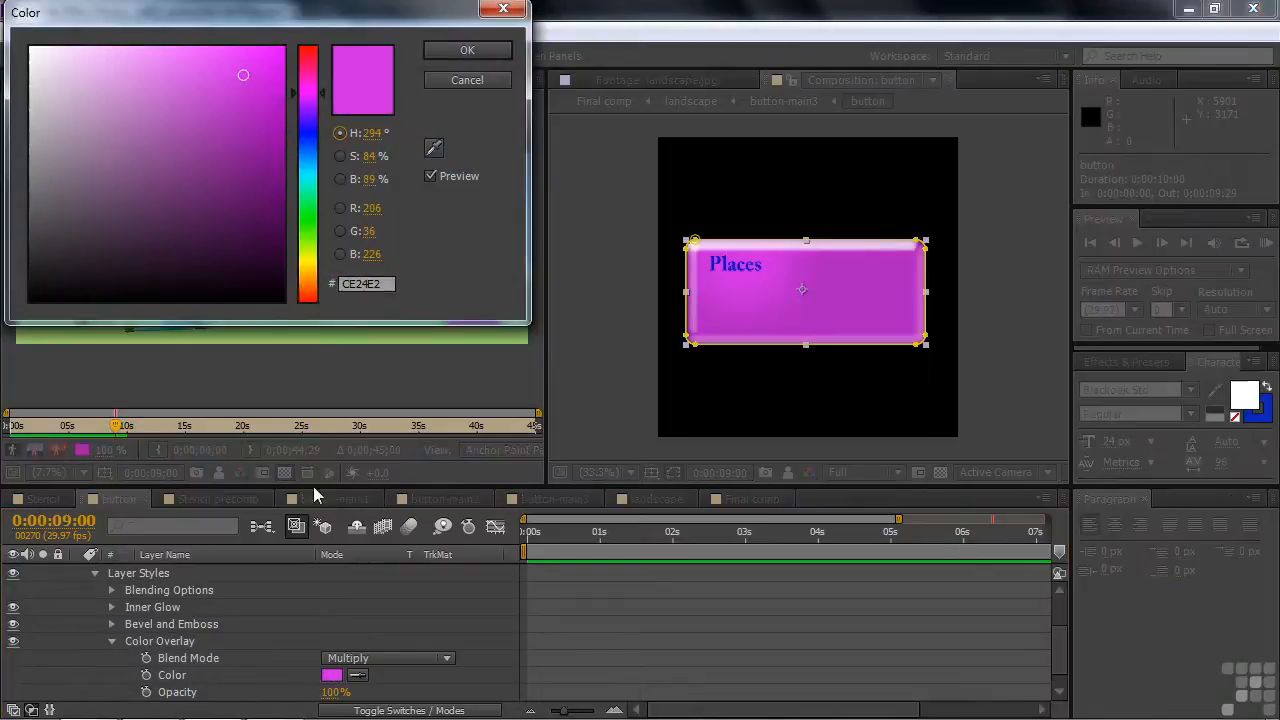
{"action": "left_click", "coordinate": [308, 262]}
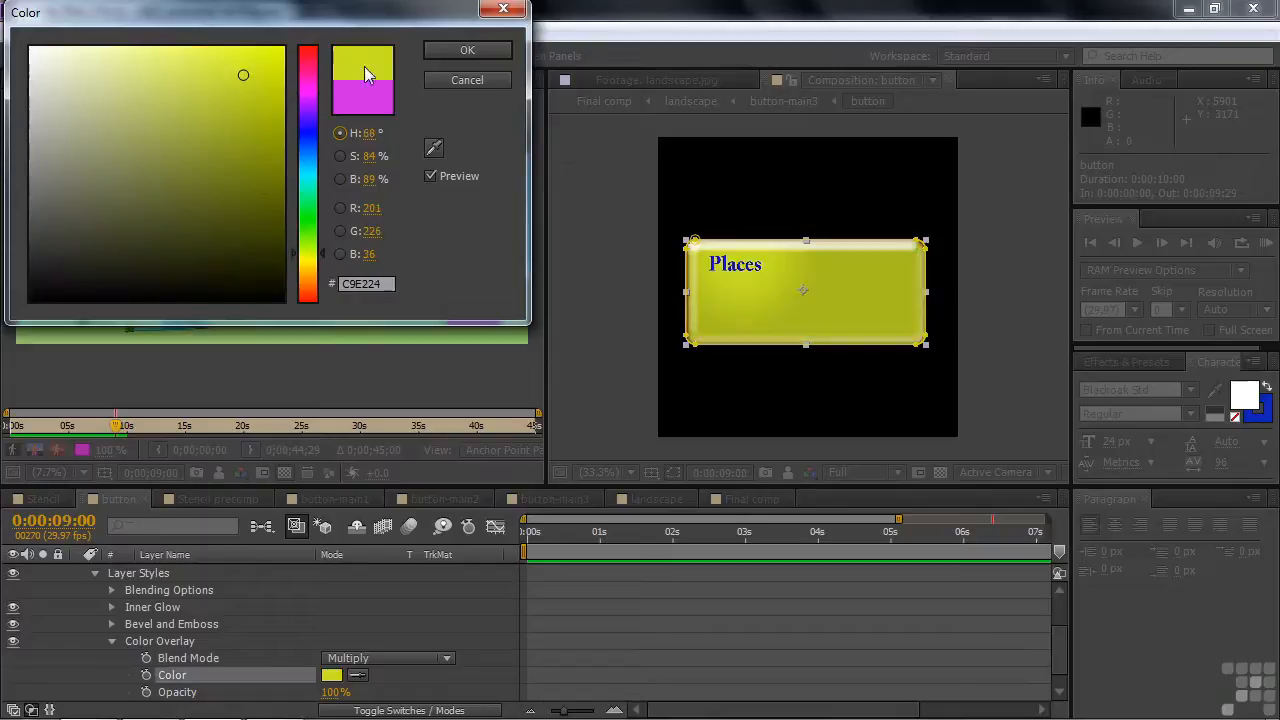
{"action": "left_click", "coordinate": [467, 50]}
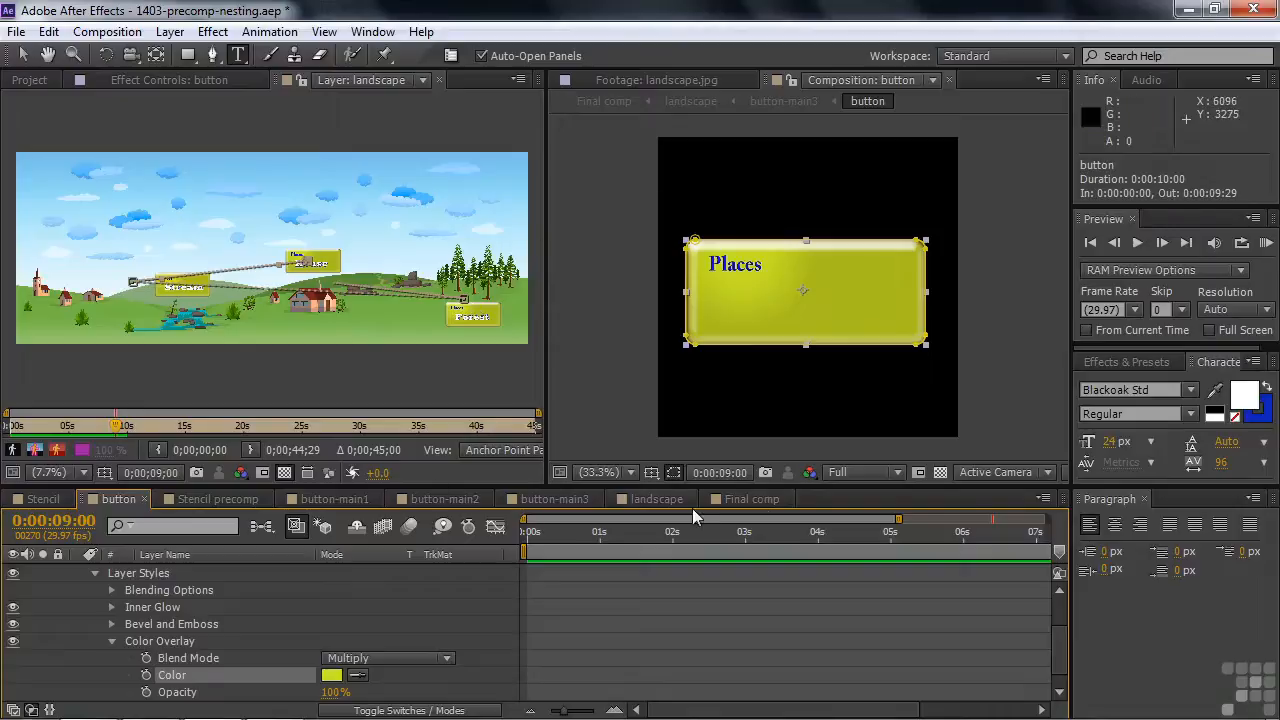
- Check the yellow buttons in Final comp, then add a Drop Shadow layer style to the button layer
{"action": "left_click", "coordinate": [758, 500]}
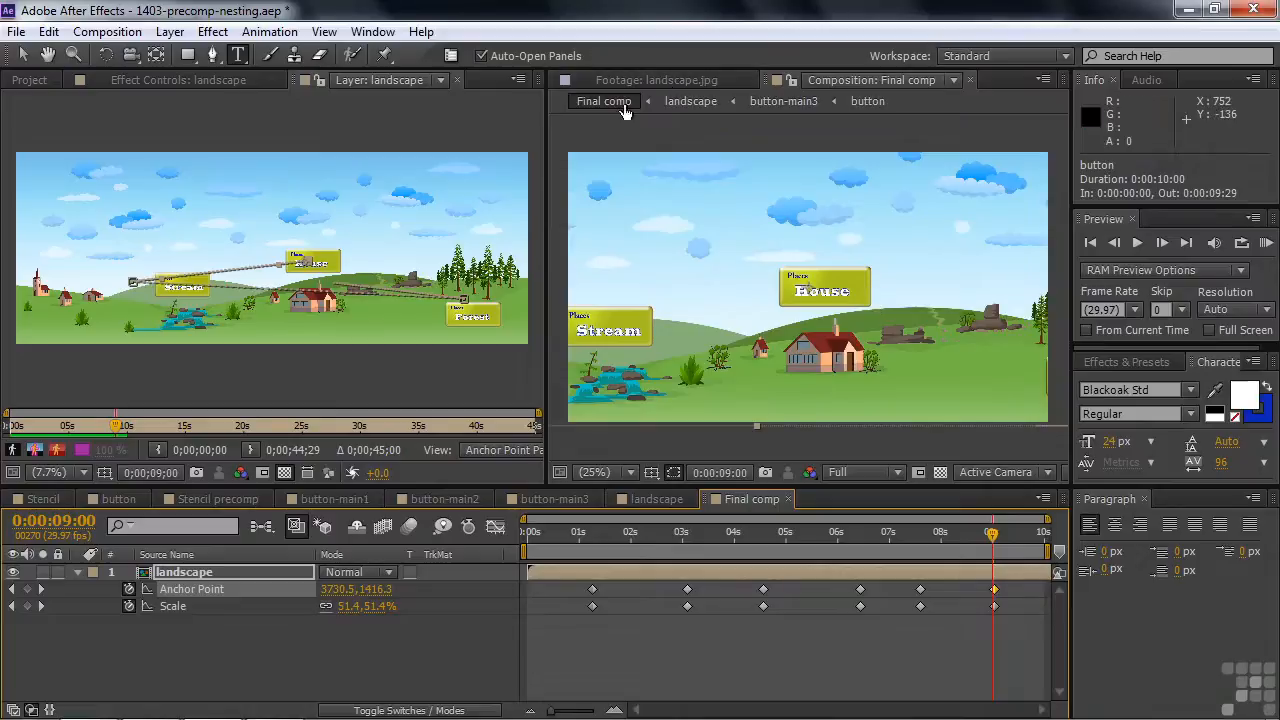
{"action": "left_click", "coordinate": [96, 499]}
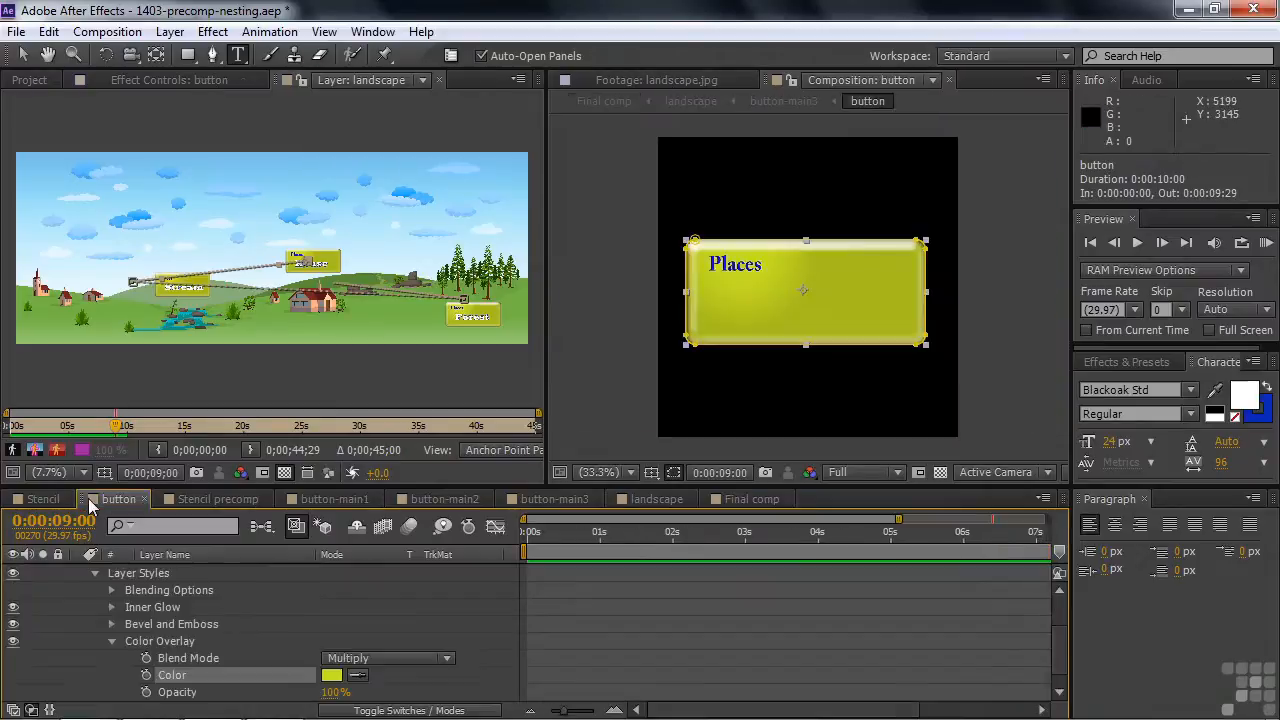
{"action": "left_click", "coordinate": [112, 641]}
{"action": "scroll", "coordinate": [148, 606], "scroll_direction": "up", "scroll_amount": 2}
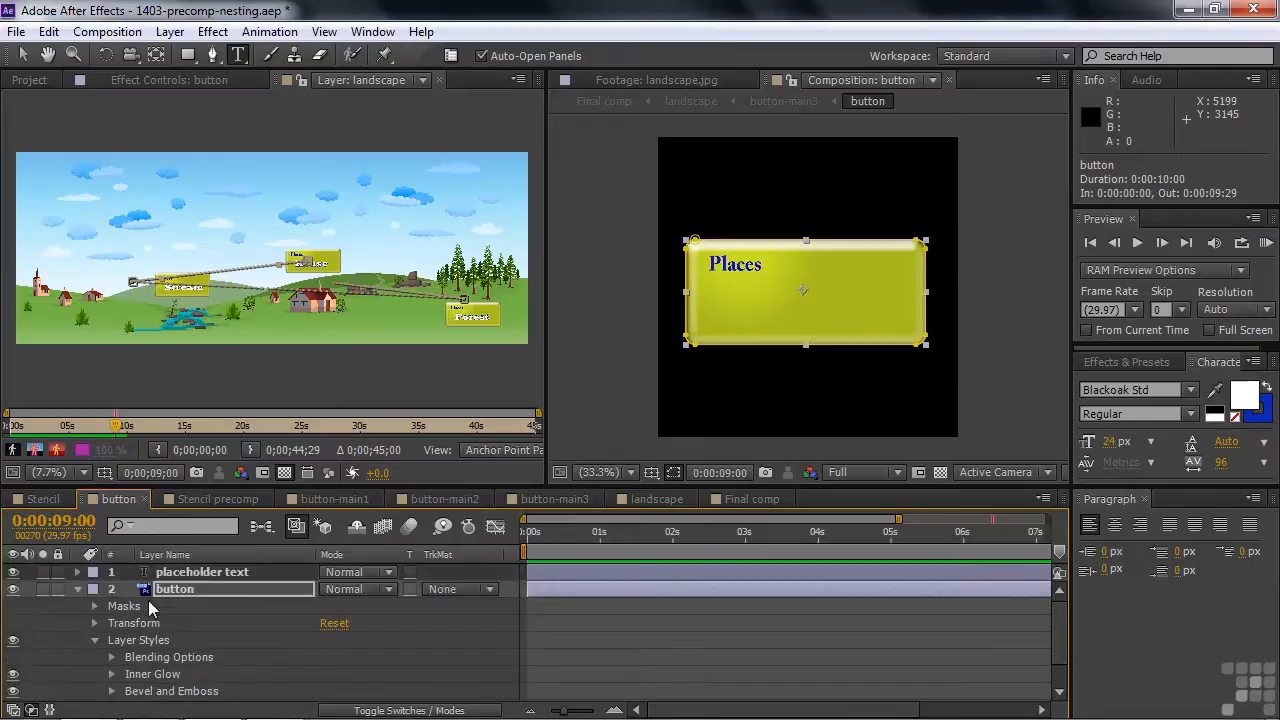
{"action": "right_click", "coordinate": [156, 593]}
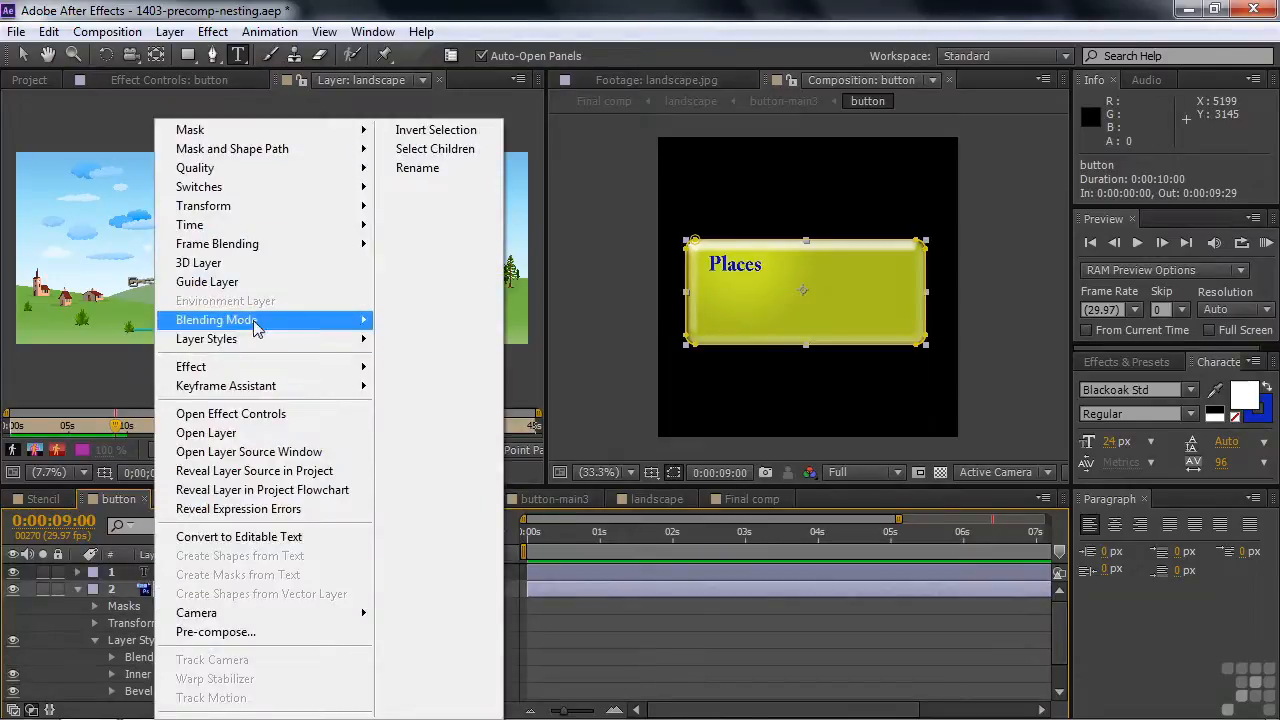
{"action": "mouse_move", "coordinate": [260, 339]}
{"action": "left_click", "coordinate": [474, 412]}
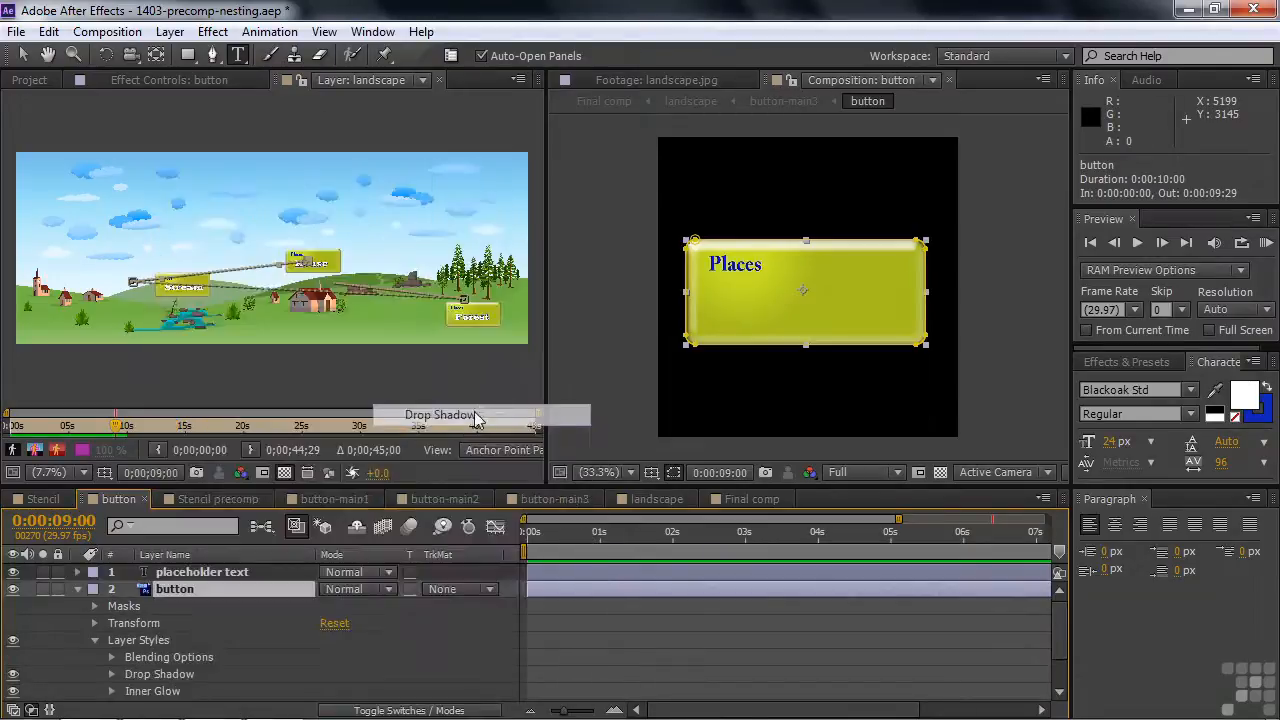
- Set the Drop Shadow distance to 28.0 and review the updated buttons in Final comp
{"action": "scroll", "coordinate": [252, 640], "scroll_direction": "down", "scroll_amount": 3}
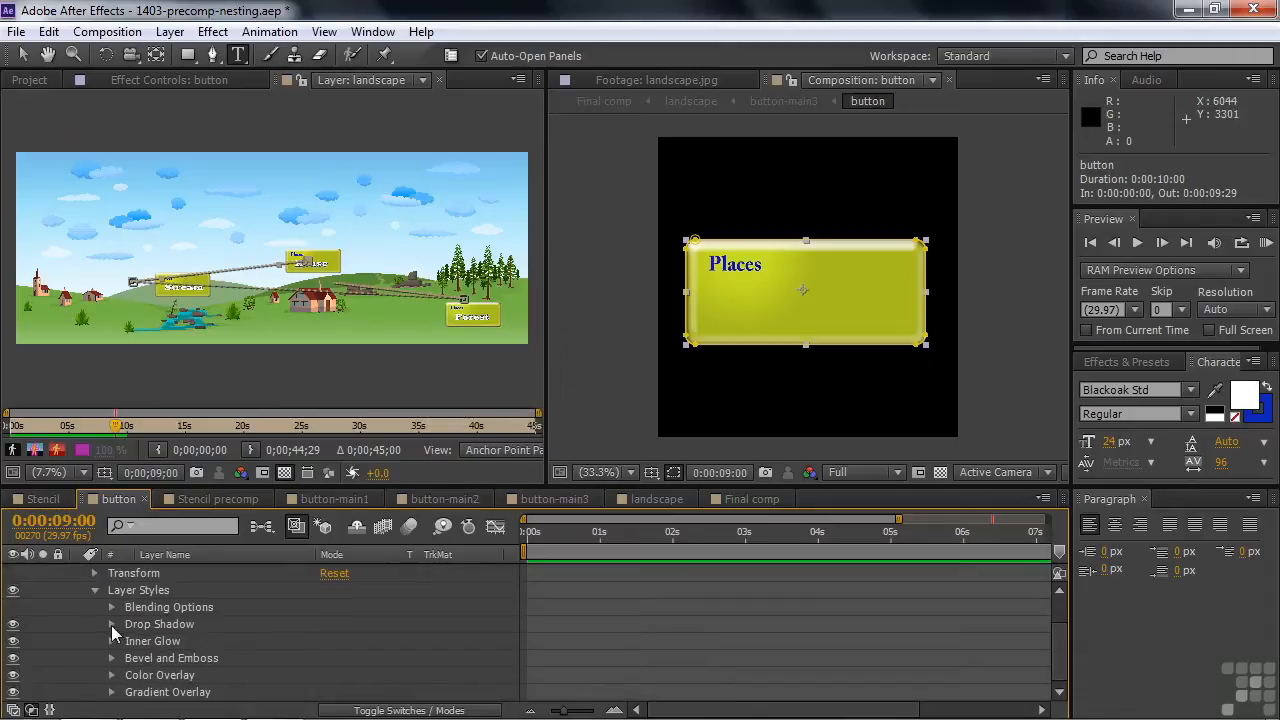
{"action": "left_click", "coordinate": [112, 624]}
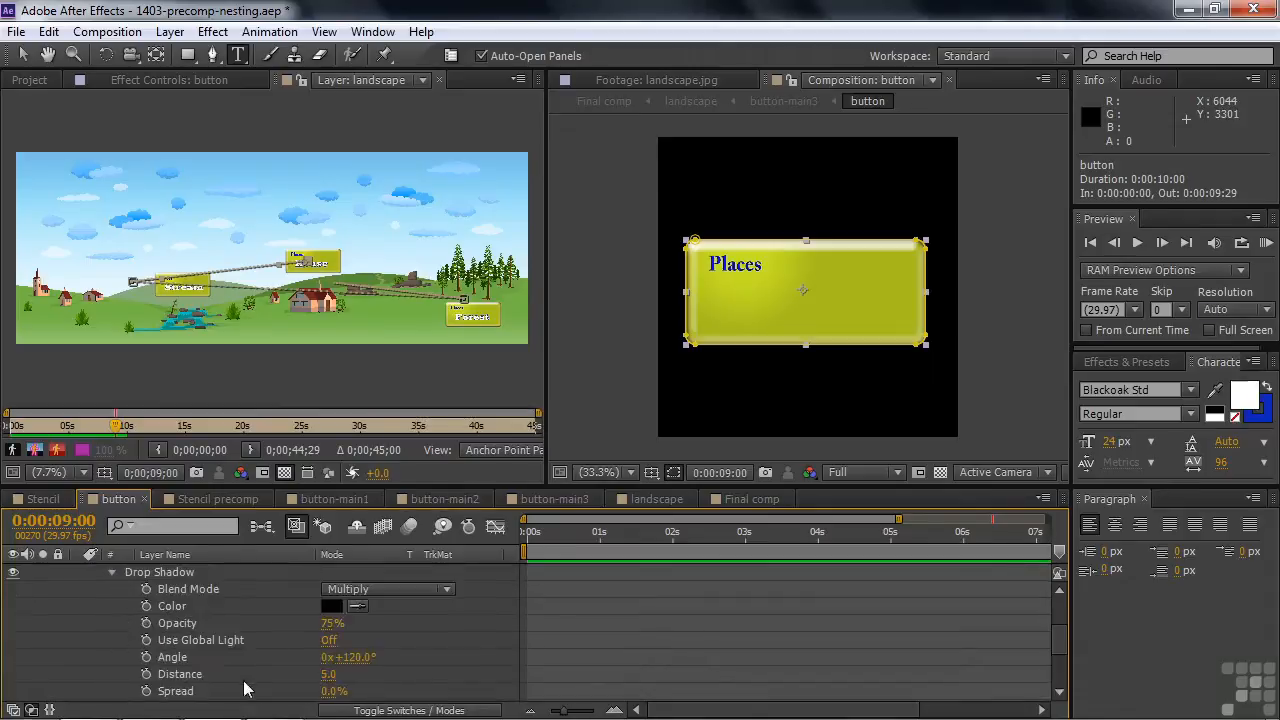
{"action": "left_click_drag", "start_coordinate": [330, 680], "coordinate": [358, 685]}
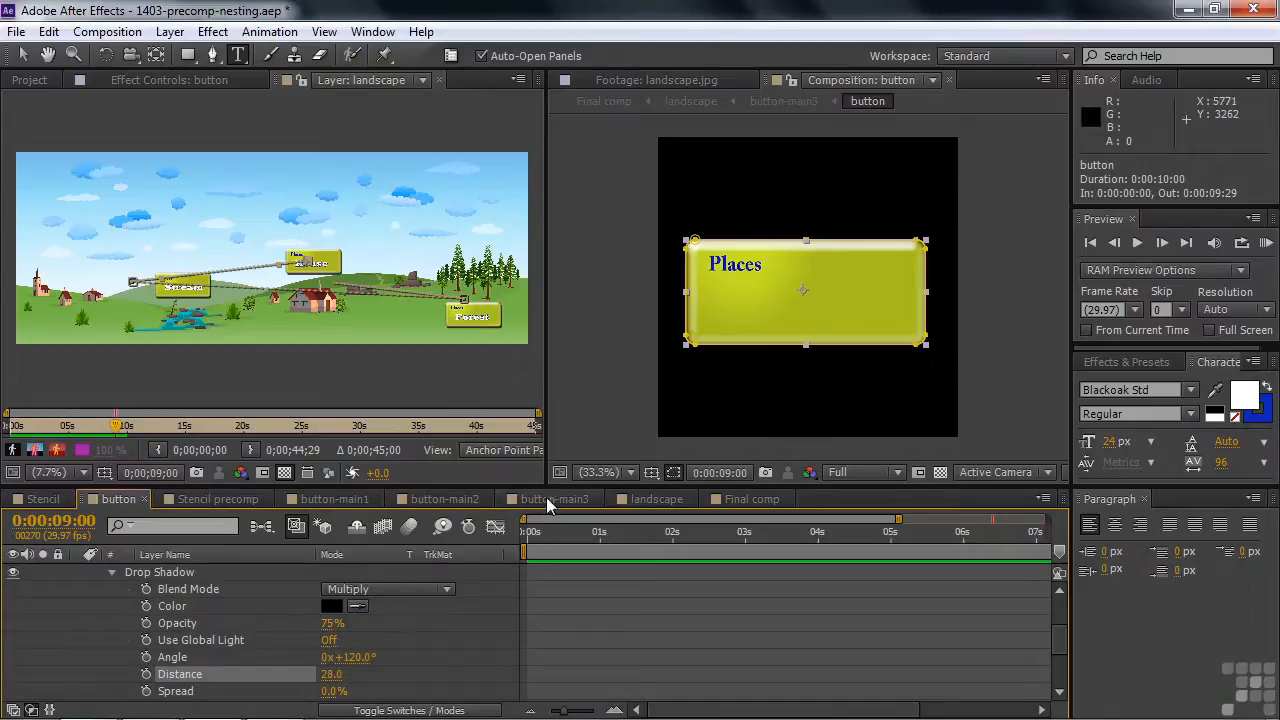
{"action": "left_click", "coordinate": [745, 500]}
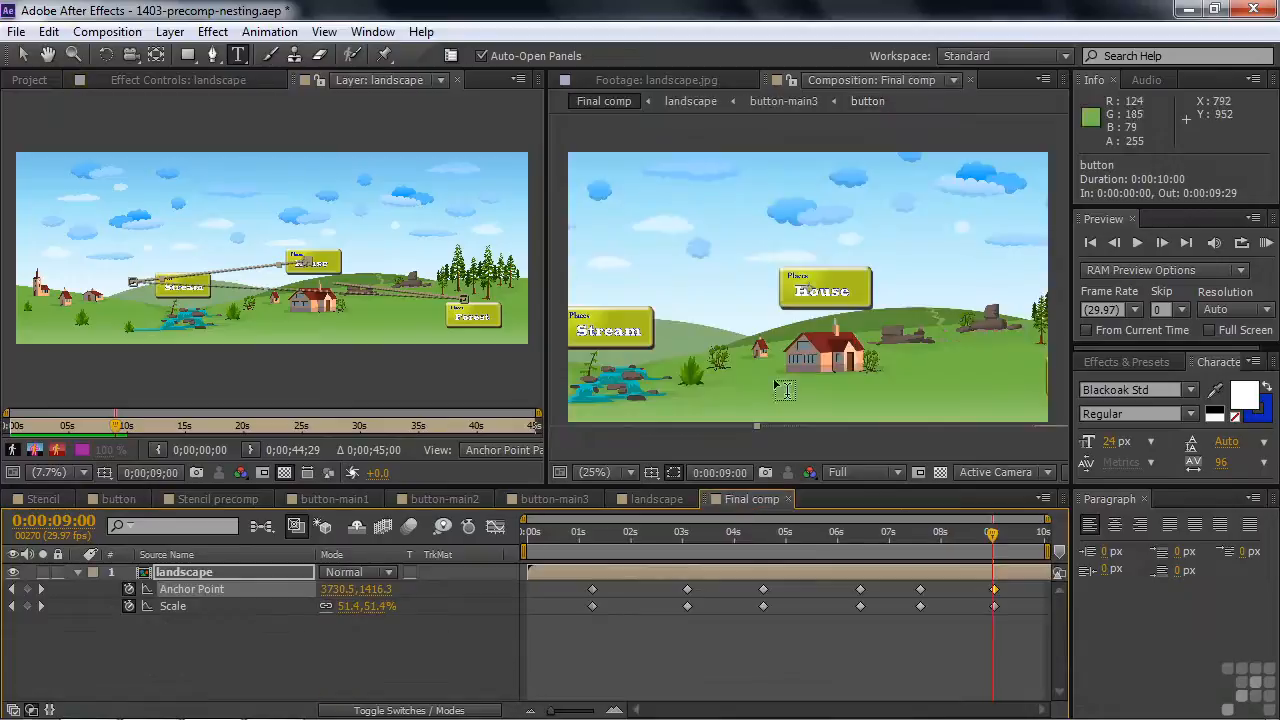